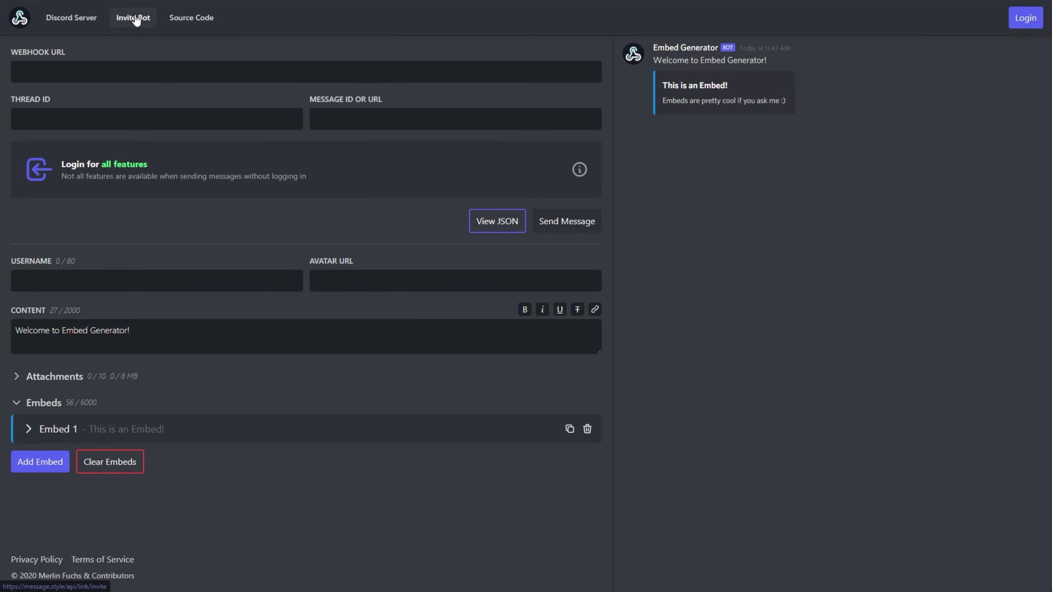
Step: Invite and authorise the Embed Generator bot on the user's server, then confirm it in the member list
left_click(137, 17)
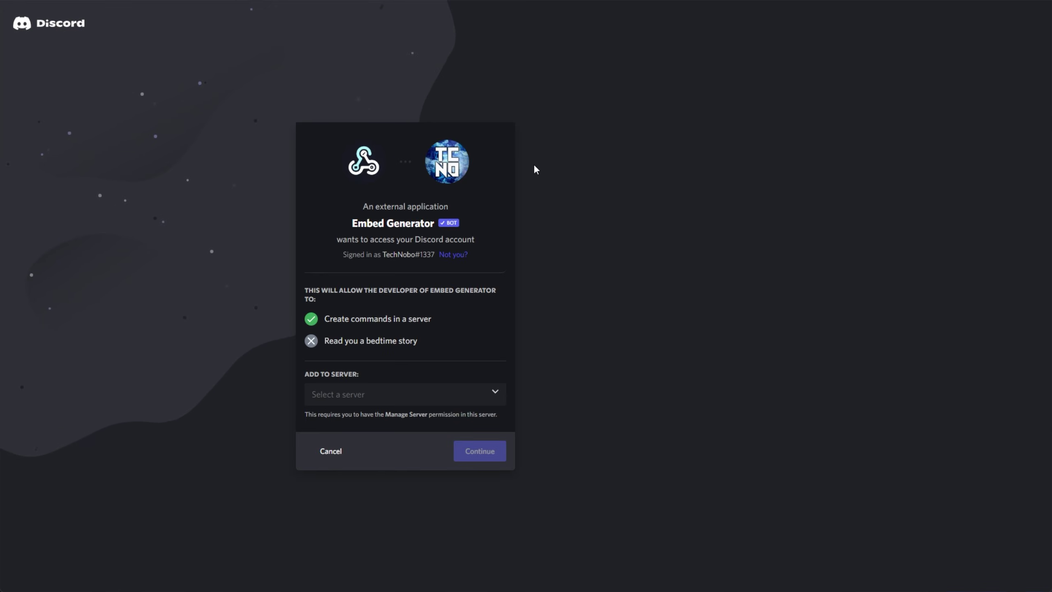
left_click(496, 393)
left_click(422, 457)
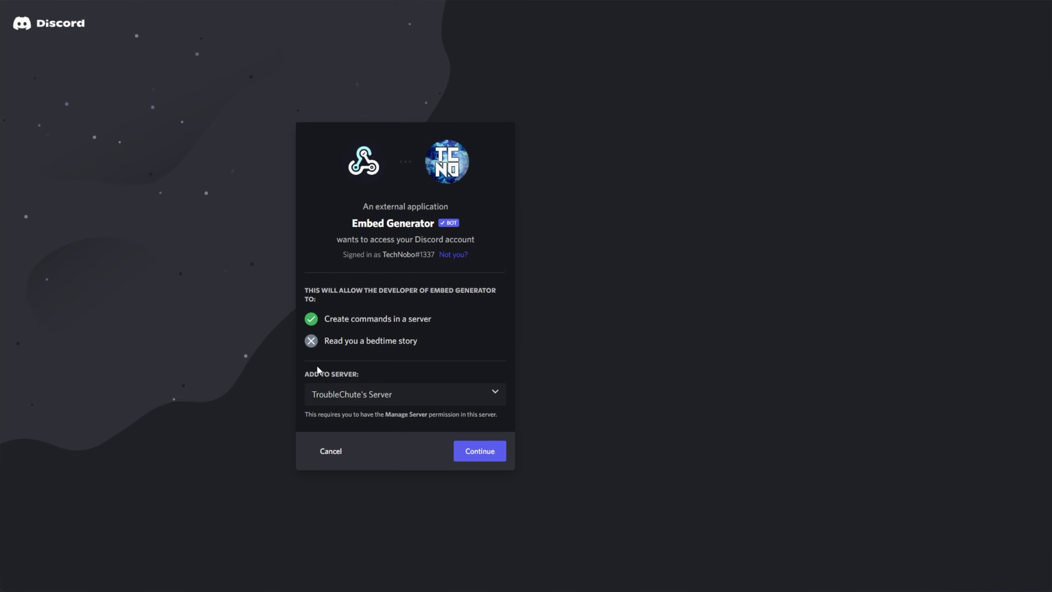
left_click(494, 462)
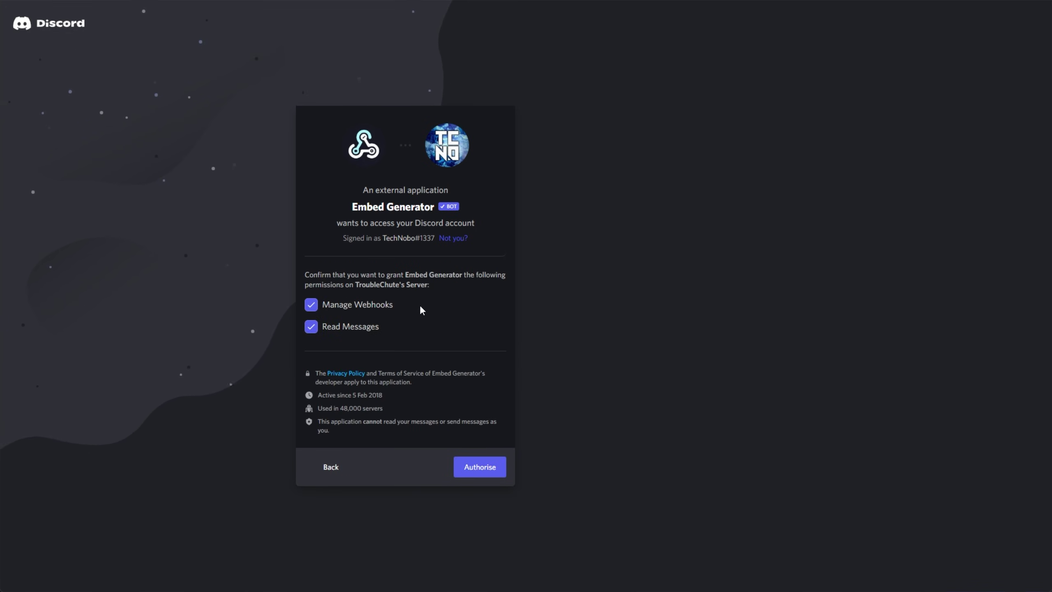
left_click(472, 471)
left_click(388, 380)
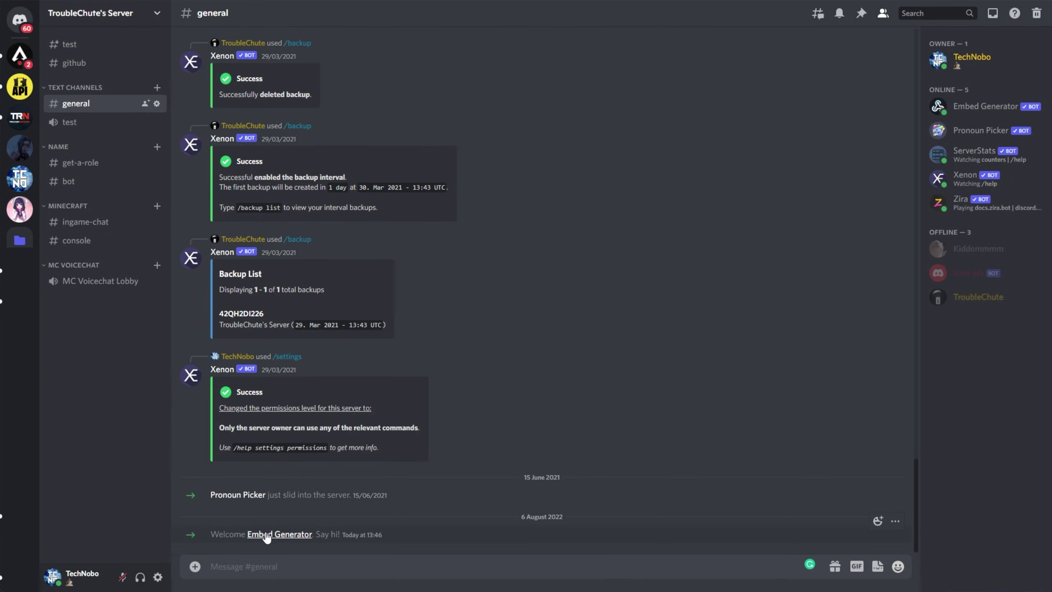
left_click(267, 535)
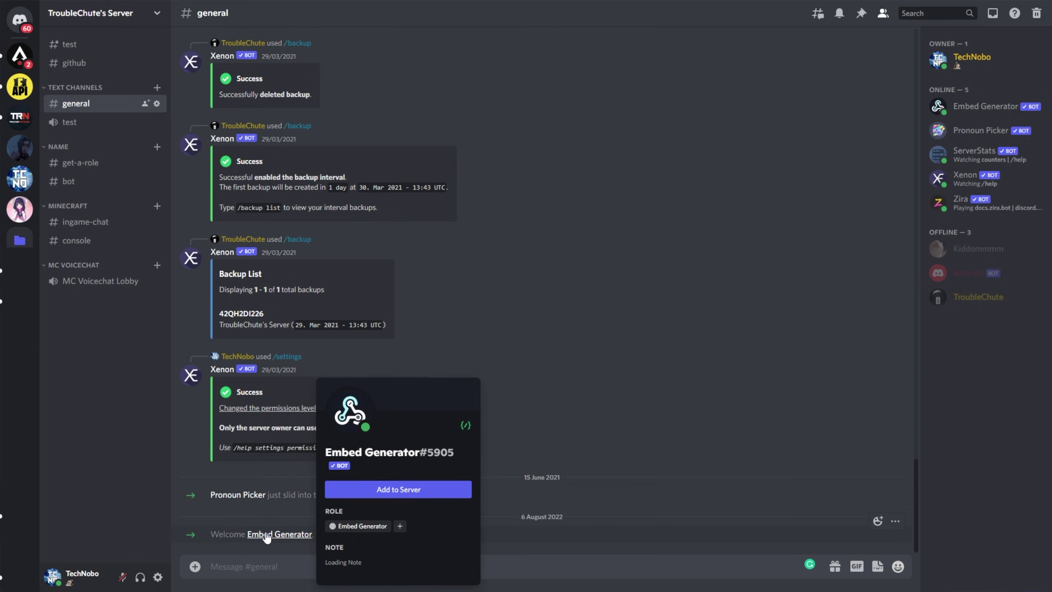
left_click(498, 420)
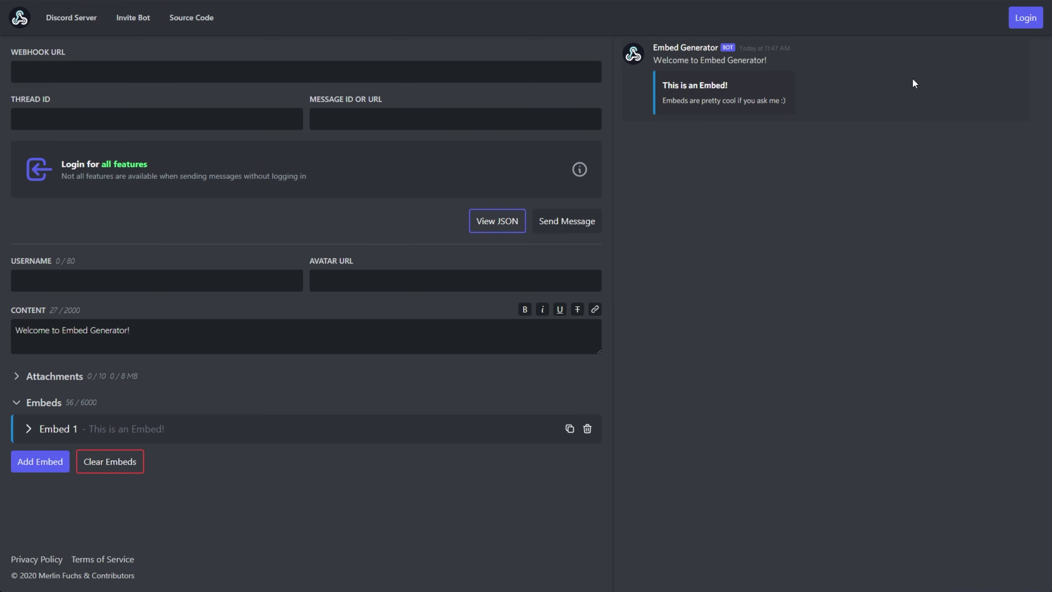
Step: Log in to Embed Generator with Discord and set Send To to Channel
left_click(1019, 19)
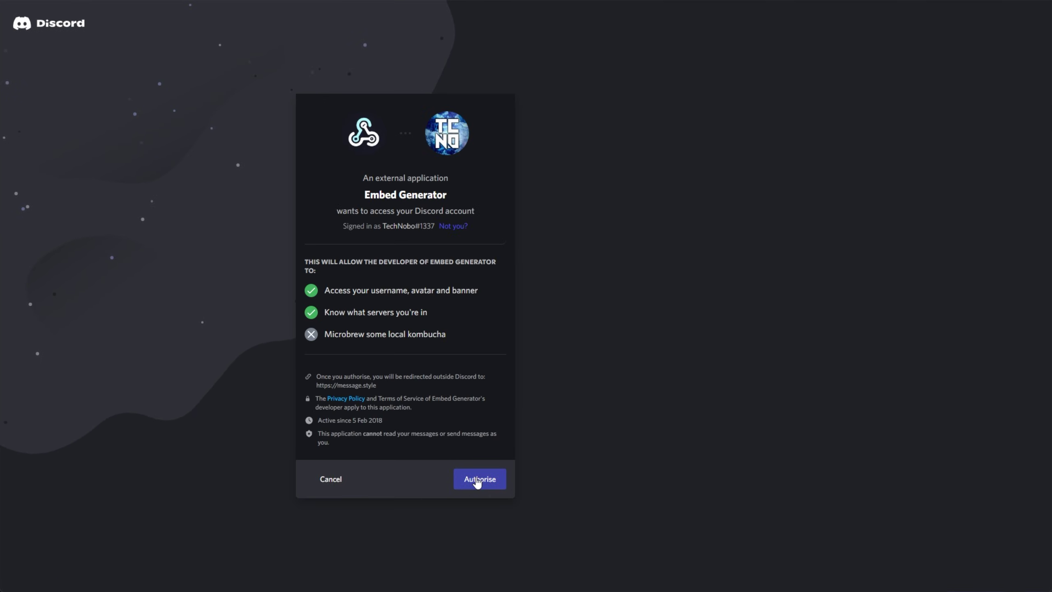
left_click(478, 483)
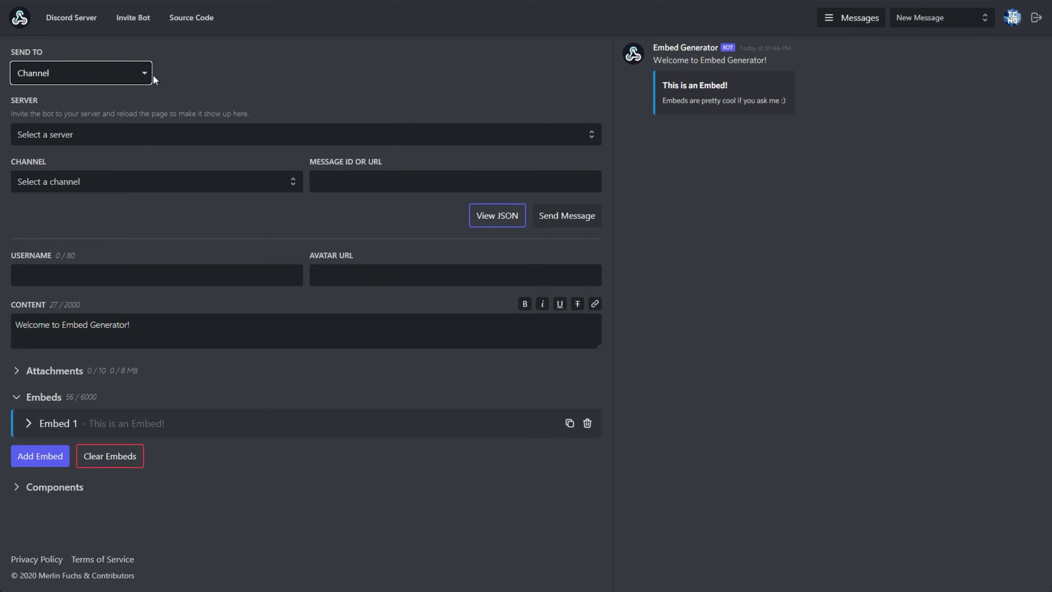
left_click(104, 77)
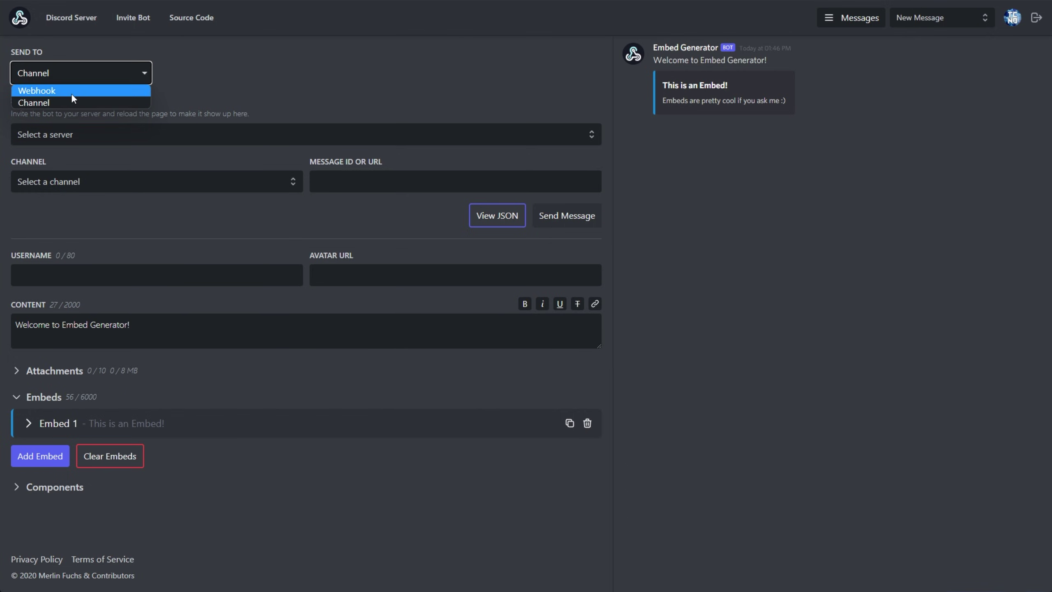
left_click(72, 91)
left_click(74, 92)
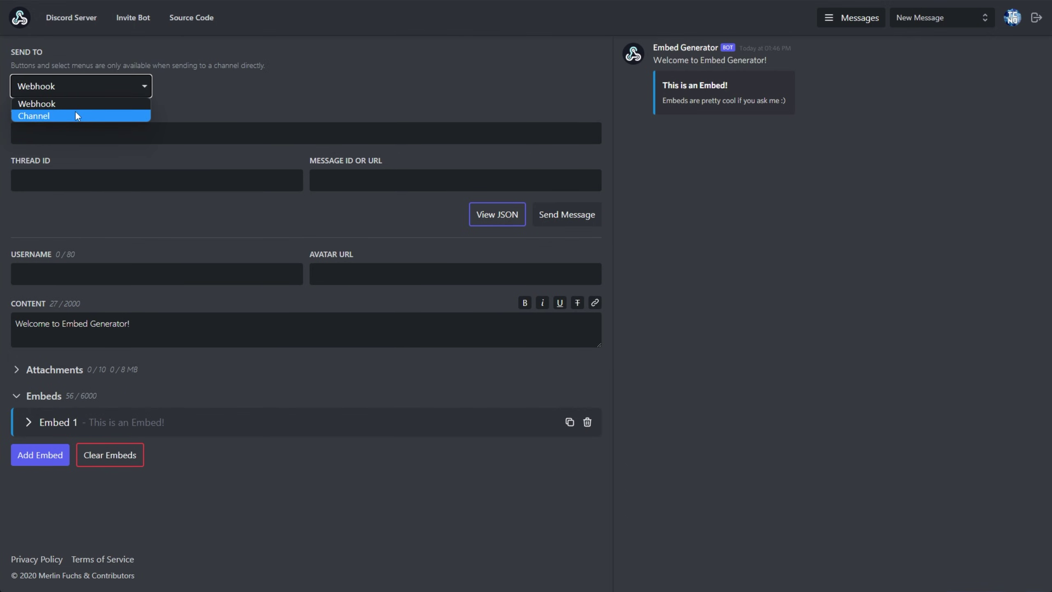
left_click(76, 114)
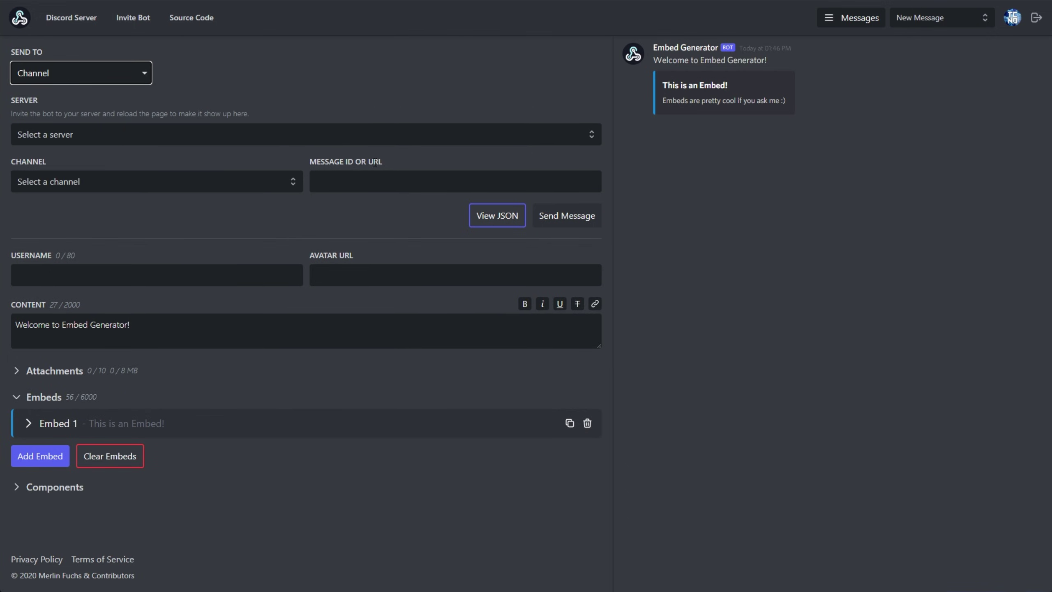
Step: Target the #general channel of the user's server
left_click(277, 133)
left_click(161, 170)
left_click(143, 182)
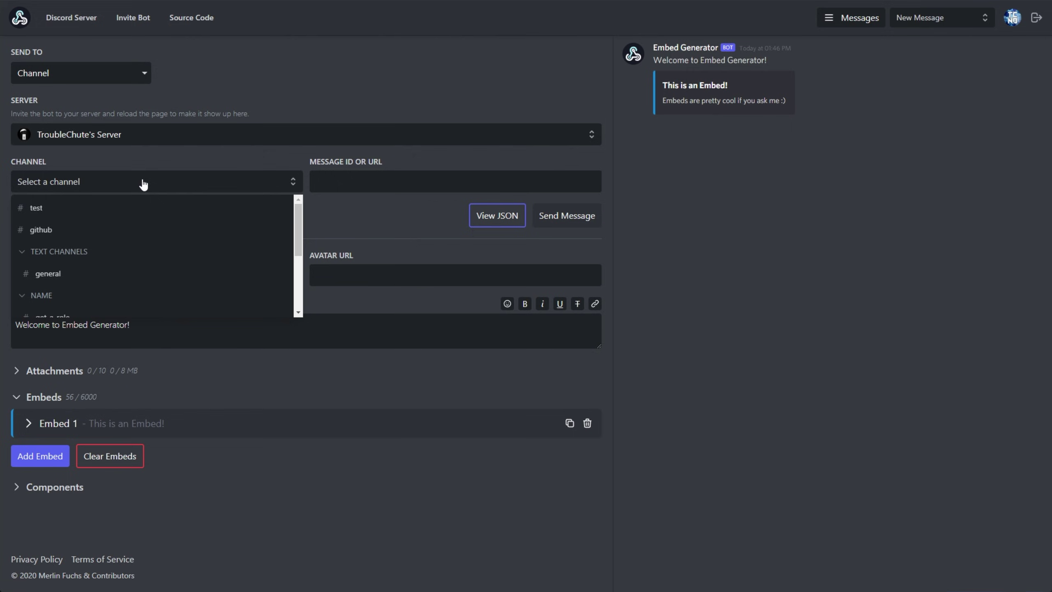
left_click(111, 277)
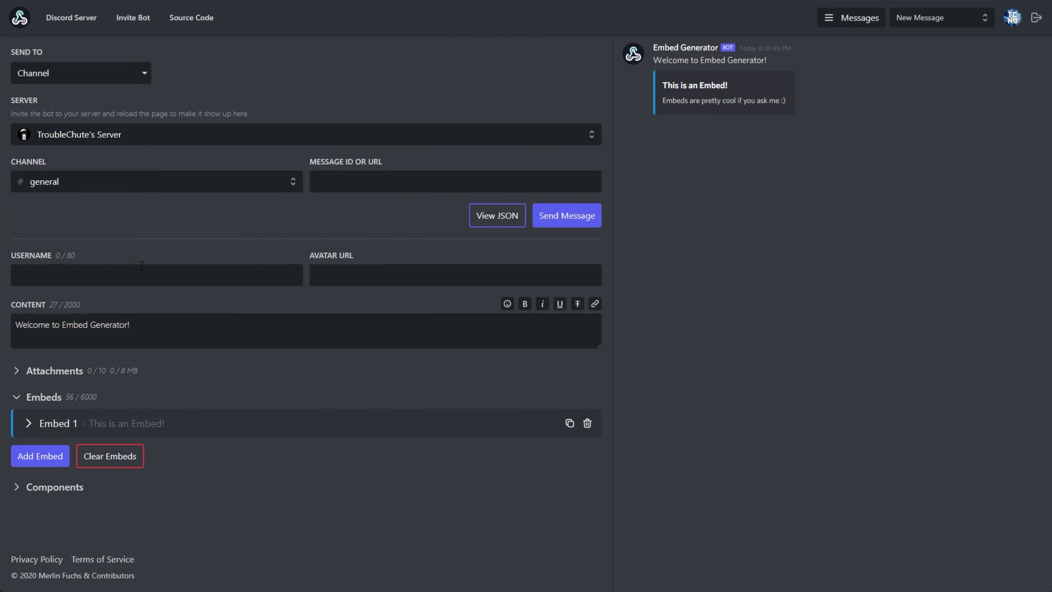
Step: Set the message username to 'TroubleChute Bot'
left_click(182, 282)
type("Troubl")
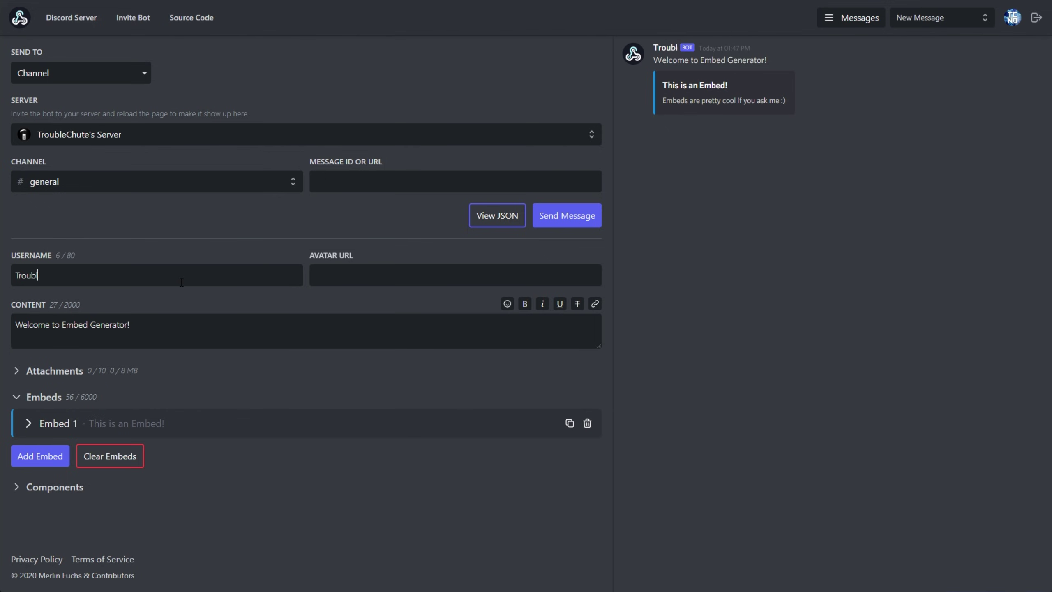
type("eChute Bot")
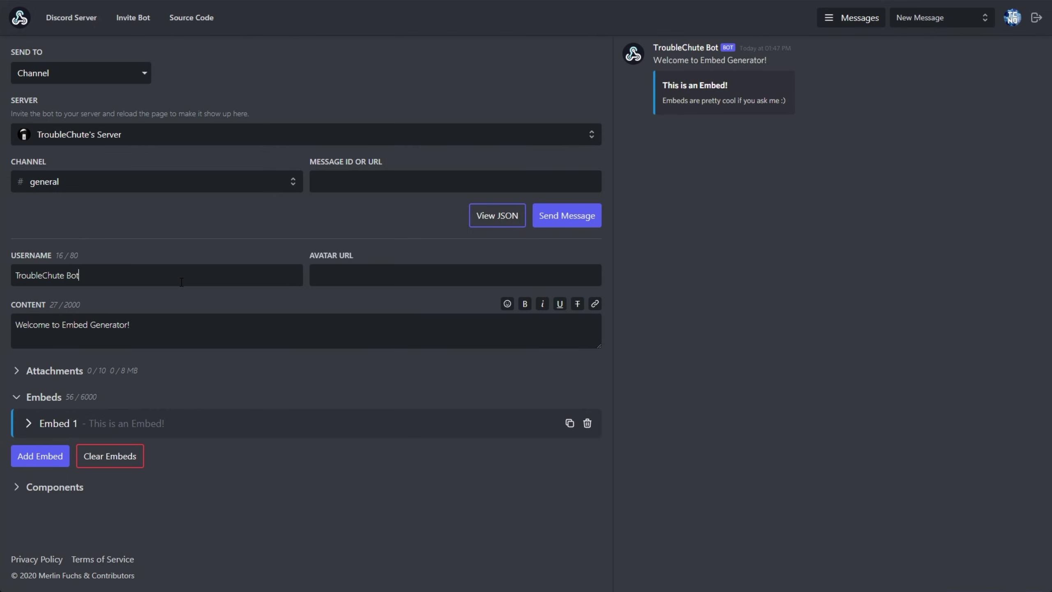
left_click_drag(310, 255, 363, 265)
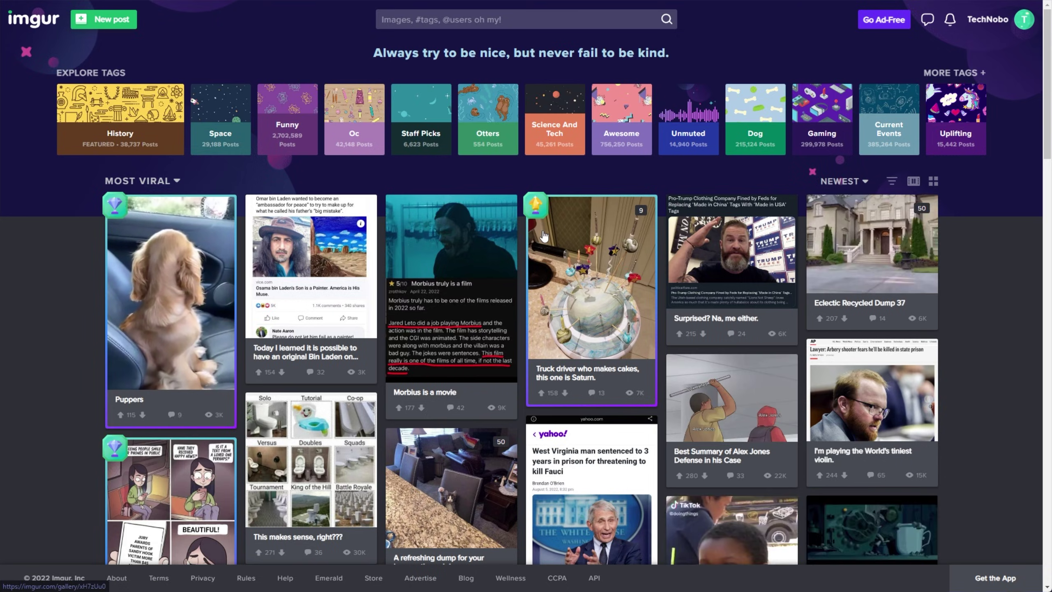
Step: Copy the dog photo's address from the Fresh Newfie Doots post into Avatar URL
scroll(699, 166, "down", 10)
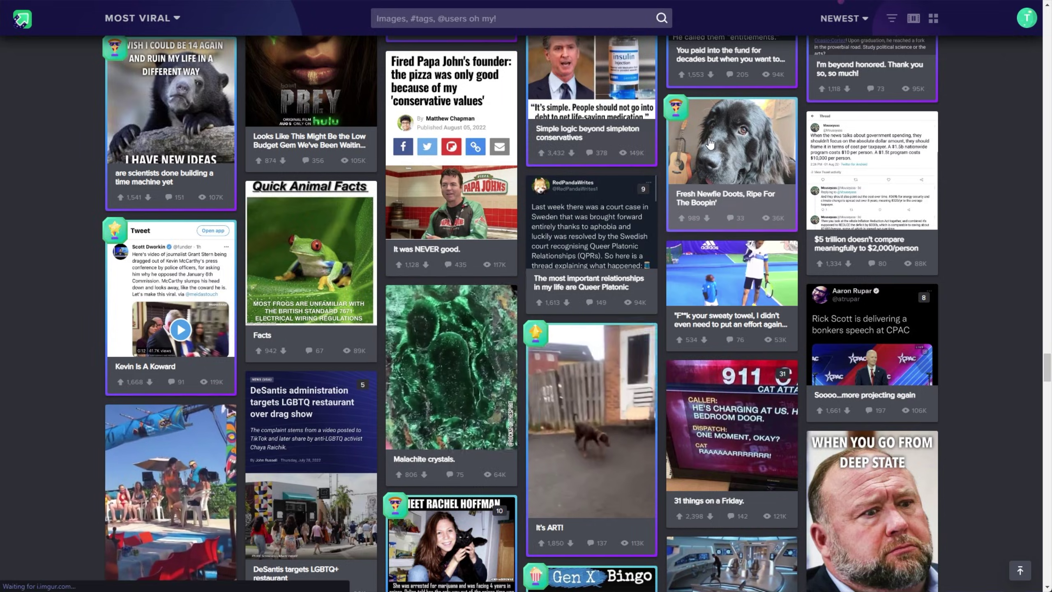
left_click(698, 167)
right_click(413, 215)
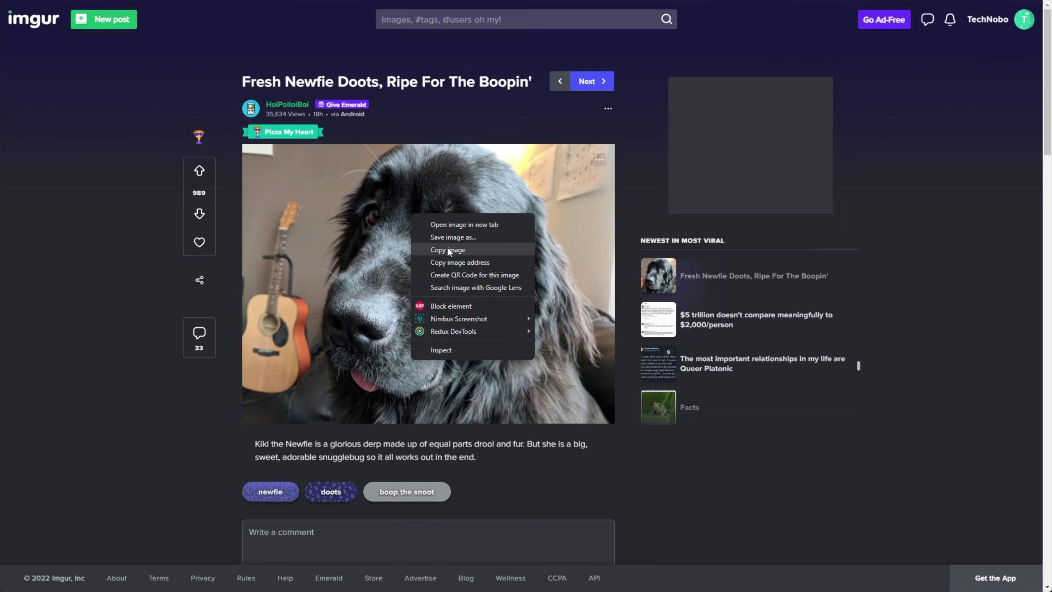
left_click(459, 262)
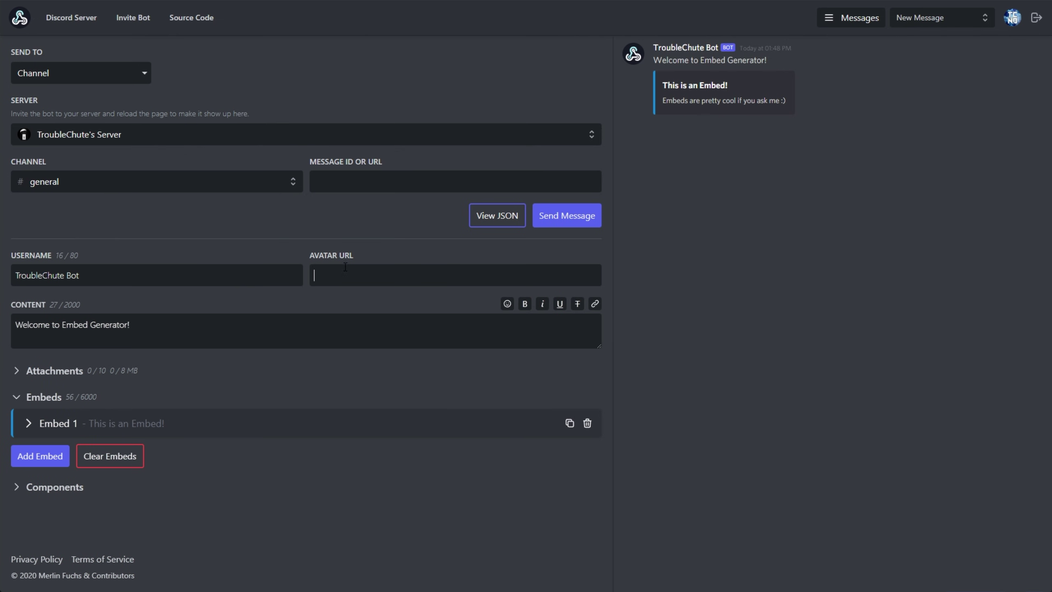
type("https://i.imgur.com/zSx6JcP.jpeg")
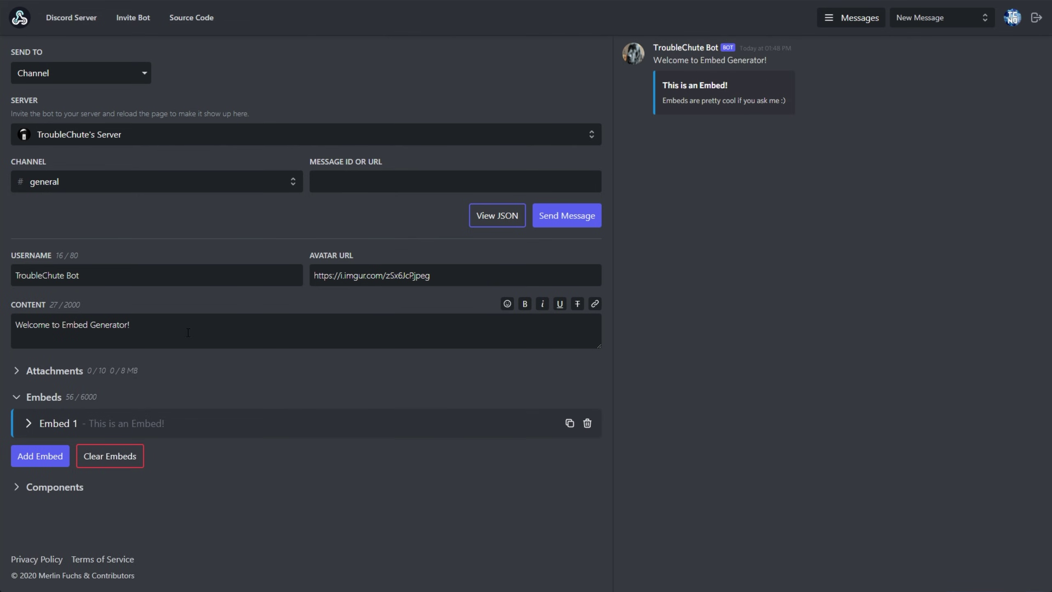
Step: Change the content to 'This is a test message' with bold 'message', italic 'test', underlined 'This is a'
left_click_drag(192, 329, 17, 327)
type("This ")
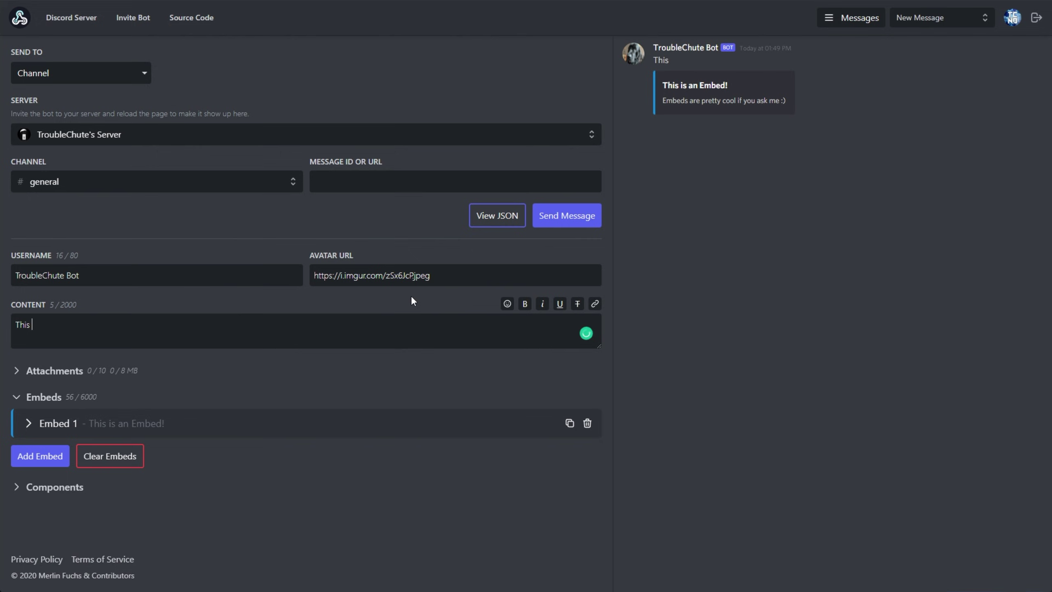
type("is a test message")
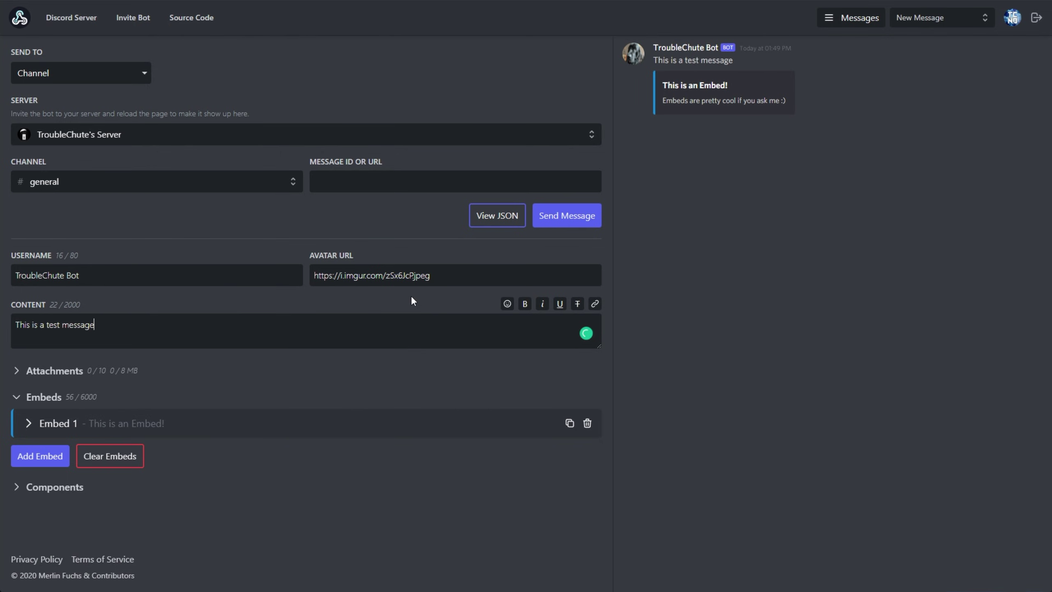
double_click(94, 326)
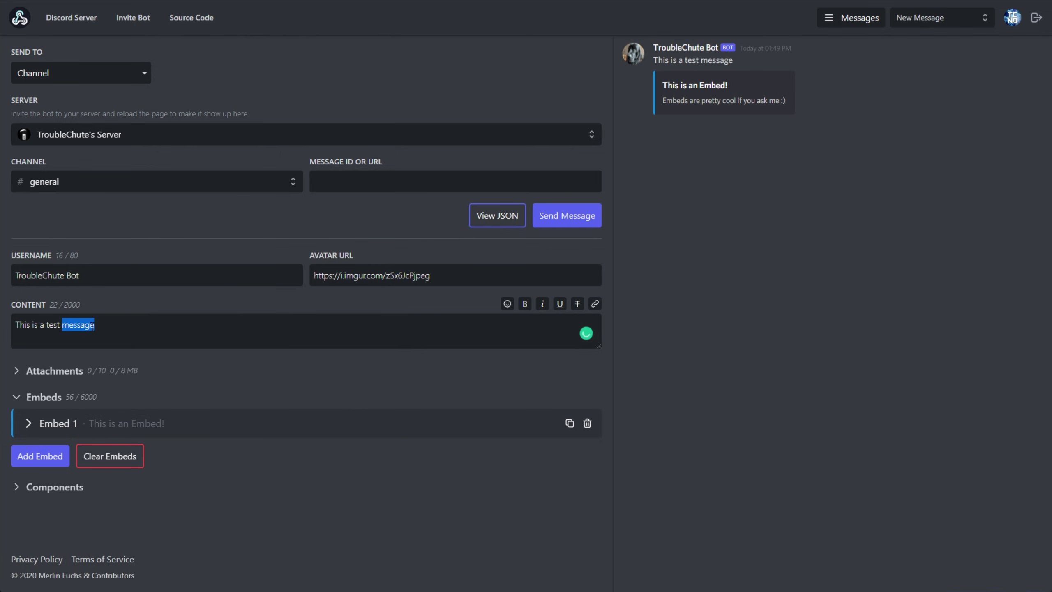
left_click(525, 304)
double_click(54, 326)
left_click(543, 304)
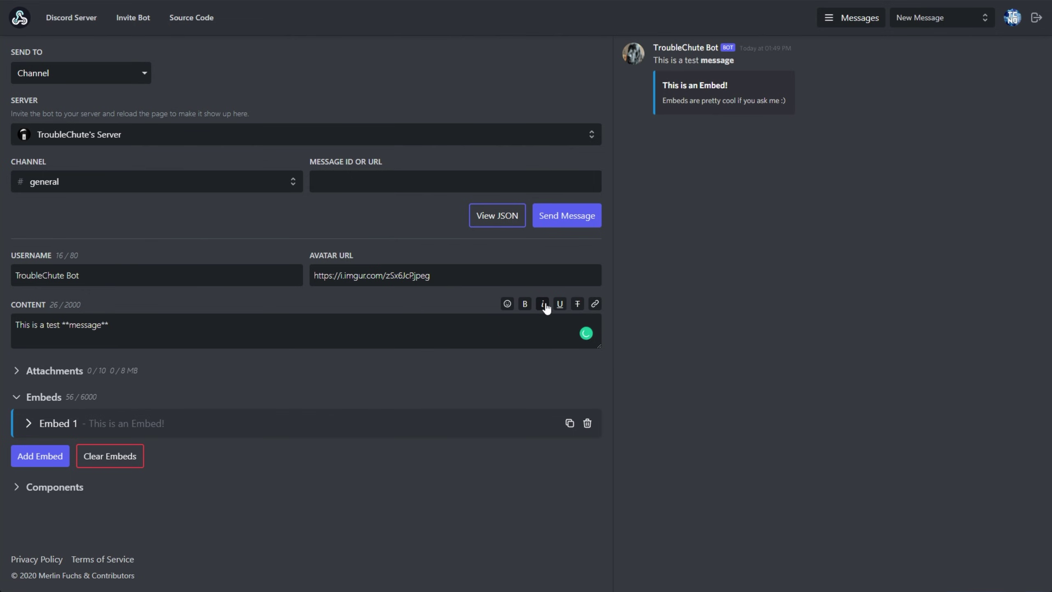
left_click(560, 304)
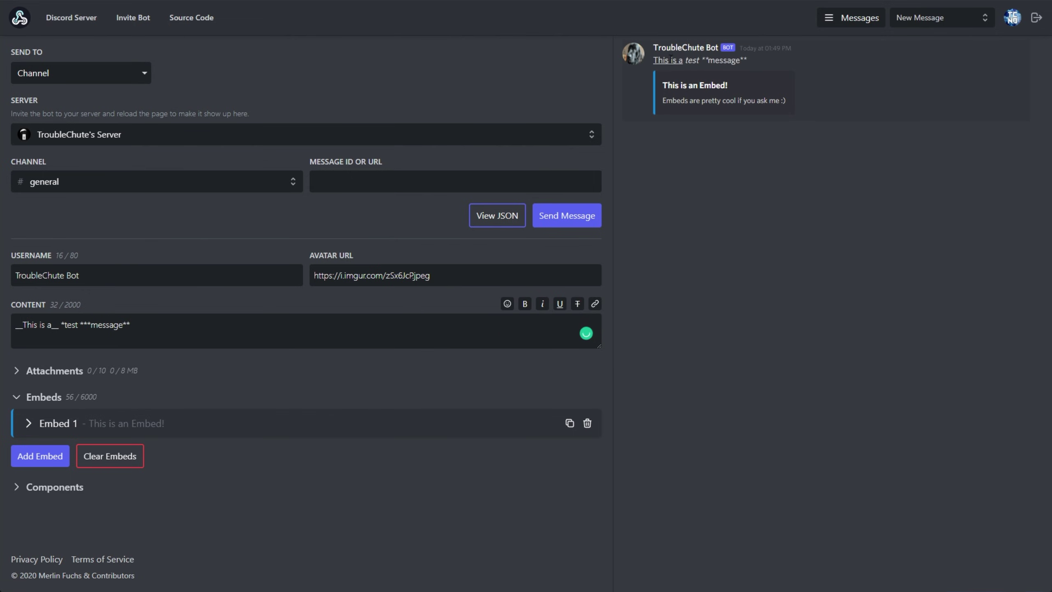
Step: Check the formatted line and embed in the preview, then expand the Attachments section
left_click_drag(653, 60, 747, 60)
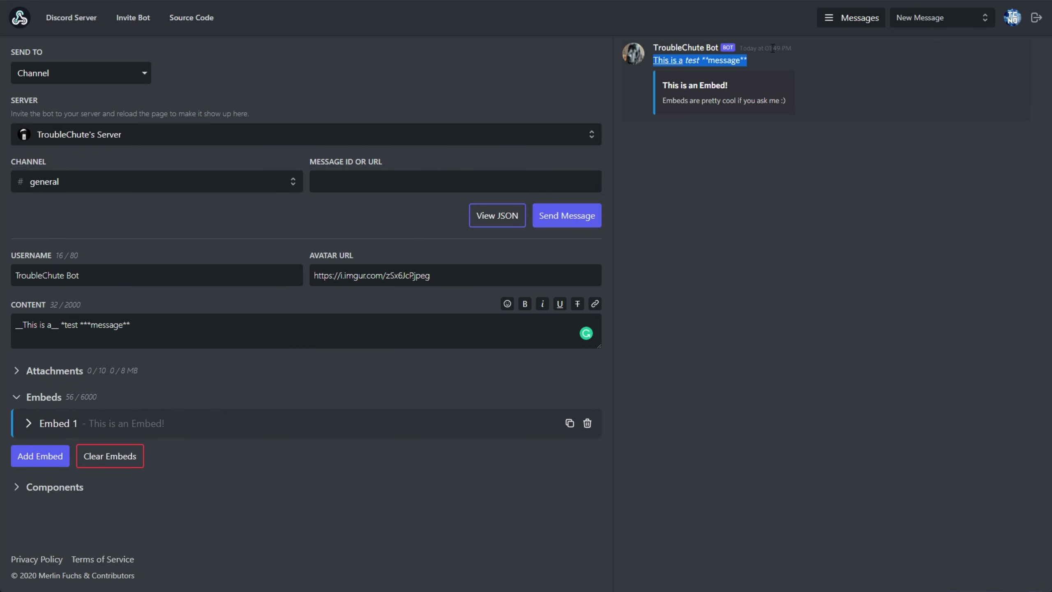
left_click(334, 324)
key("ctrl+a")
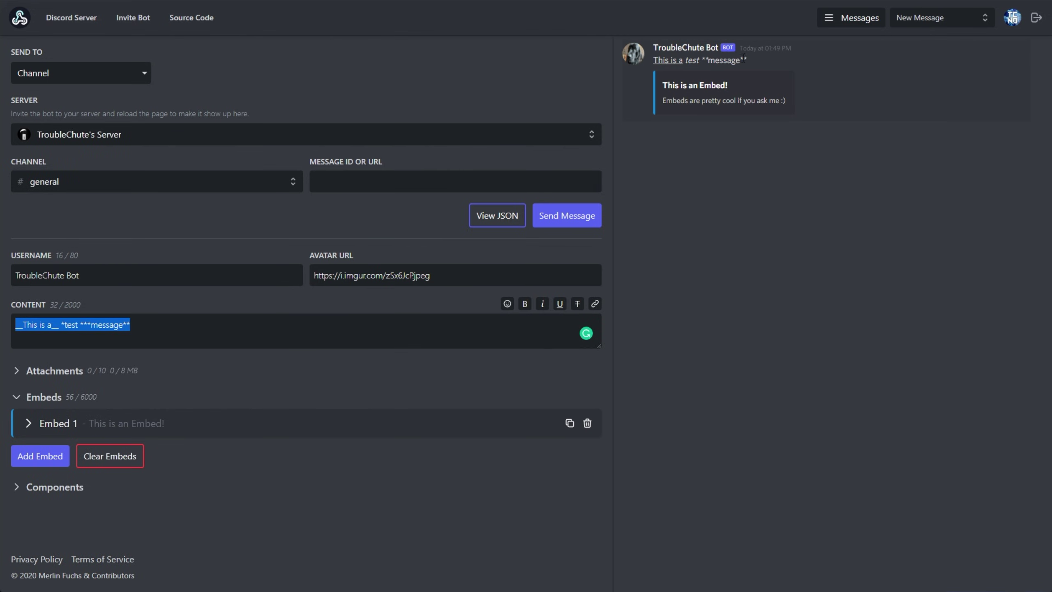
left_click_drag(743, 59, 652, 60)
left_click_drag(768, 109, 649, 86)
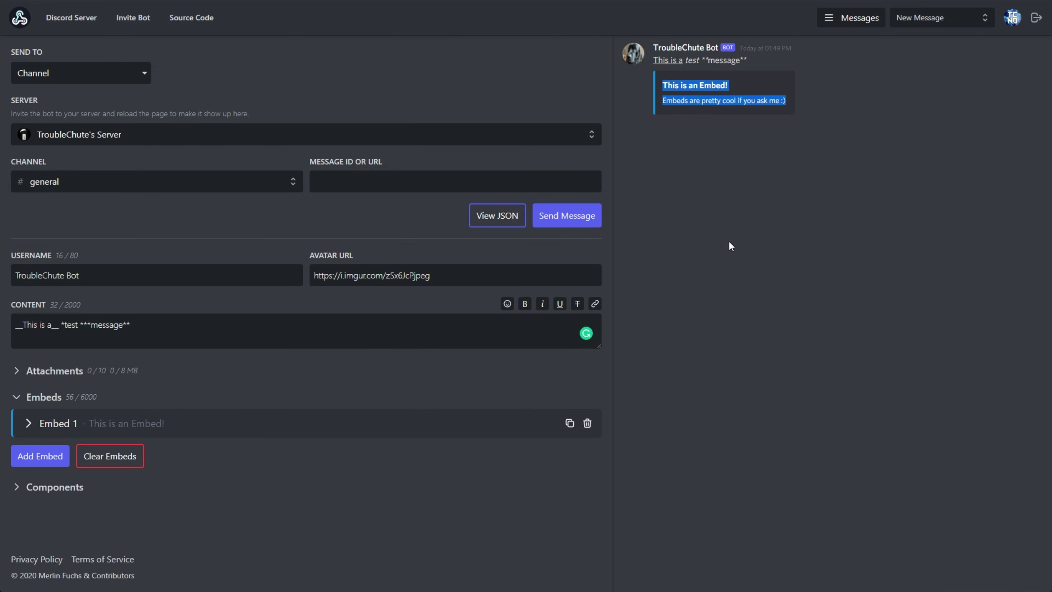
left_click(733, 117)
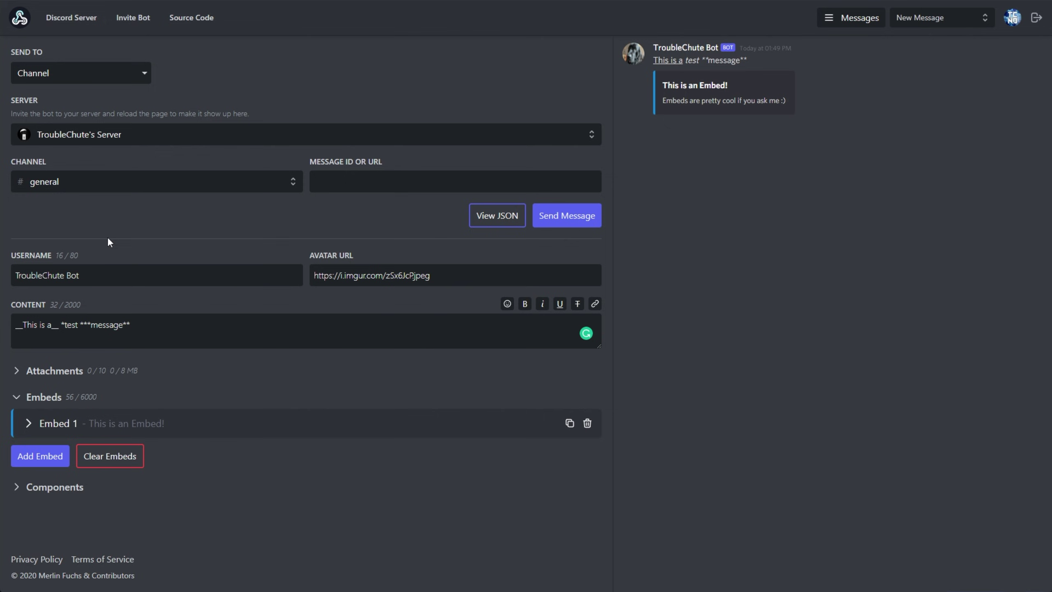
left_click(58, 371)
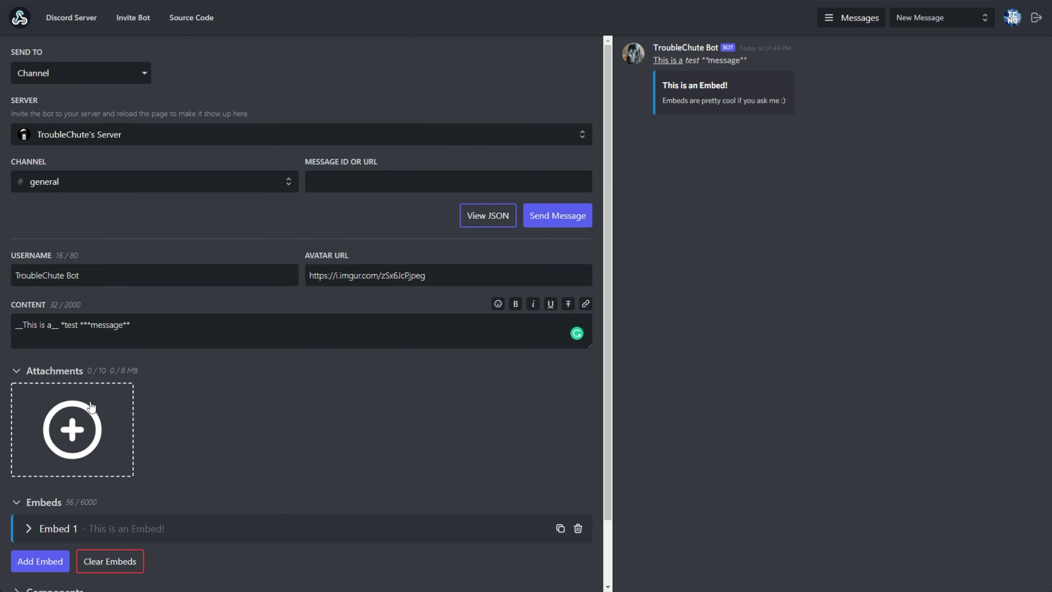
Step: Attach Adding images.txt and send the message to #general
left_click_drag(269, 367, 290, 365)
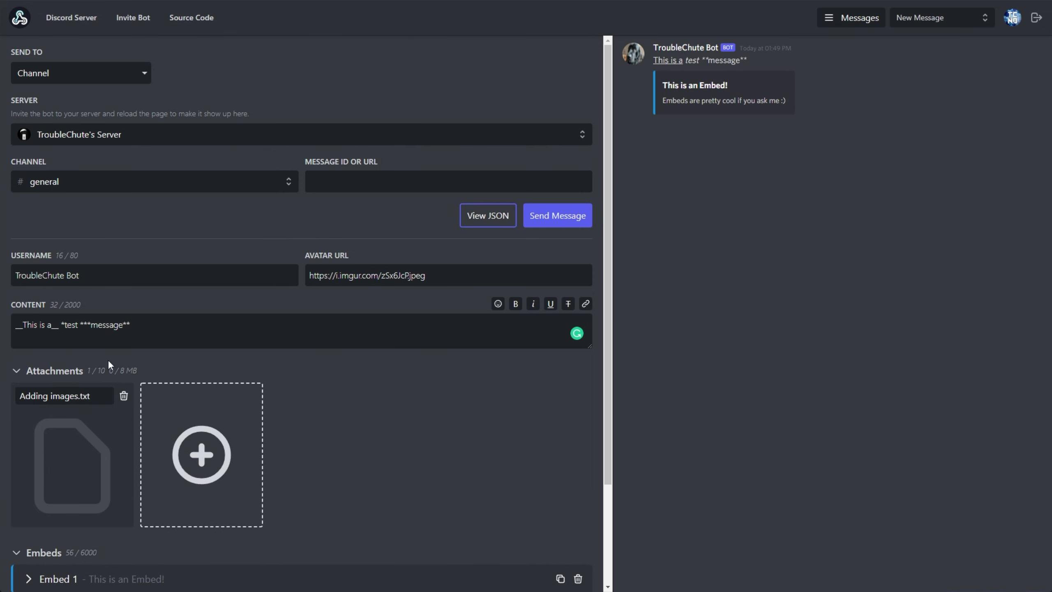
scroll(200, 374, "down", 3)
scroll(191, 351, "down", 1)
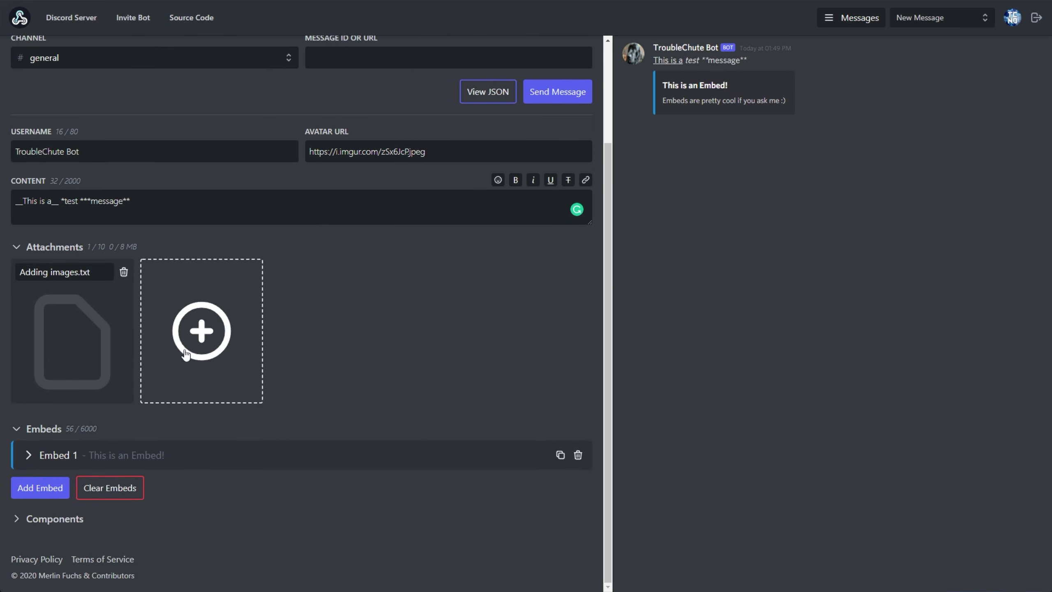
scroll(292, 359, "up", 3)
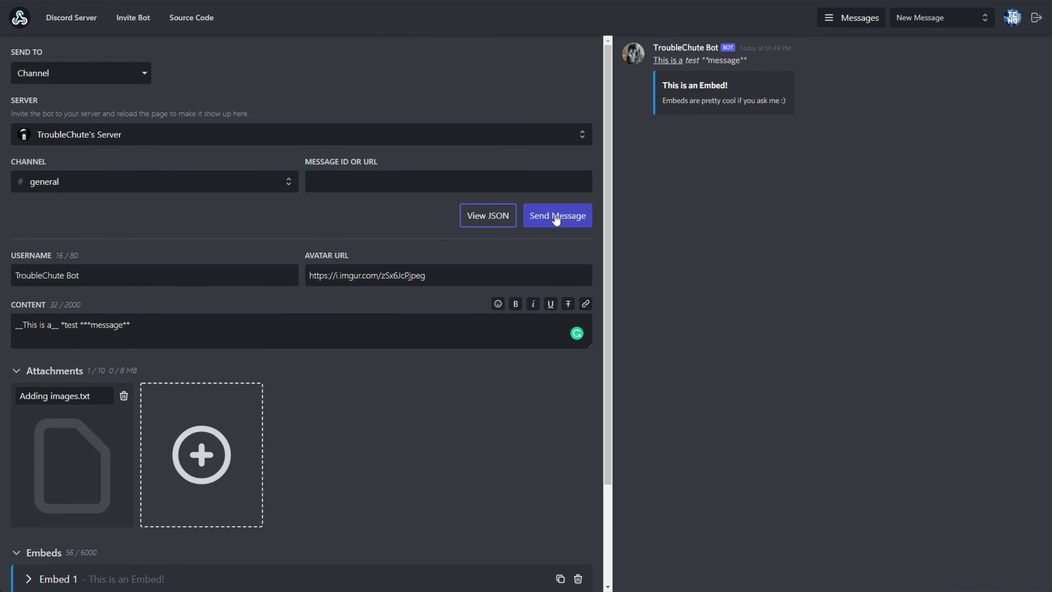
left_click(556, 217)
Step: Inspect the posted text, the Adding images.txt preview and the embed in Discord's #general
key("alt+Tab")
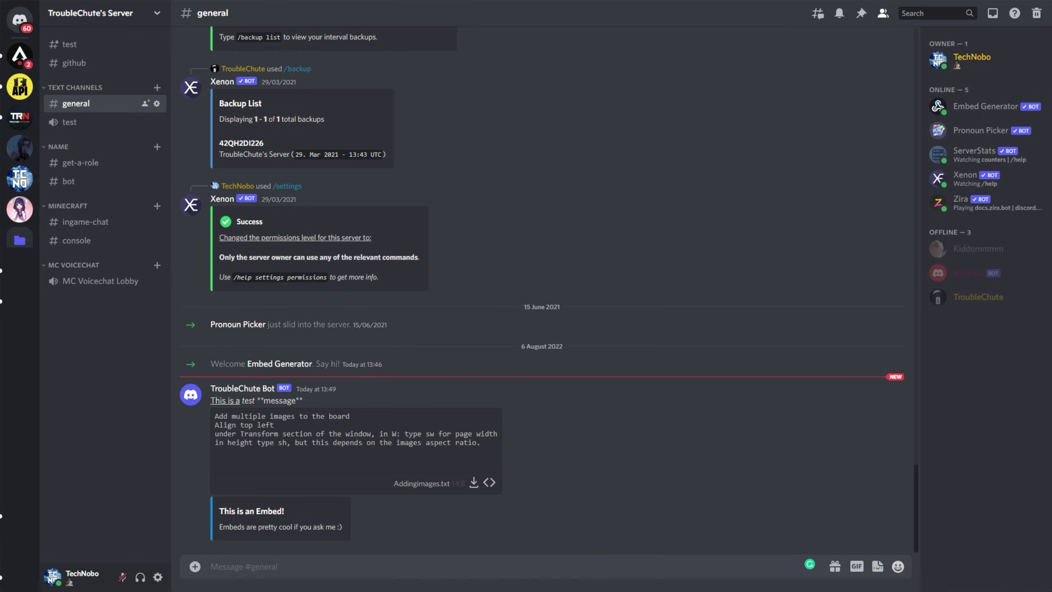
left_click_drag(215, 400, 330, 433)
triple_click(482, 454)
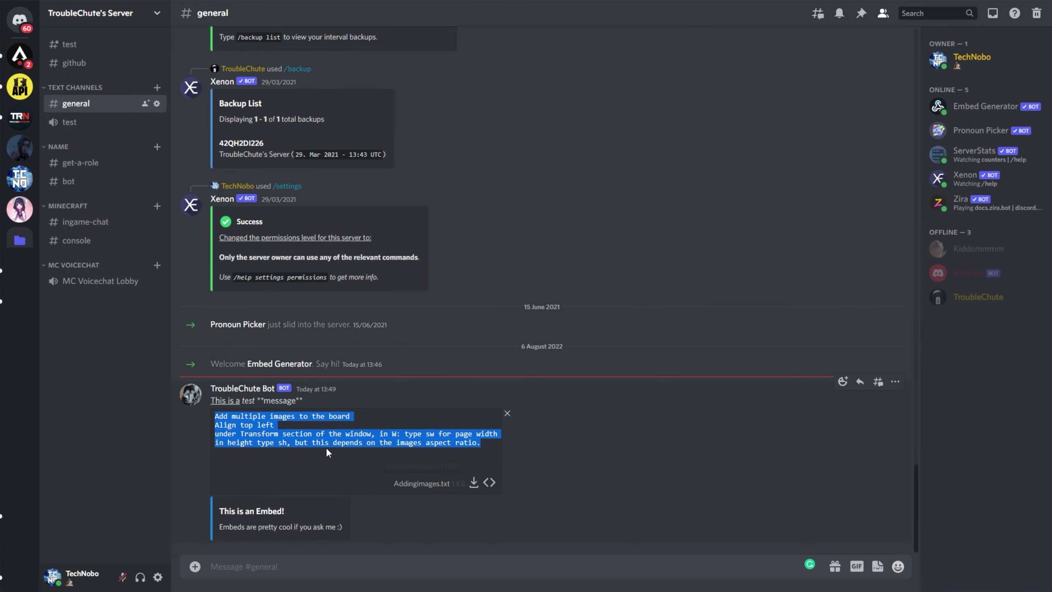
left_click(390, 441)
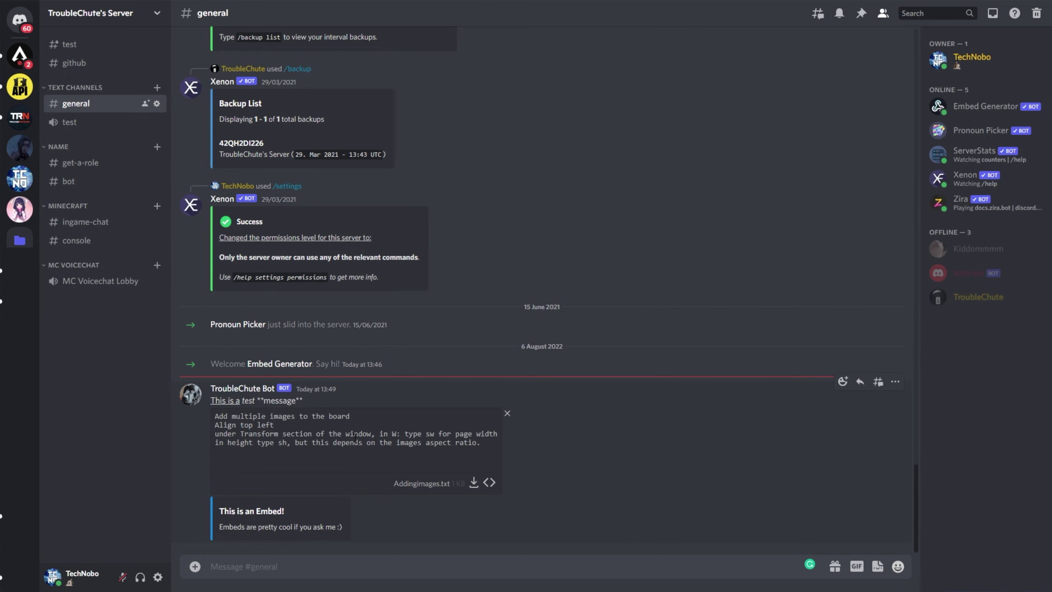
left_click_drag(218, 504, 373, 537)
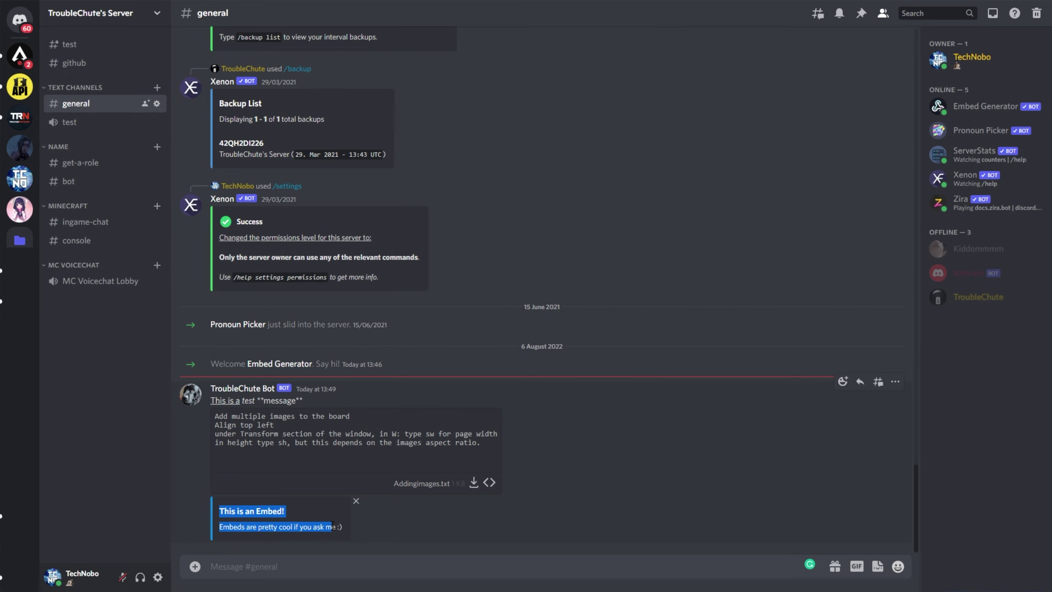
left_click(373, 537)
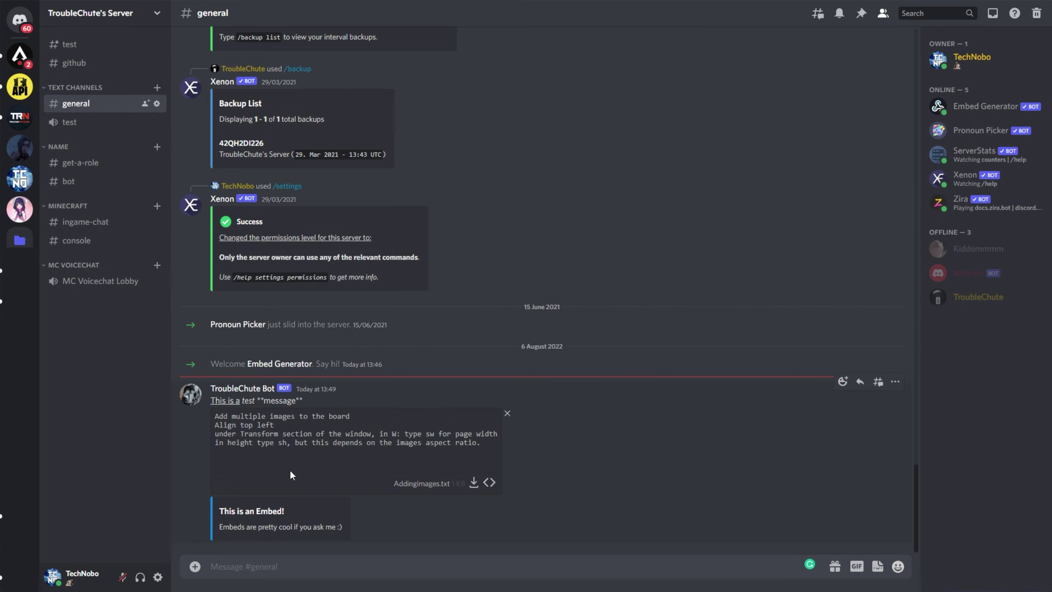
left_click_drag(327, 400, 215, 402)
left_click(223, 406)
key("alt+Tab")
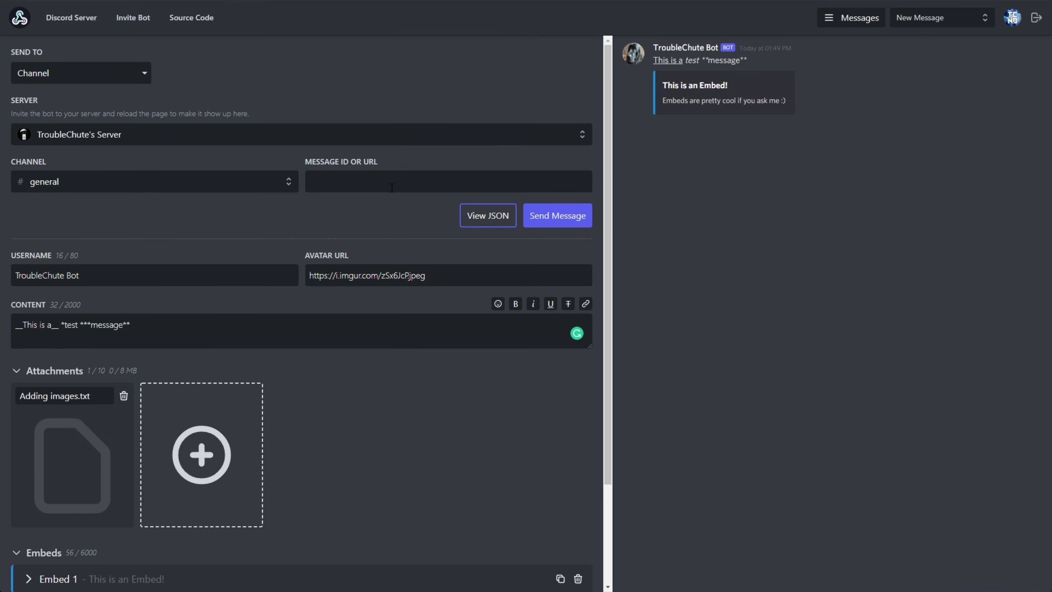
Step: In the JSON view, paste the reordered JSON, rename 'TroubleChute Bot' to 'New username' and save
left_click(473, 224)
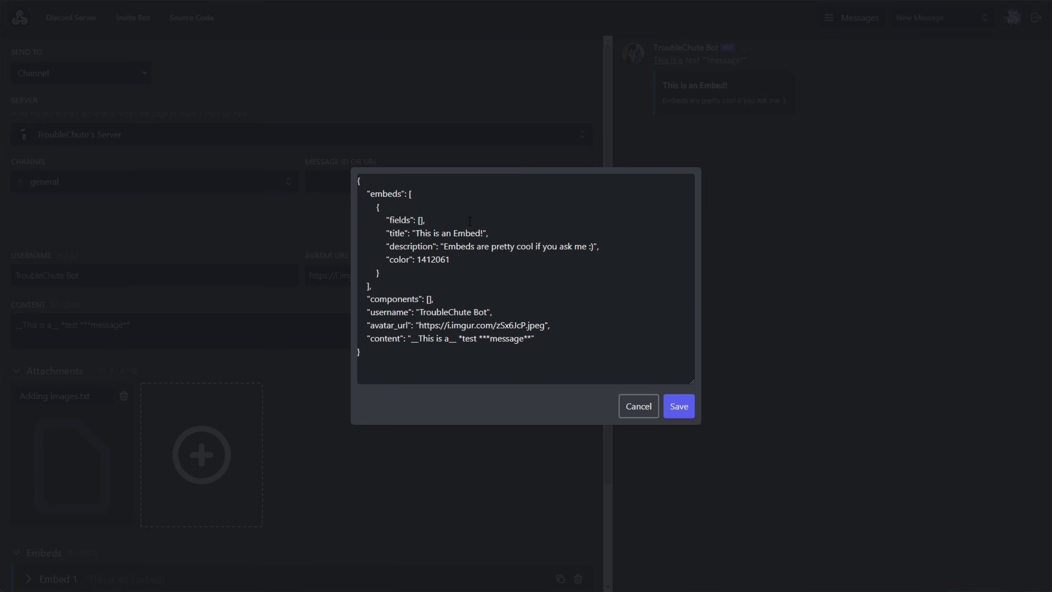
key("ctrl+a")
type("{   \"username\": \"TroubleChute Bot\",   \"avatar_url\": \"https://i.imgur.com/zSx6JcP.jpeg\",   \"content\": \"__This is a__ *test ***message**\",   \"embeds\": [     {       \"title\": \"This is an Embed!\",       \"description\": \"Embeds are pretty cool if you ask me :)\",       \"color\": 1412061,       \"fields\": []     }   ],   \"components\": [] }")
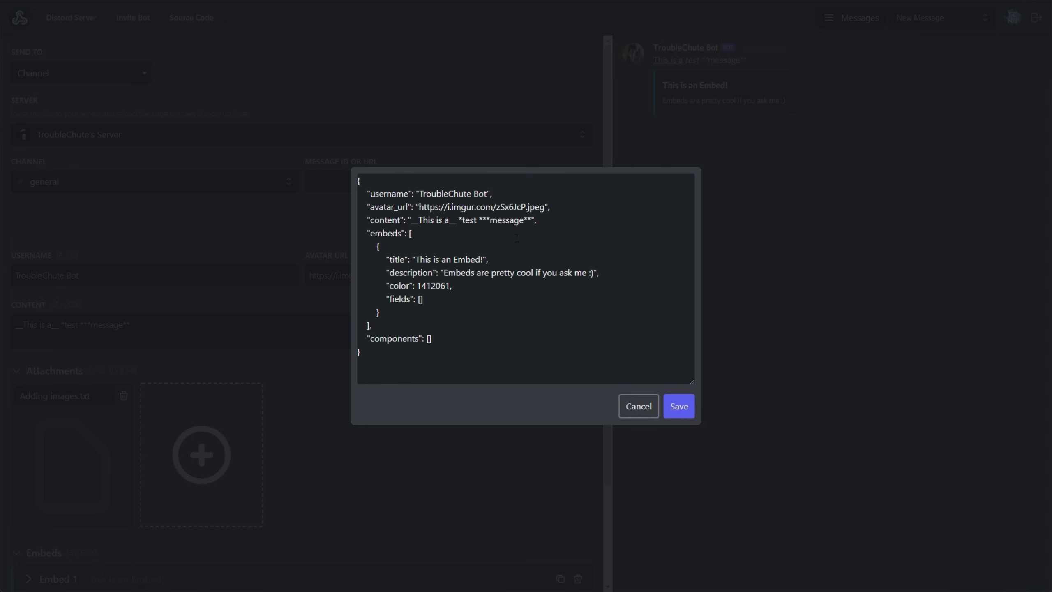
double_click(458, 192)
left_click_drag(458, 192, 478, 196)
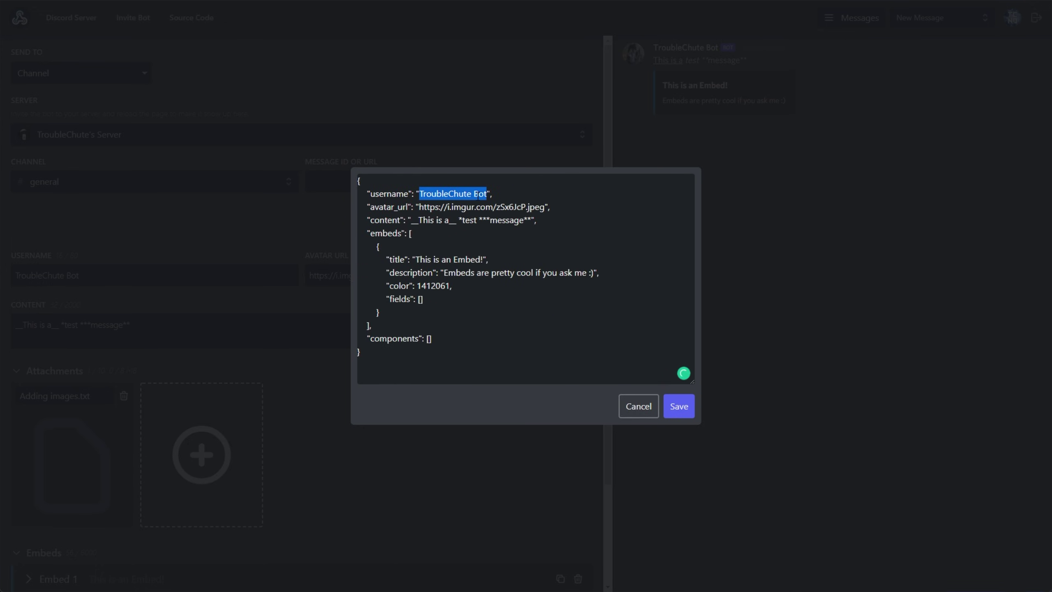
type("New username")
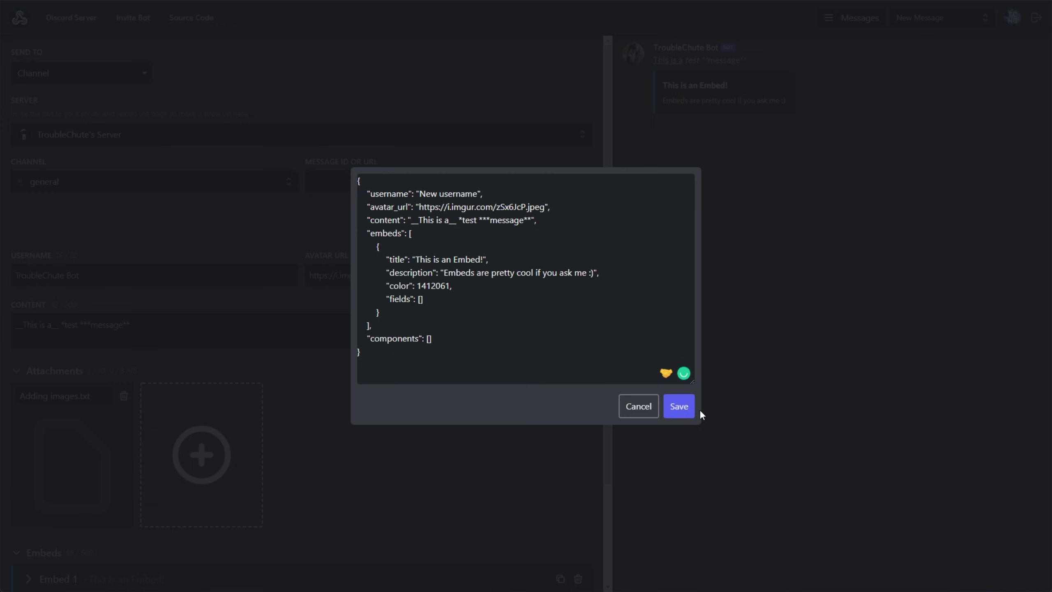
left_click(678, 406)
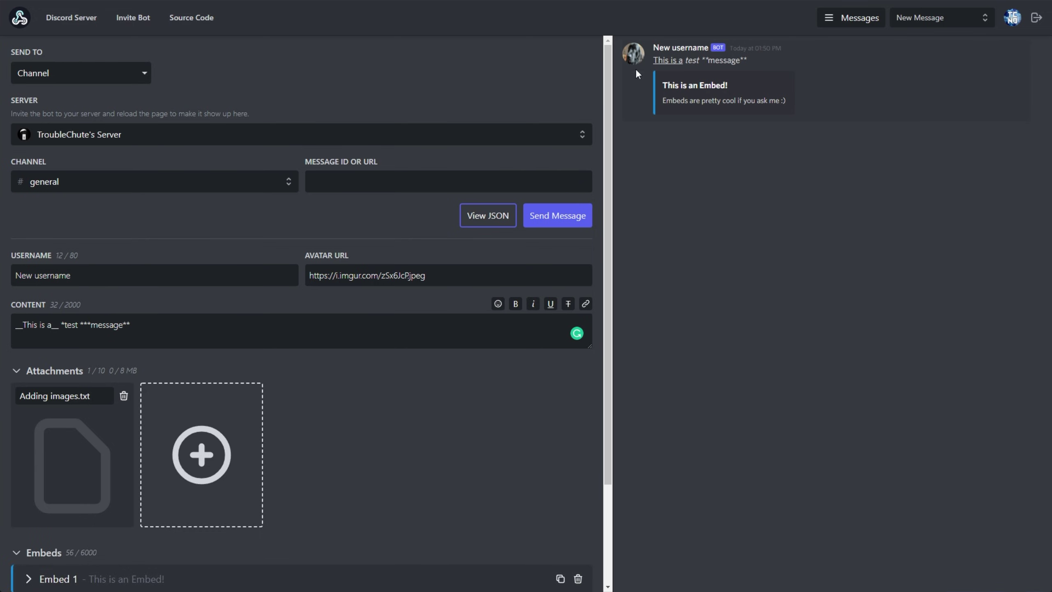
Step: Save the current message as 'Test message' and overwrite that saved entry
left_click(855, 19)
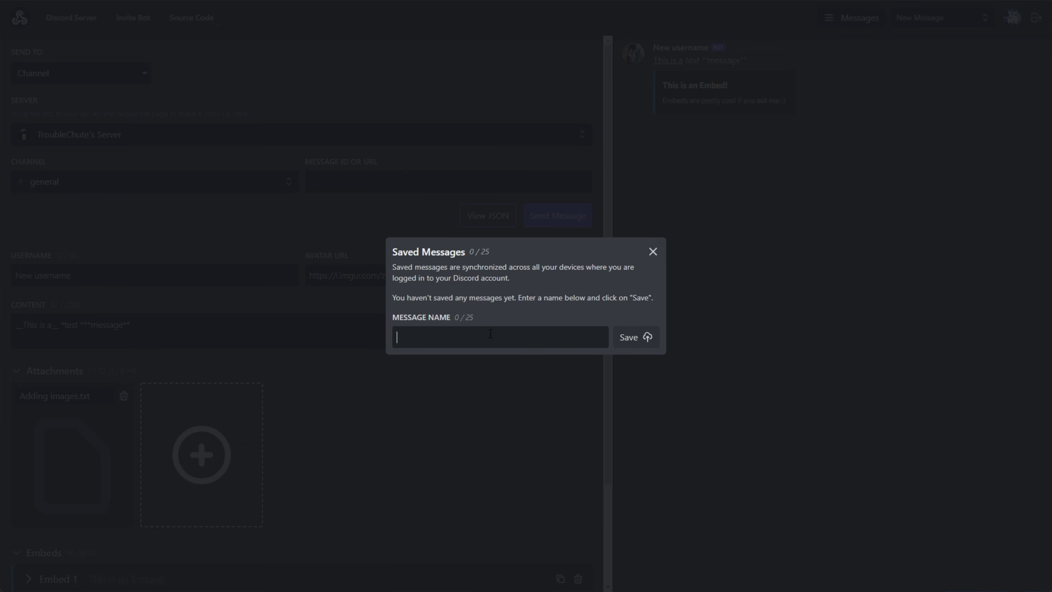
type("Test message")
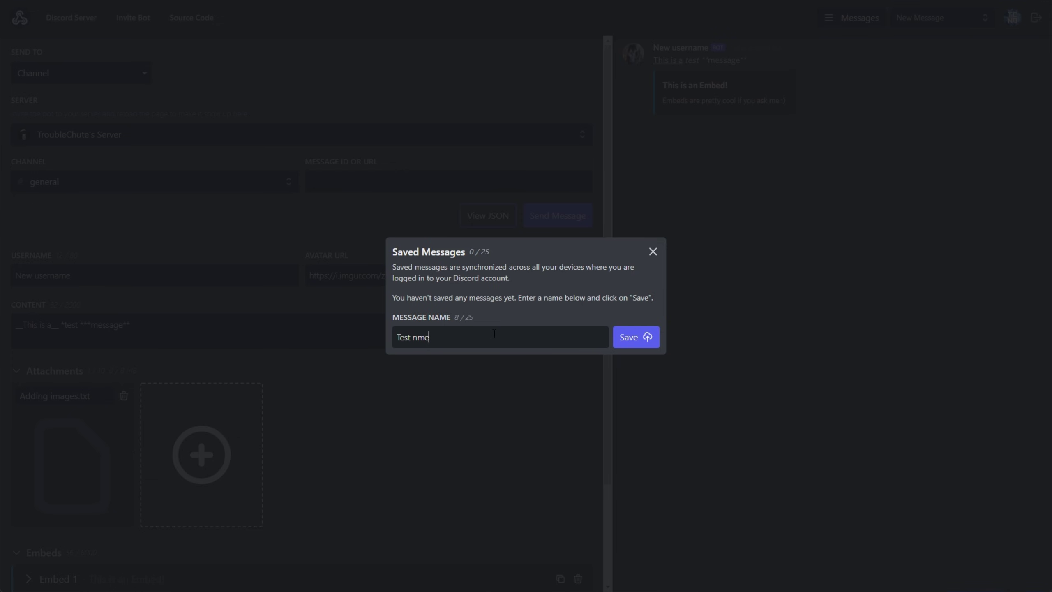
left_click(639, 346)
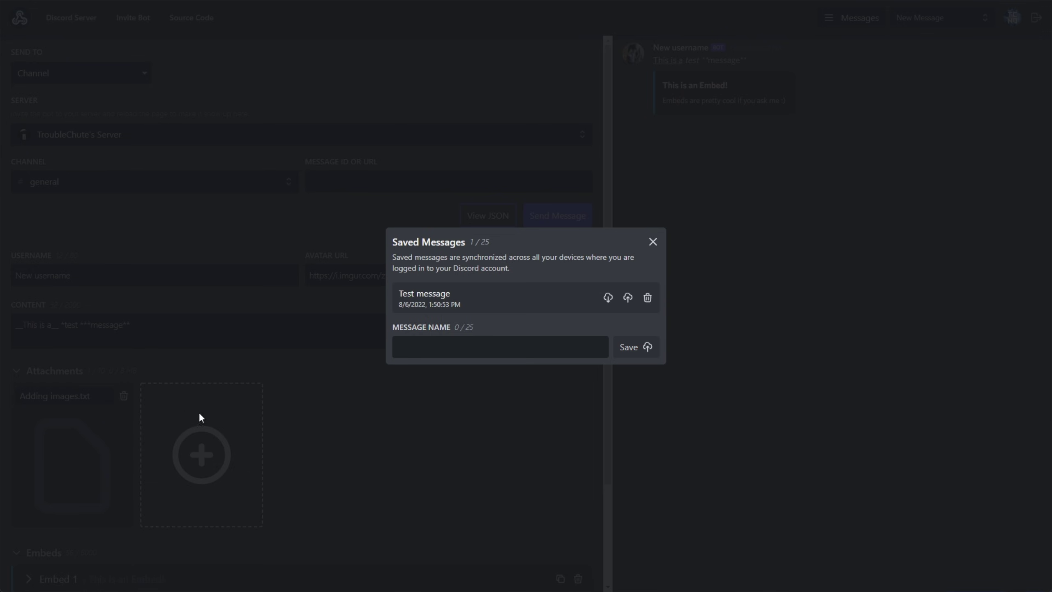
left_click(629, 298)
Step: Close Saved Messages, delete the Adding images.txt attachment and collapse Attachments
left_click(127, 403)
left_click(123, 395)
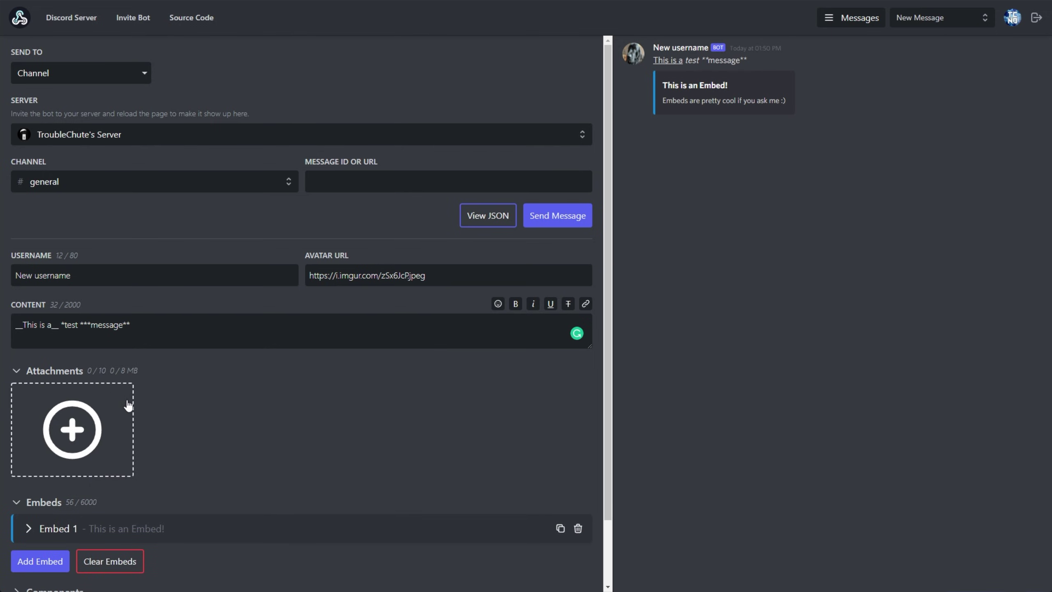
left_click(16, 371)
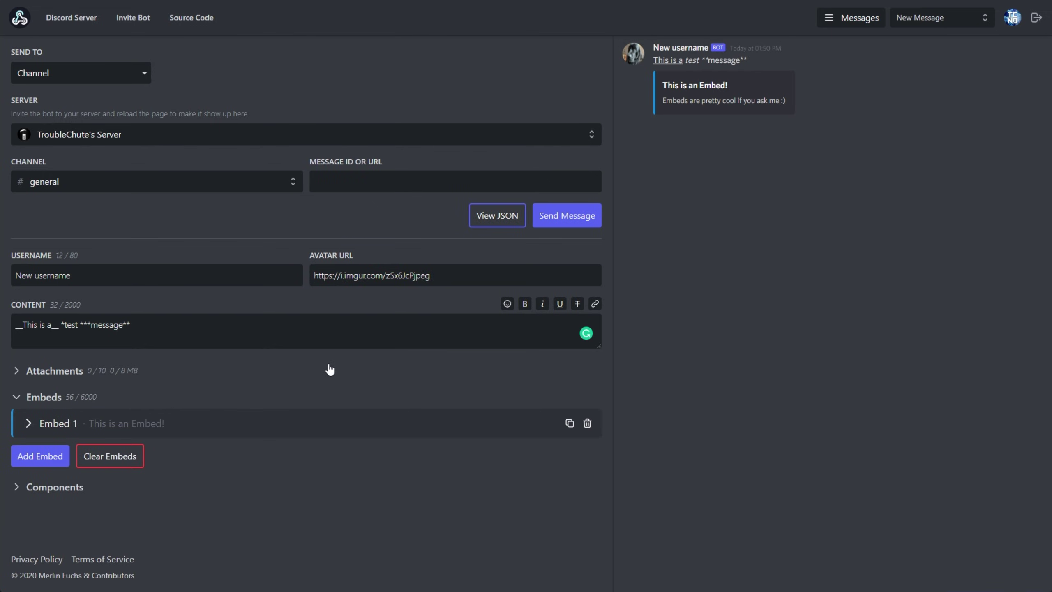
Step: Expand Embed 1 and change the message content to 'This is a test embed'
left_click(28, 423)
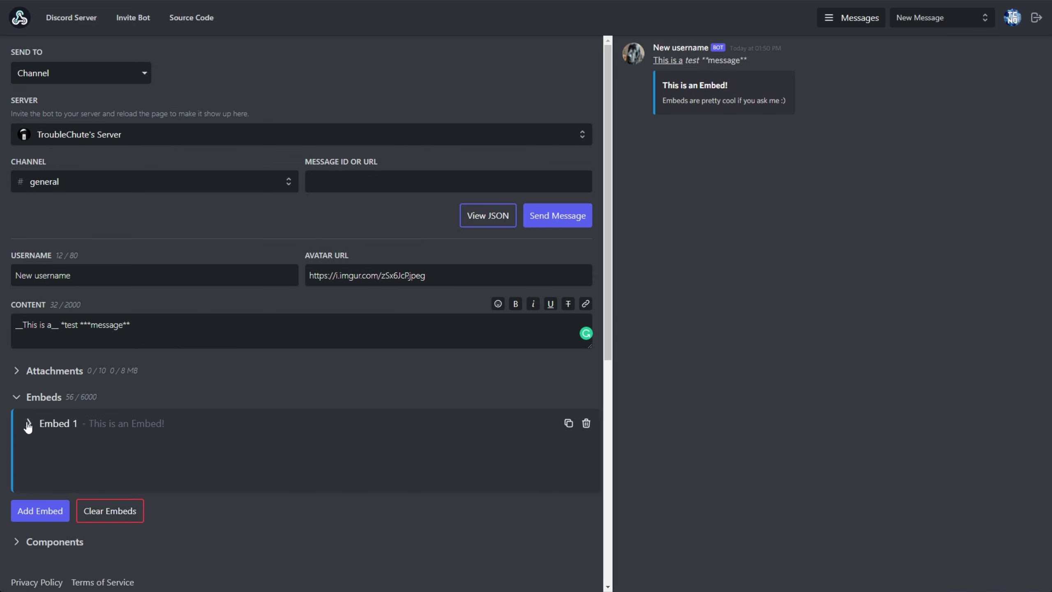
scroll(133, 315, "down", 8)
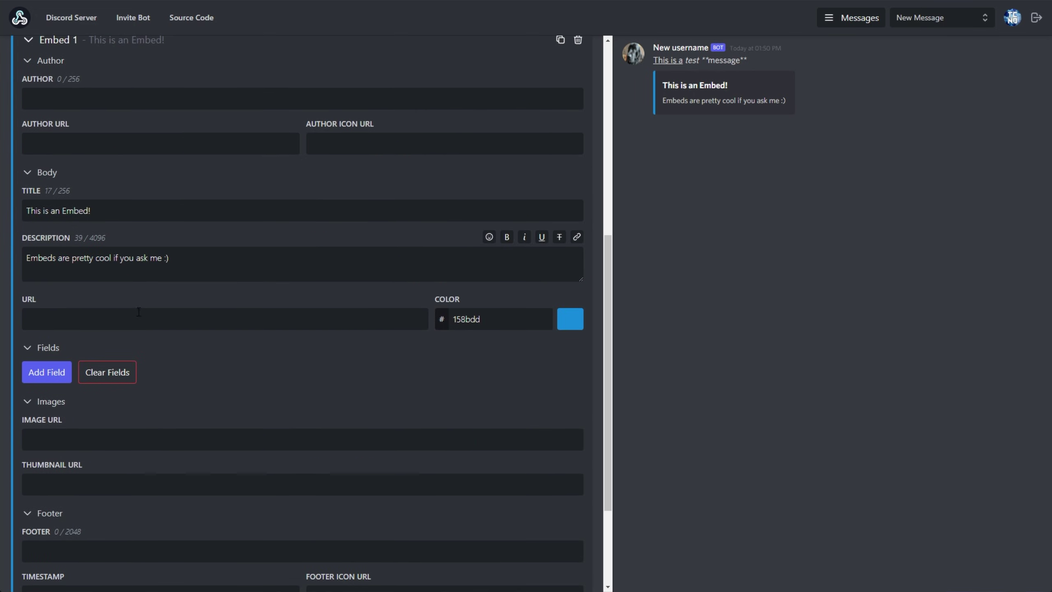
scroll(250, 230, "down", 3)
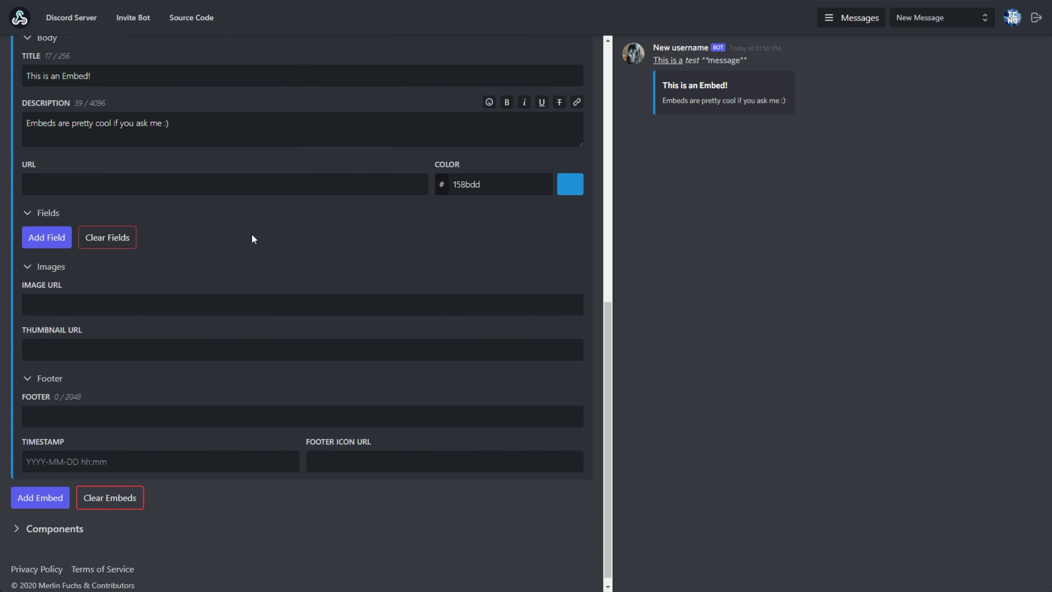
scroll(261, 256, "up", 6)
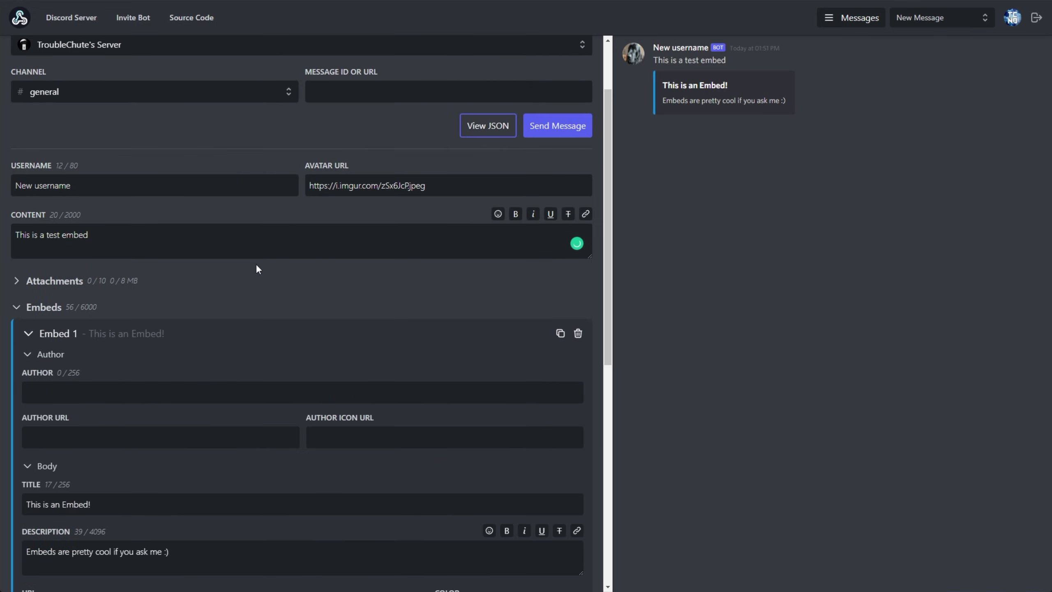
key("ctrl+a")
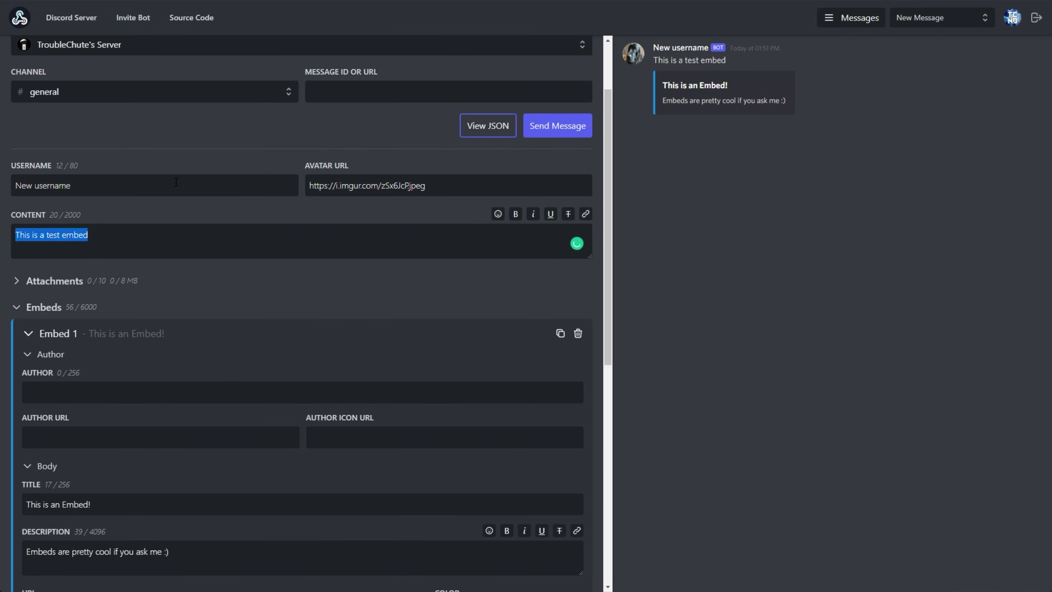
triple_click(176, 182)
scroll(272, 201, "down", 5)
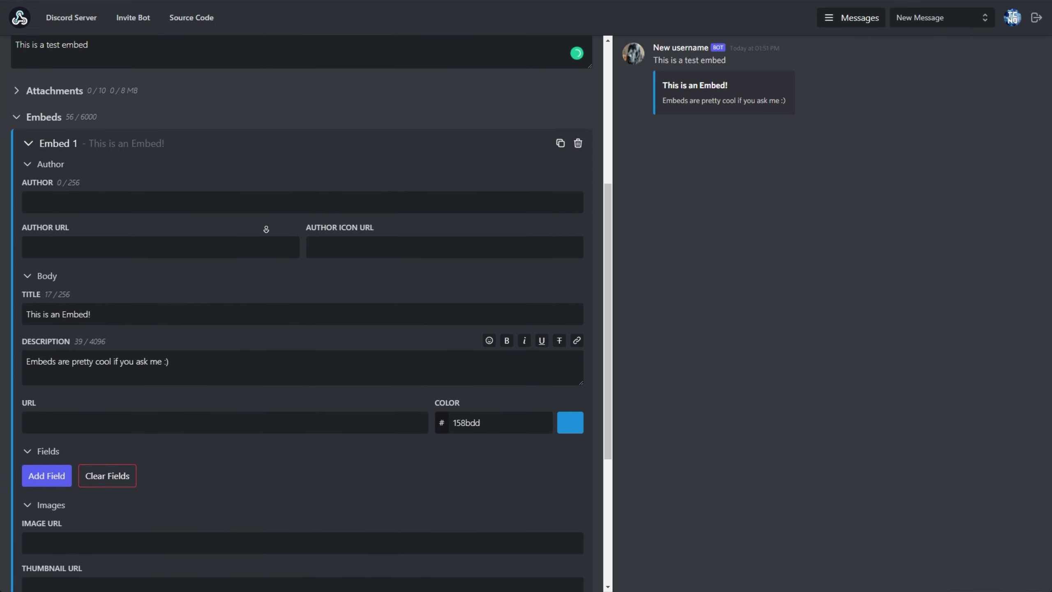
scroll(266, 229, "down", 2)
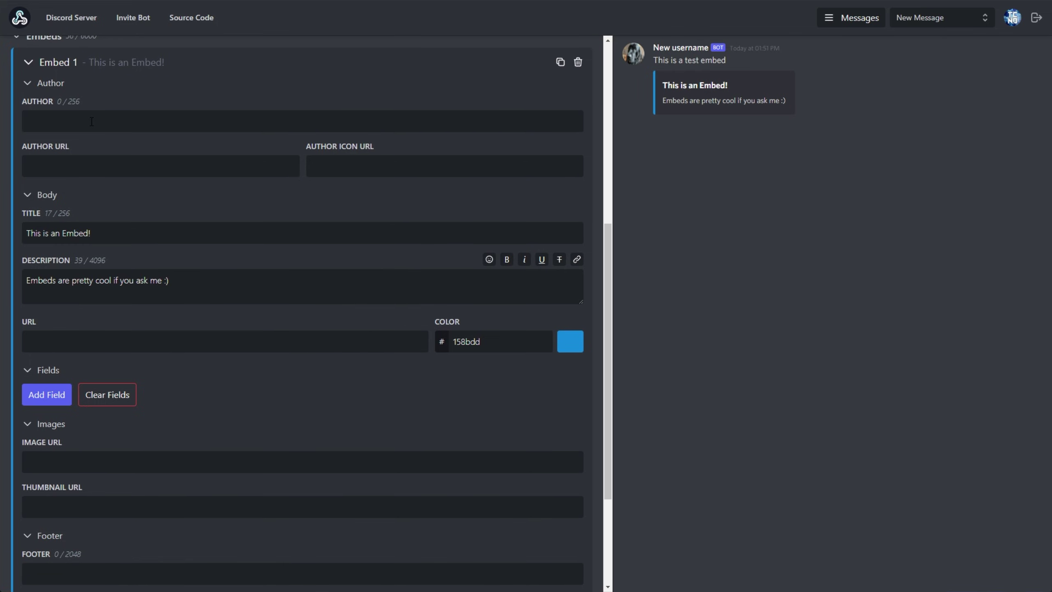
Step: Enter 'Author name' as the embed's author name
left_click(91, 121)
type("Author name")
left_click_drag(718, 90, 667, 85)
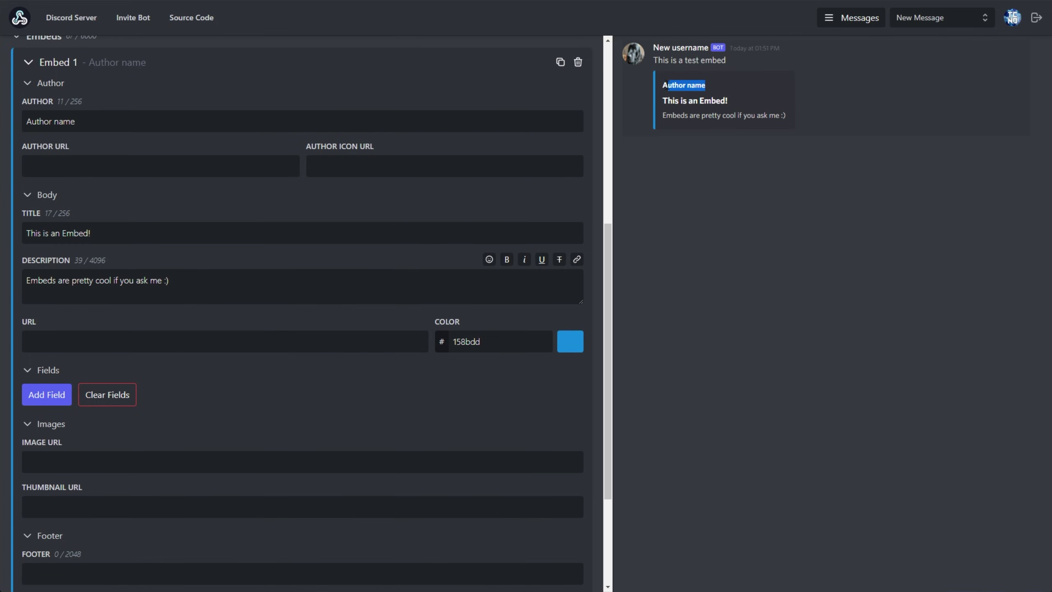
left_click(116, 170)
left_click_drag(705, 85, 665, 85)
left_click_drag(389, 146, 292, 146)
left_click_drag(663, 85, 708, 86)
left_click(273, 161)
type("https://google.com")
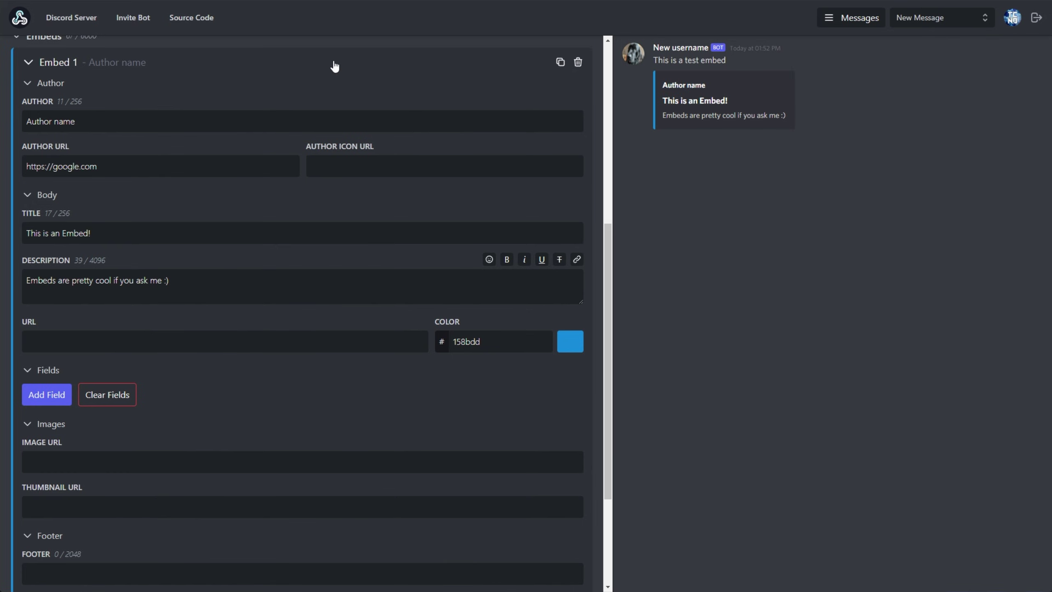
left_click(690, 87)
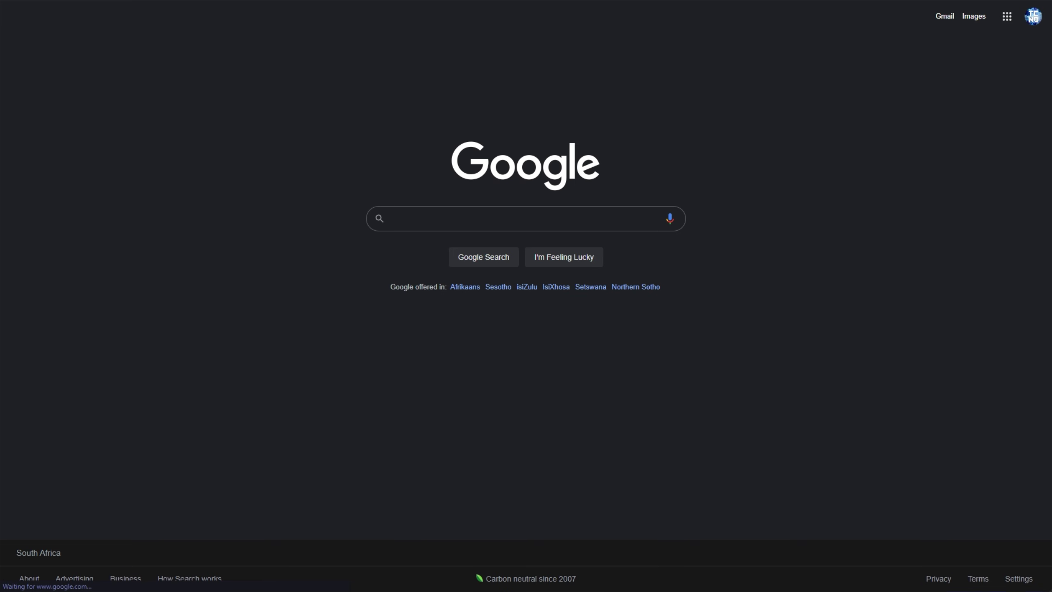
key("ctrl+w")
Step: Use a Google Images cat photo's address as the author icon and check the preview
left_click(404, 166)
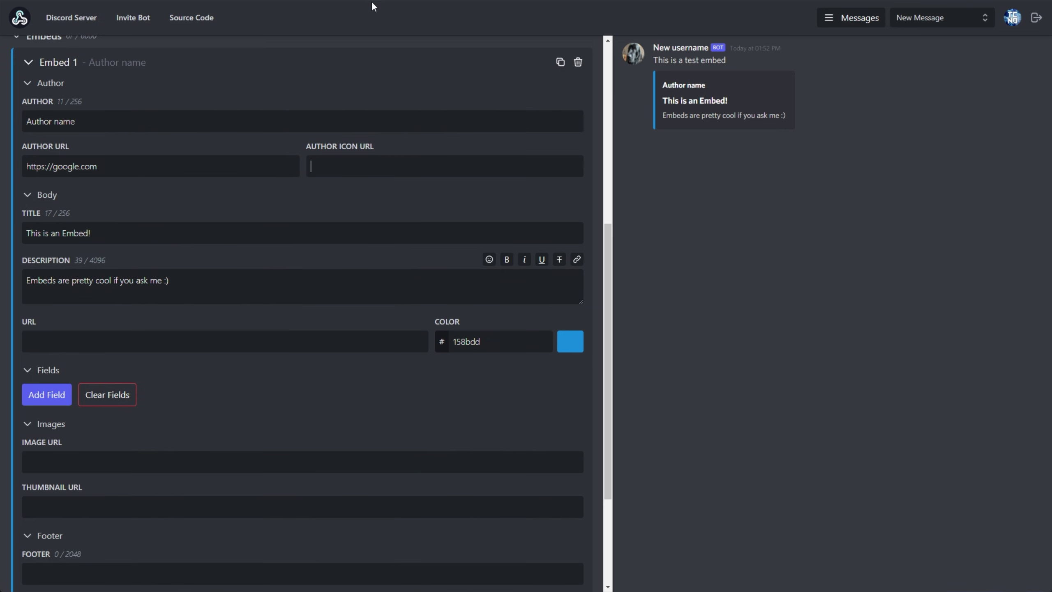
key("alt+Tab")
right_click(684, 268)
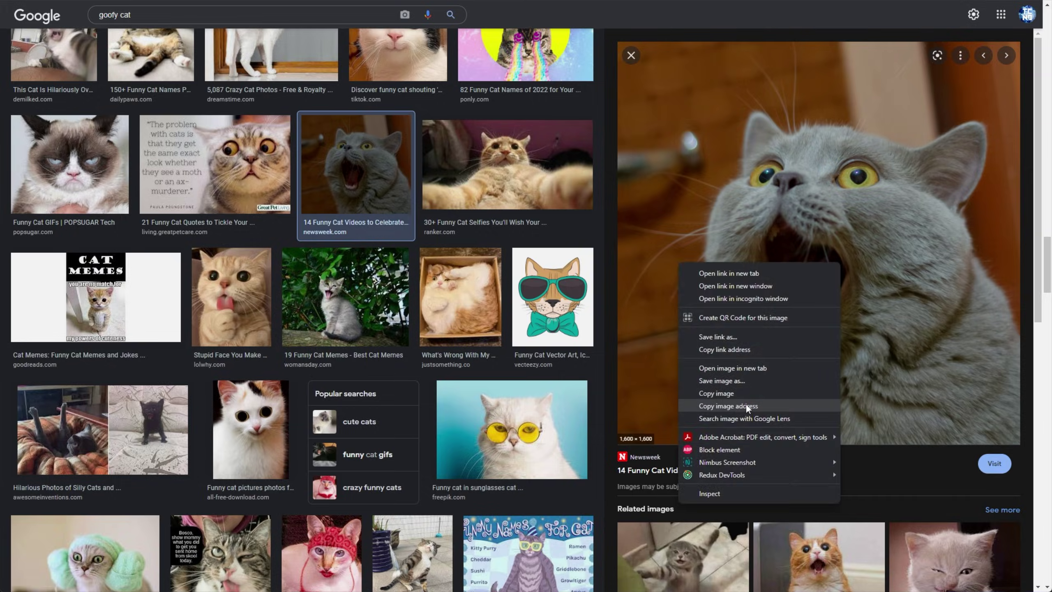
left_click(728, 404)
key("alt+Tab")
key("ctrl+v")
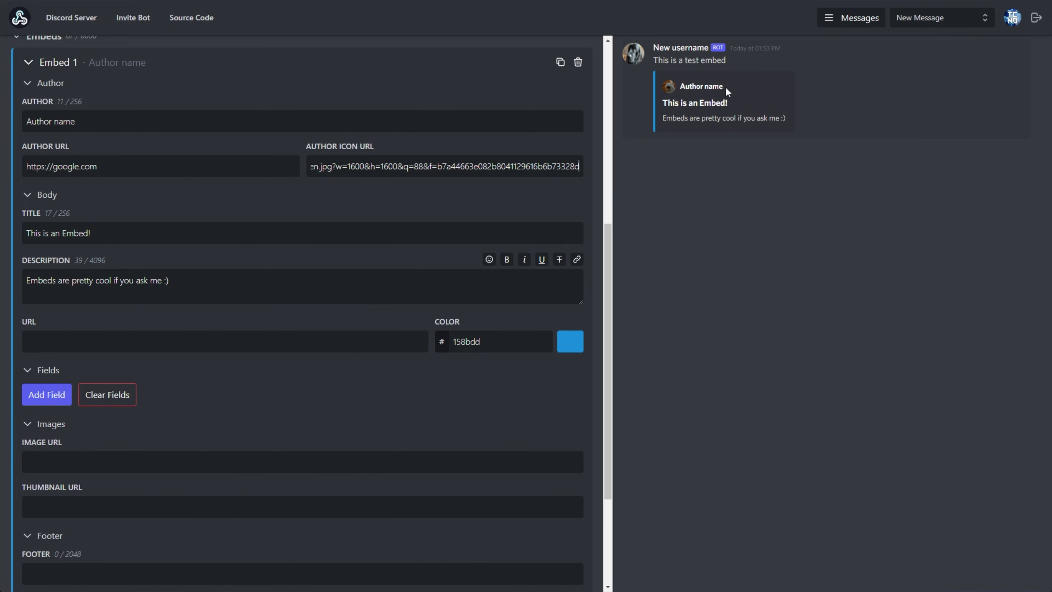
left_click_drag(728, 88, 658, 86)
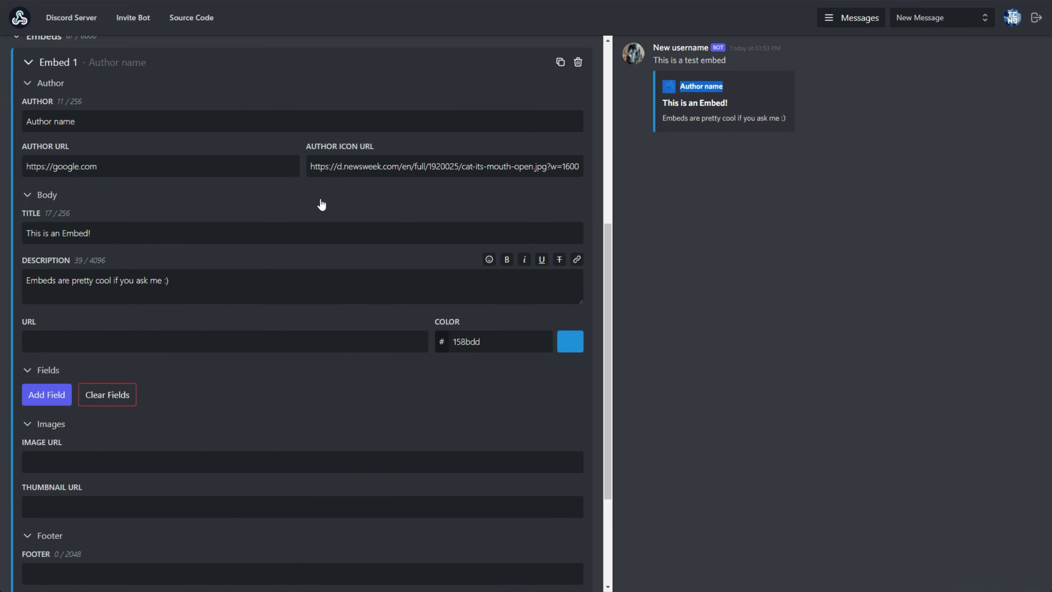
left_click(356, 198)
left_click(378, 199)
left_click_drag(721, 149, 462, 210)
Step: Replace the embed title with 'Title text'
left_click(206, 235)
key("ctrl+a")
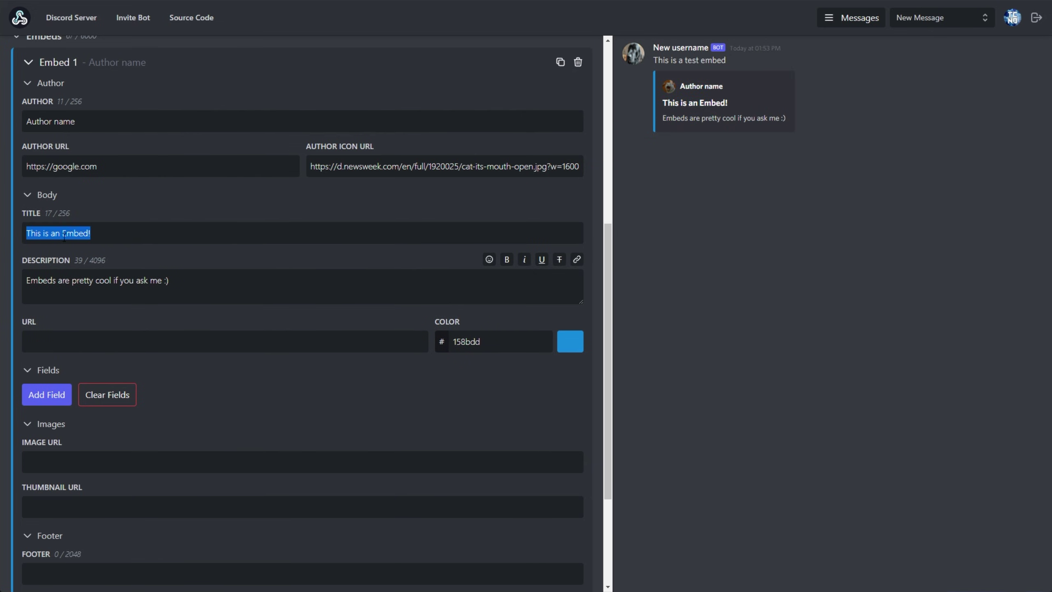
type("Title text")
key("Tab")
key("ctrl+a")
left_click_drag(664, 121, 787, 116)
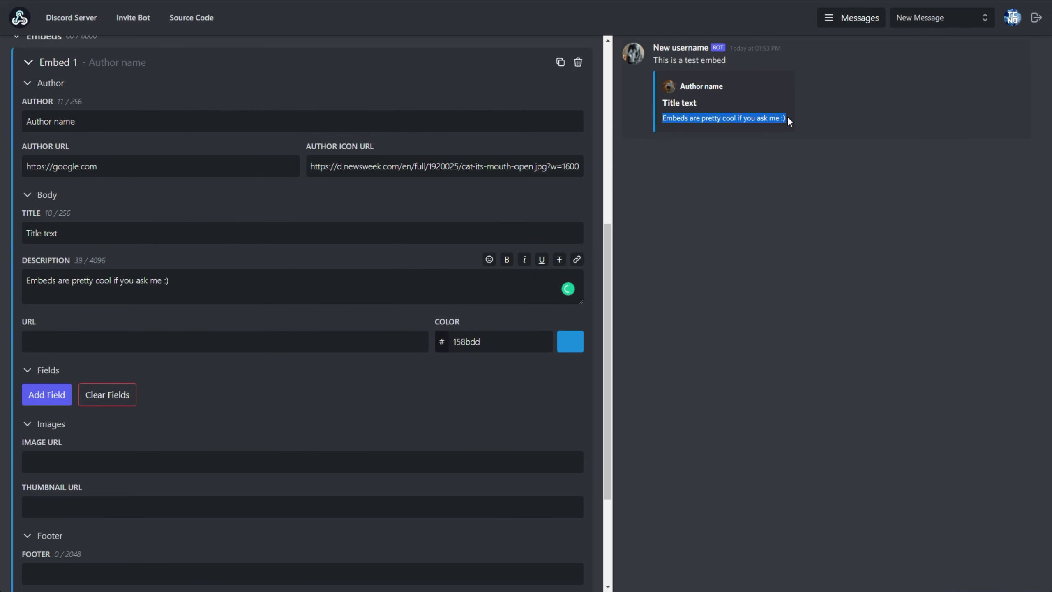
left_click(128, 334)
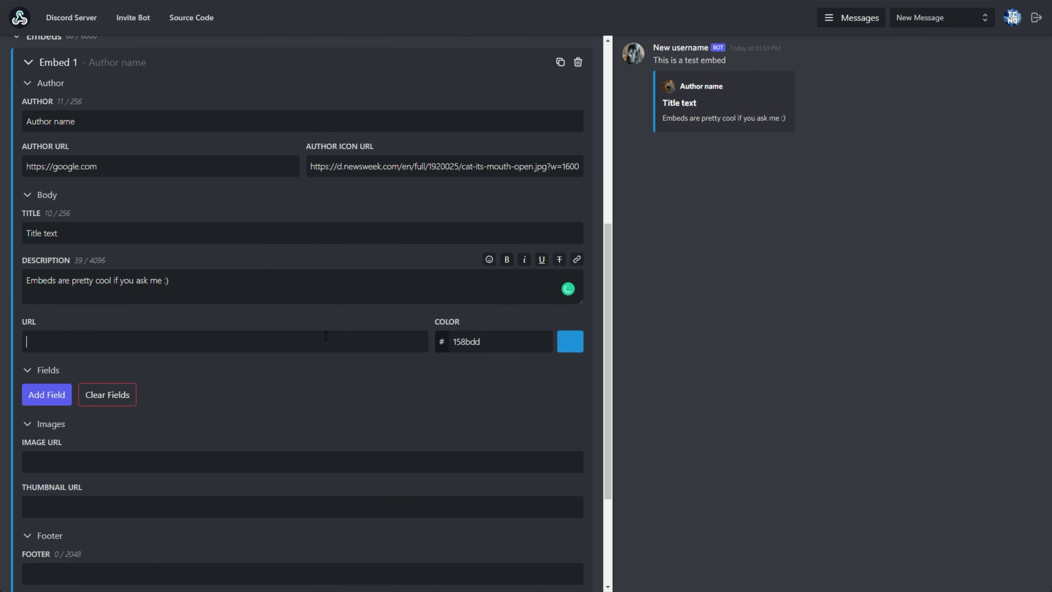
left_click(659, 139)
type("https://youtube.com/TroubleChute")
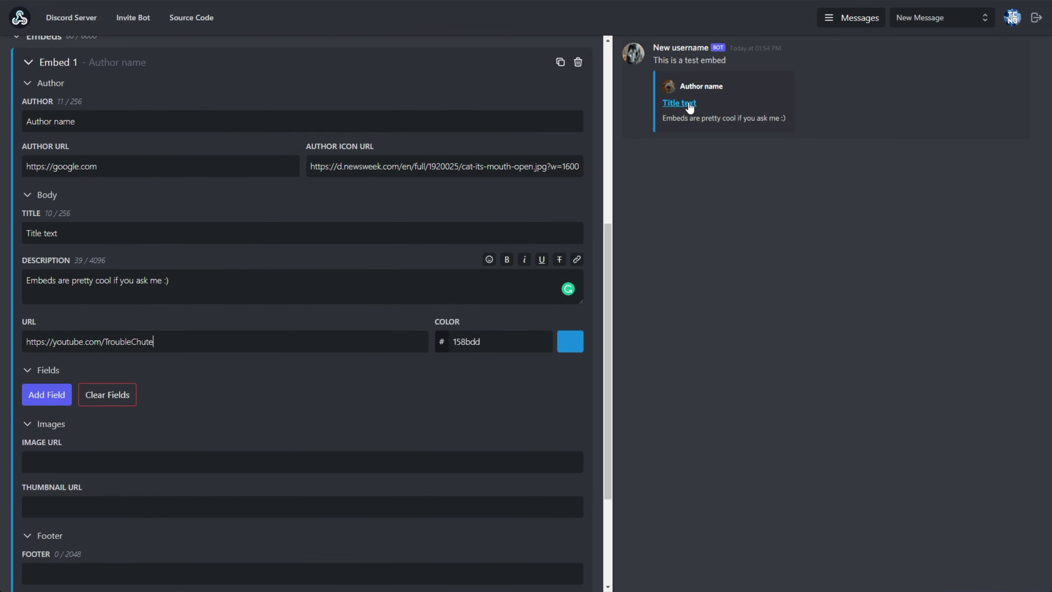
left_click(680, 106)
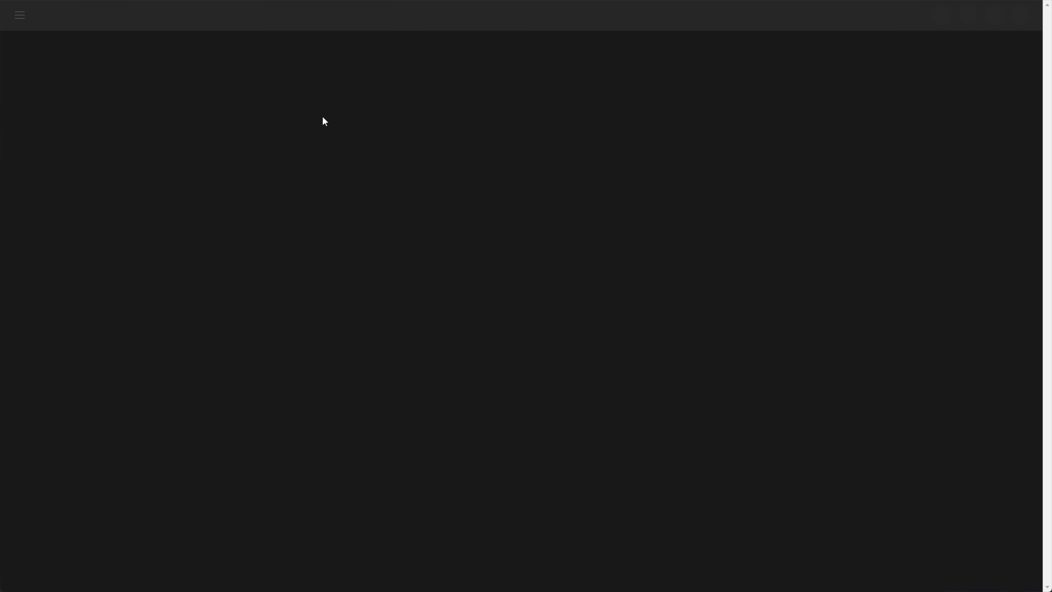
key("ctrl+w")
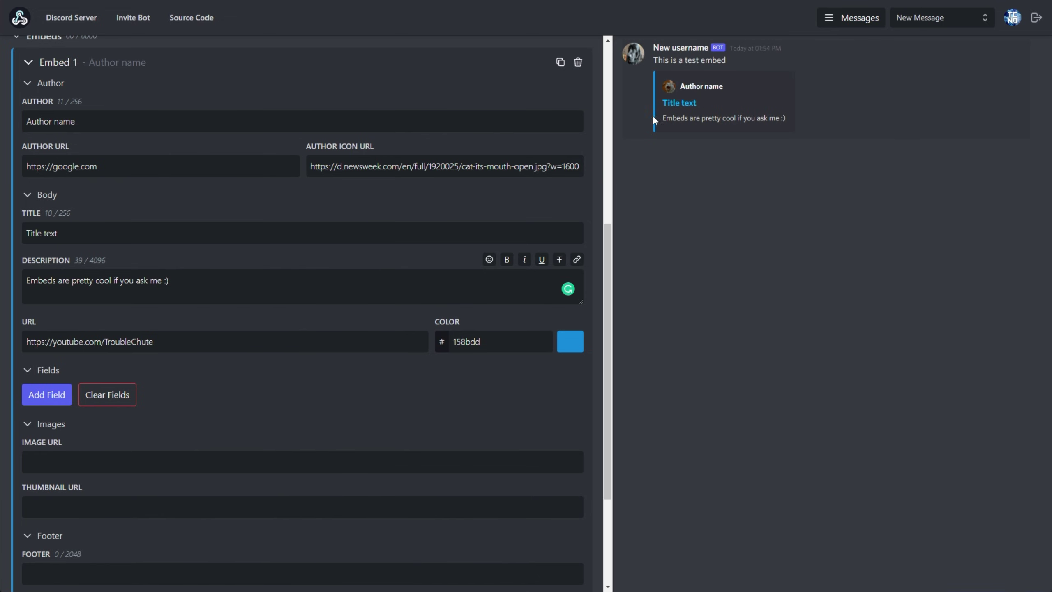
Step: Set the embed's accent colour to orange ff7300
left_click(570, 343)
left_click_drag(517, 317, 489, 317)
left_click(513, 264)
left_click(482, 315)
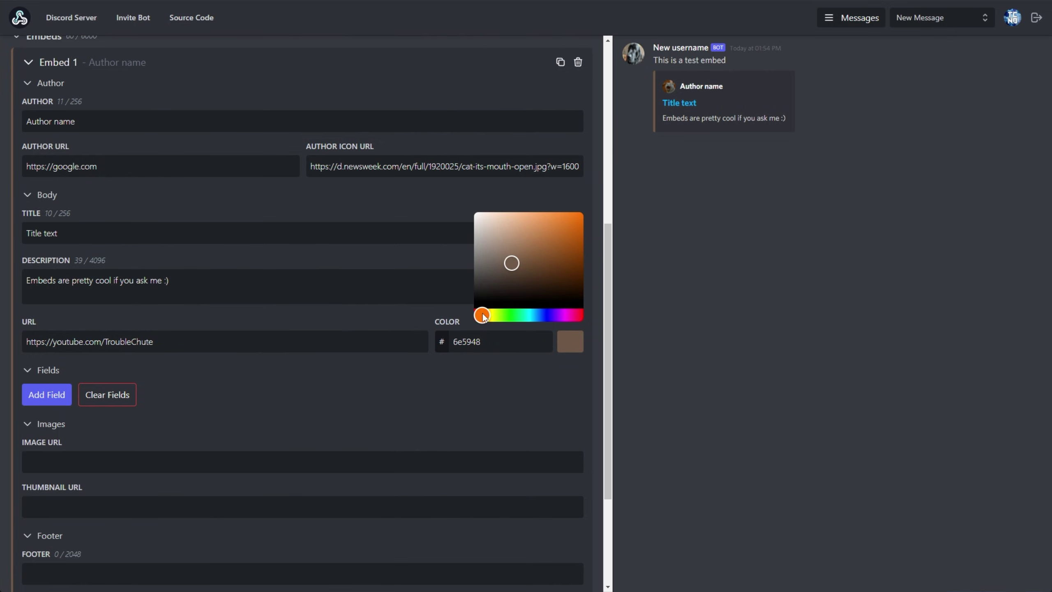
left_click_drag(518, 261, 615, 198)
left_click(227, 286)
Step: Try bolding the description text, then undo the formatting
key("ctrl+a")
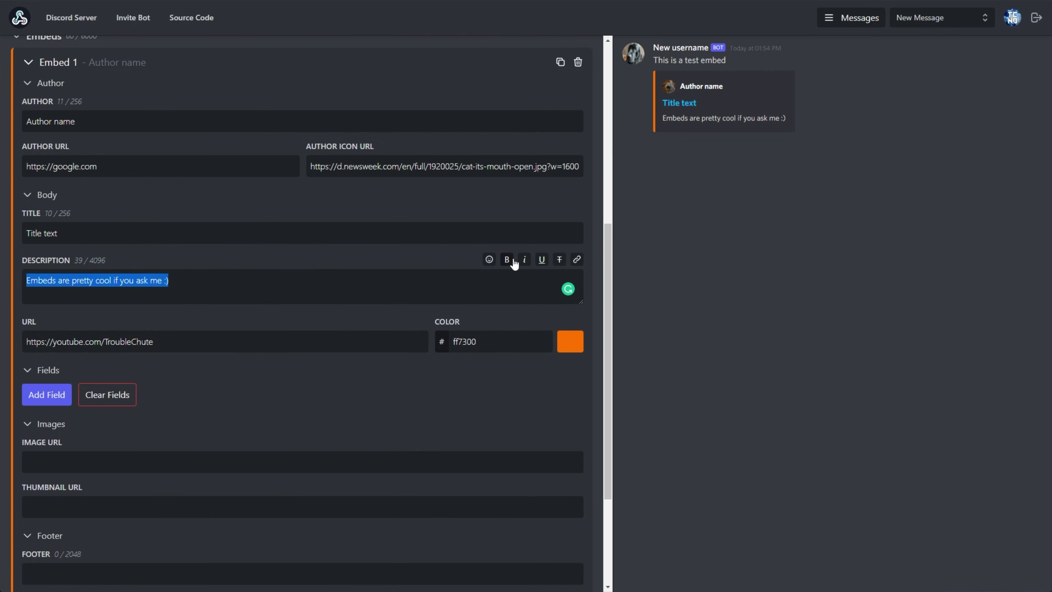
left_click(514, 262)
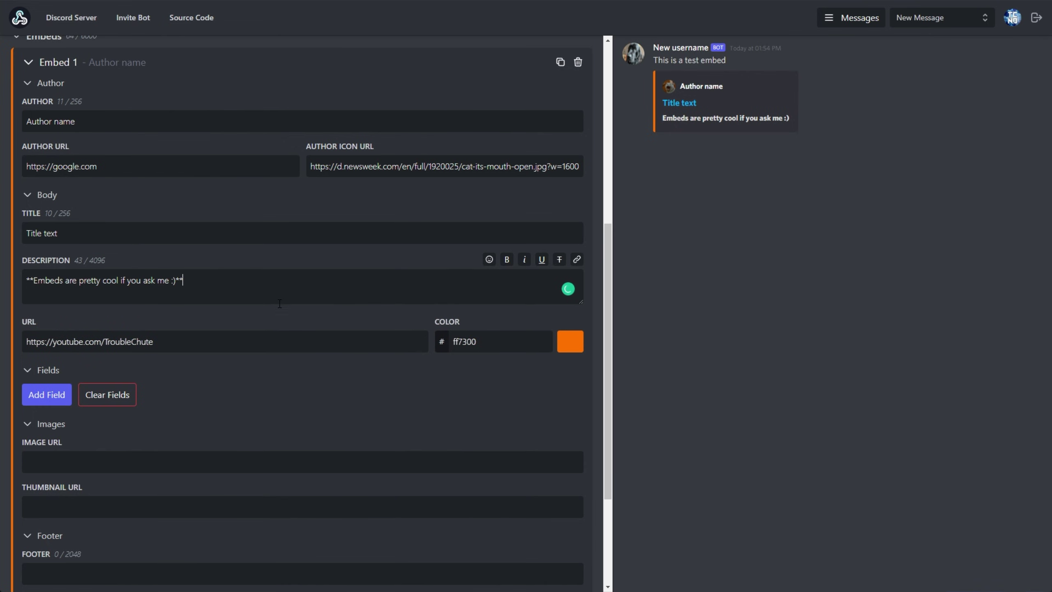
key("BackSpace")
key("BackSpace")
key("BackSpace")
key("BackSpace")
key("ctrl+z")
key("ctrl+z")
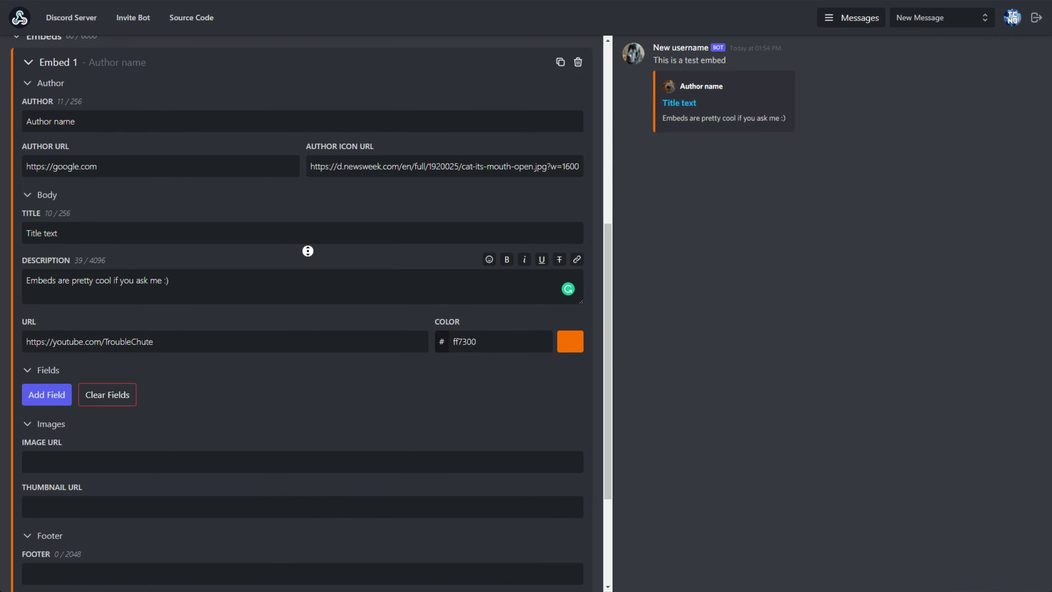
Step: Copy the tongue-out cat's image address and paste it as the embed's large image
scroll(308, 251, "down", 4)
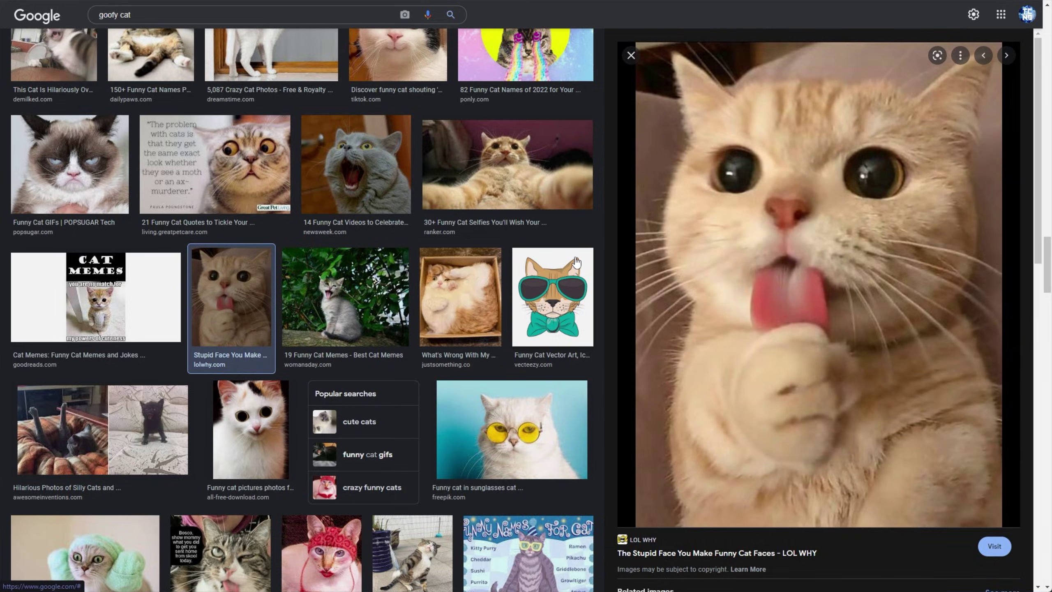
right_click(760, 194)
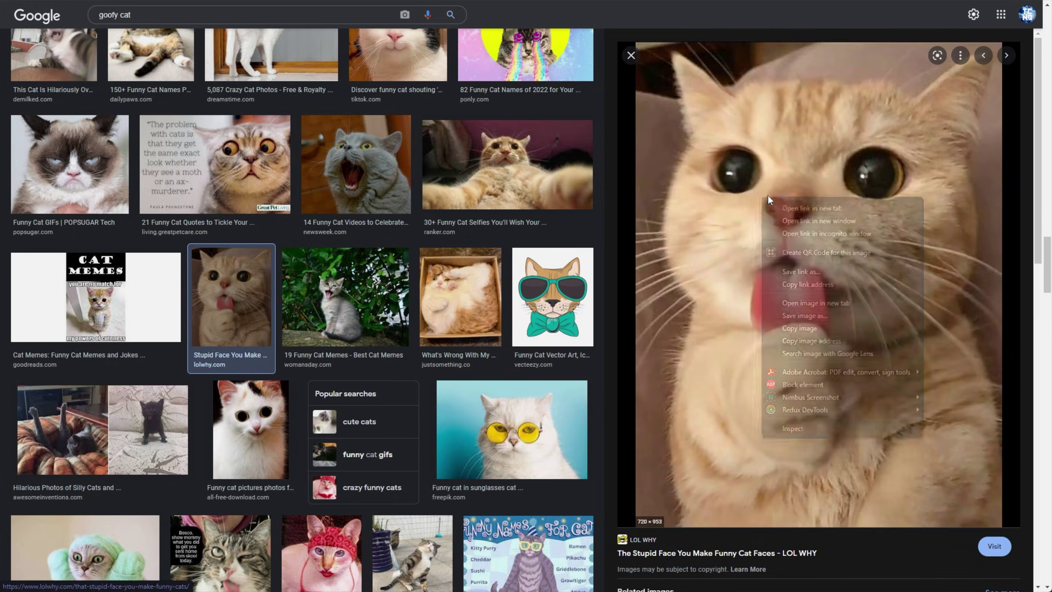
left_click(178, 313)
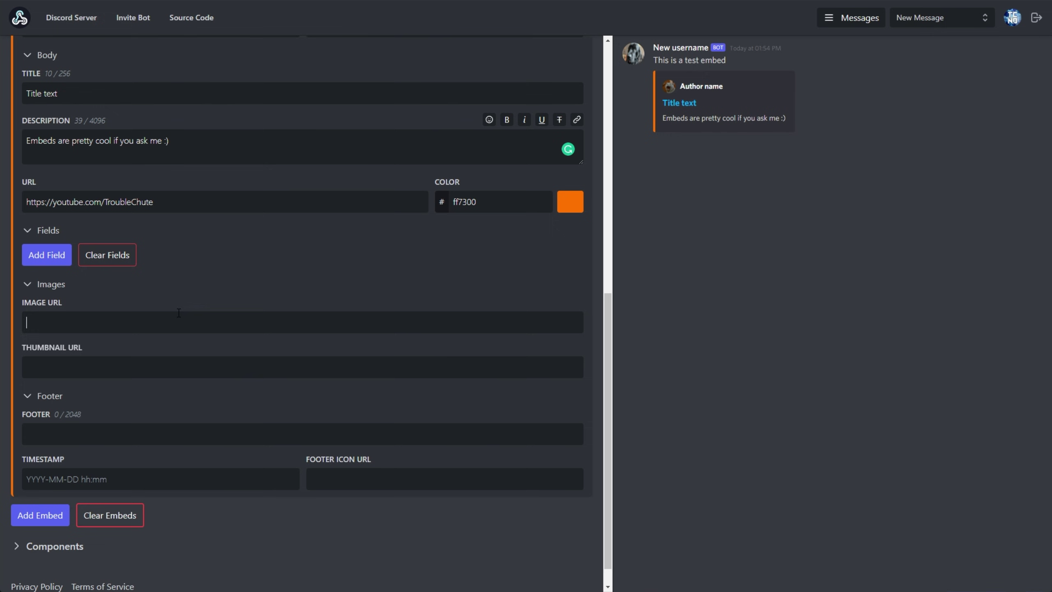
type("https://www.lolwhy.com/wp-content/uploads/2020/12/Funny-Cats-Faces-5.jpg")
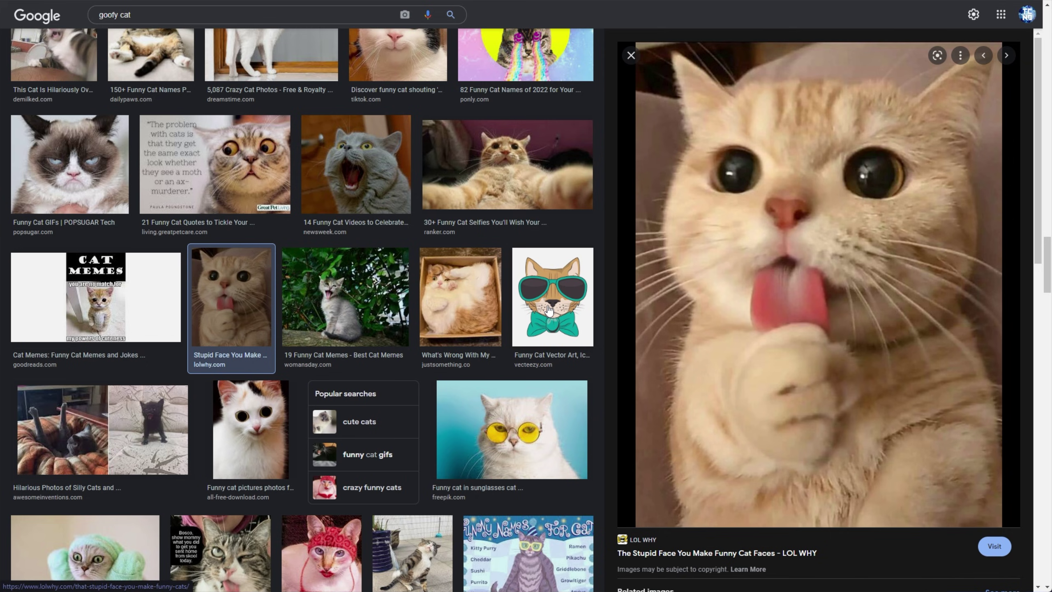
Step: Add the sunglasses cat's image address as the thumbnail and verify both image URLs
scroll(508, 358, "down", 2)
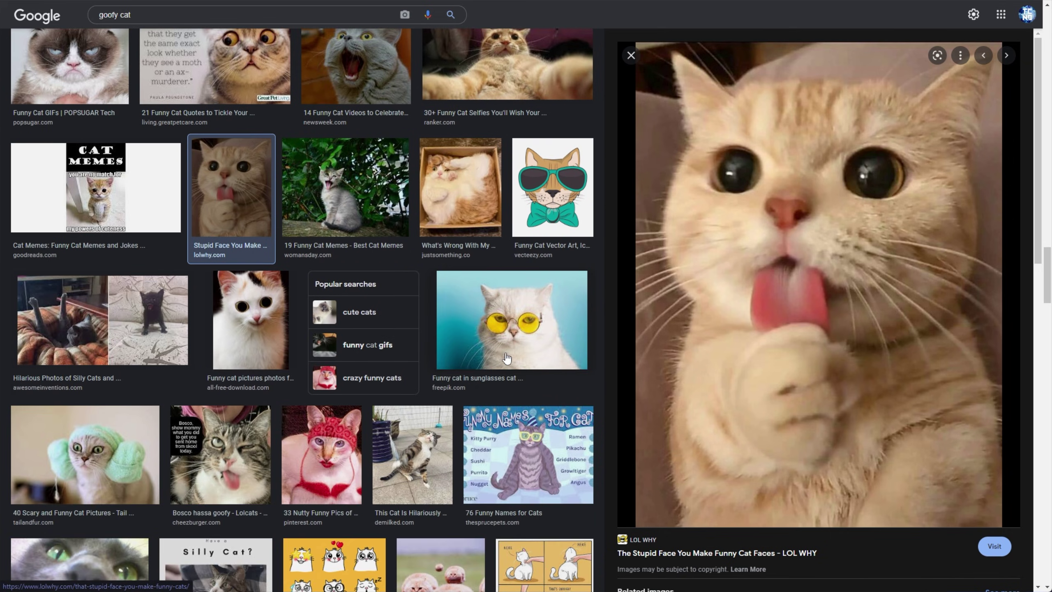
left_click(429, 329)
right_click(822, 174)
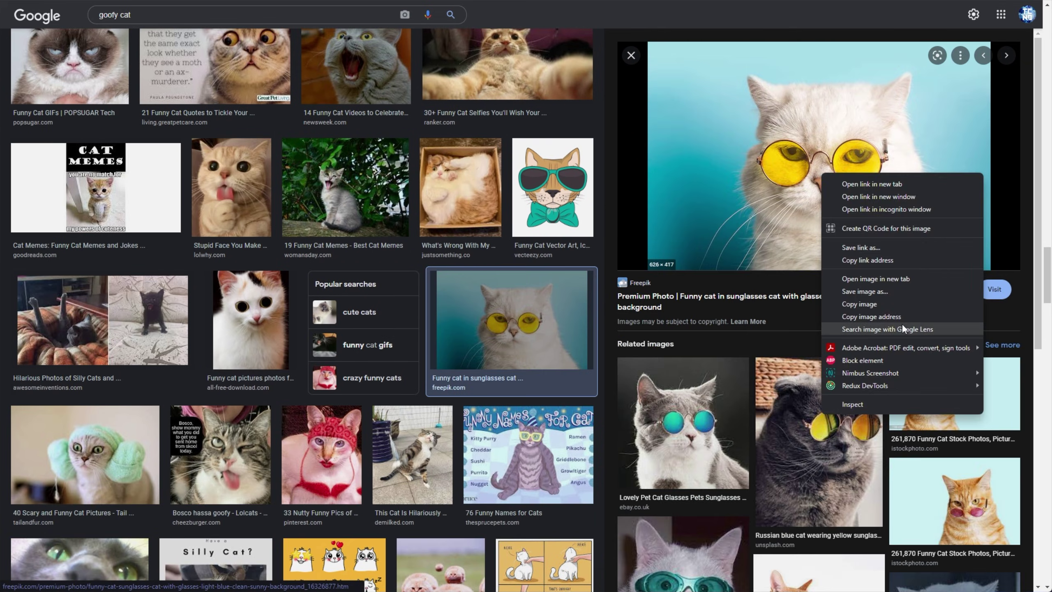
left_click(872, 316)
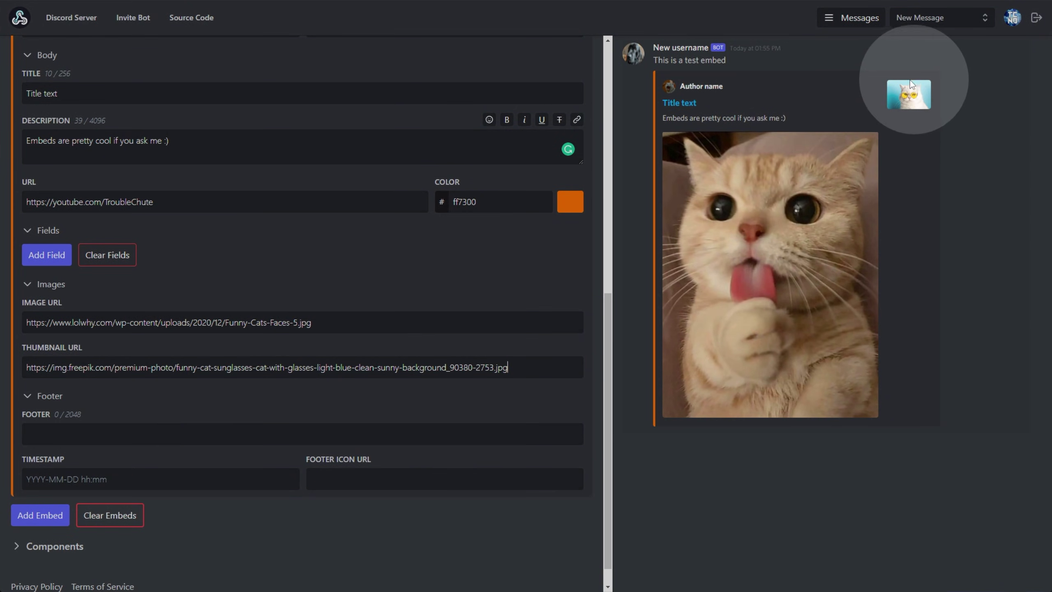
left_click_drag(414, 323, 424, 292)
key("BackSpace")
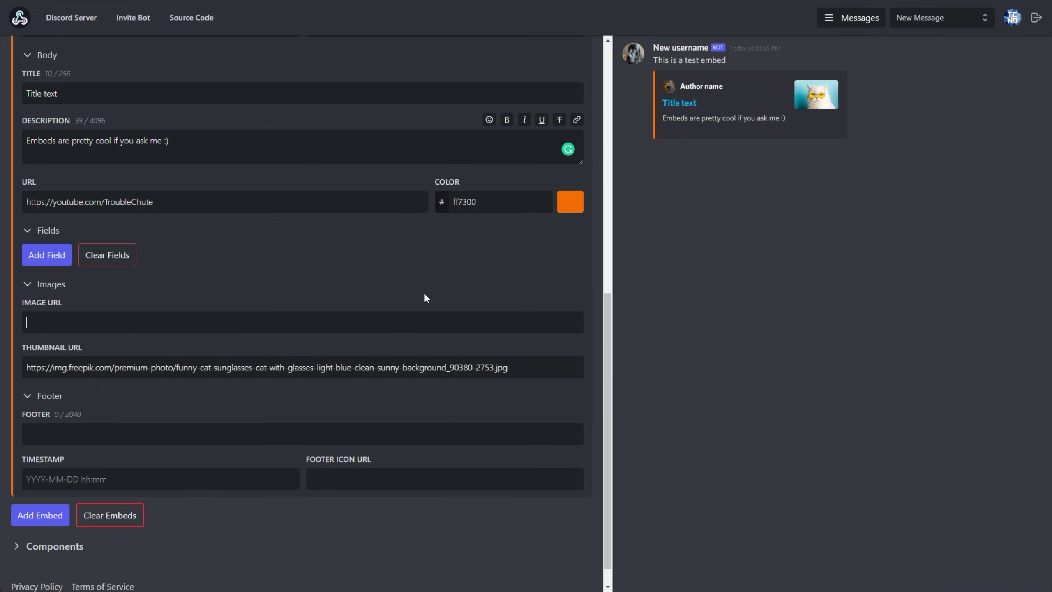
key("ctrl+z")
triple_click(486, 366)
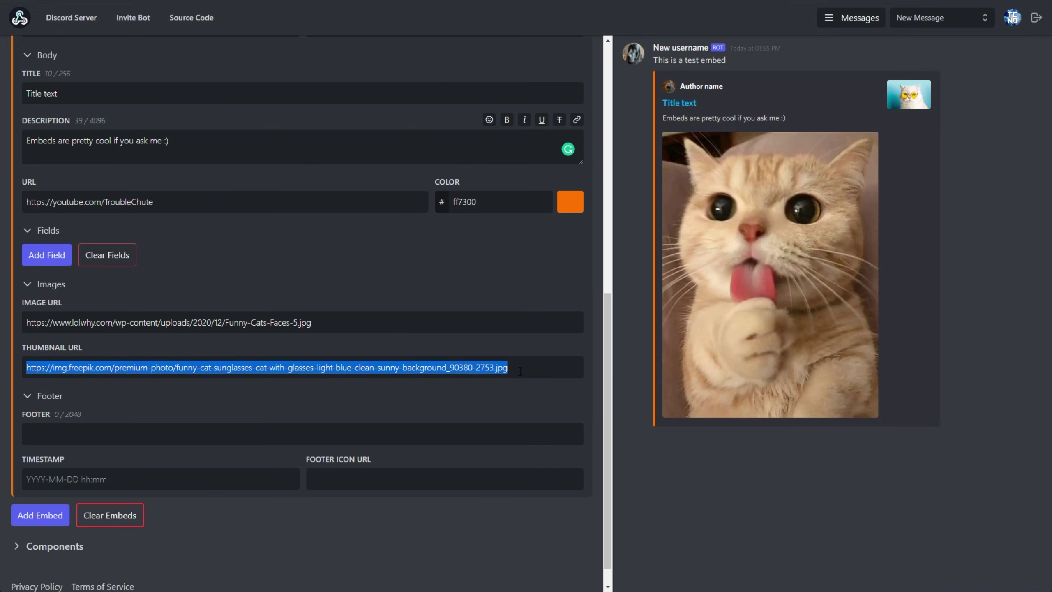
left_click(470, 391)
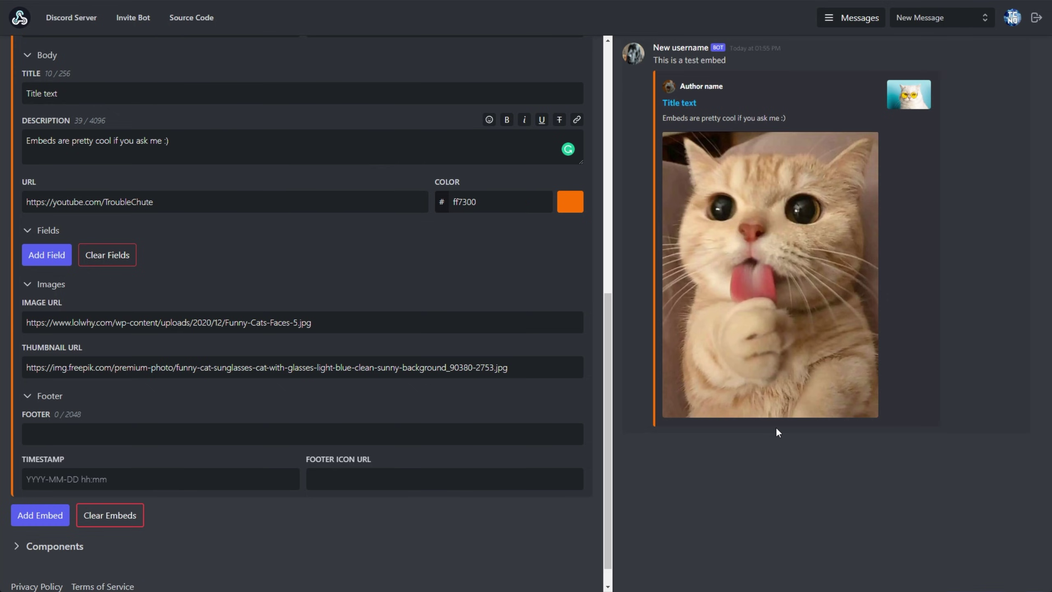
type("This is some ")
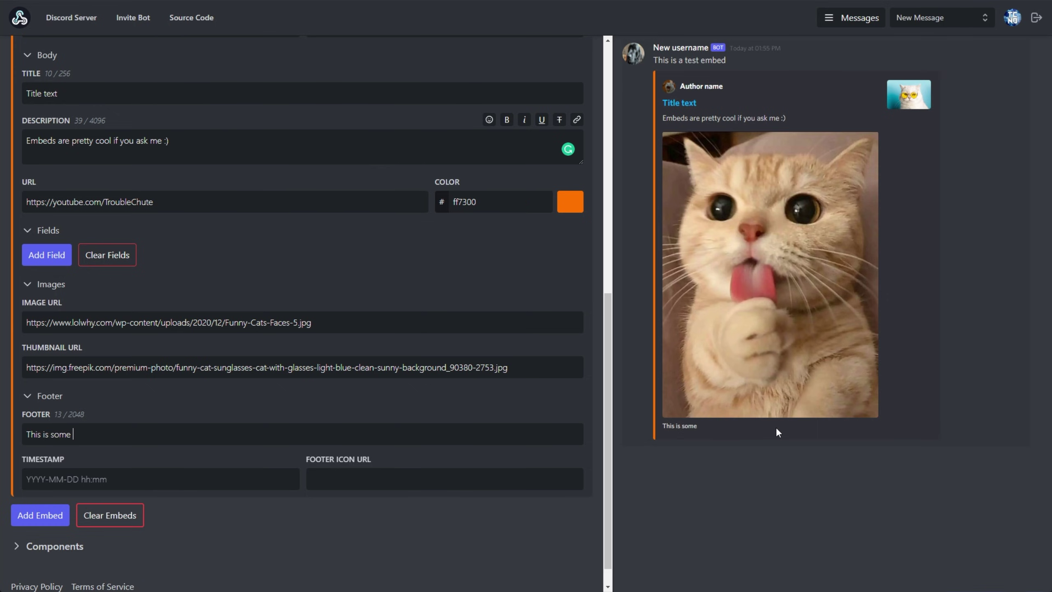
type("sample footer text")
key("ctrl+v")
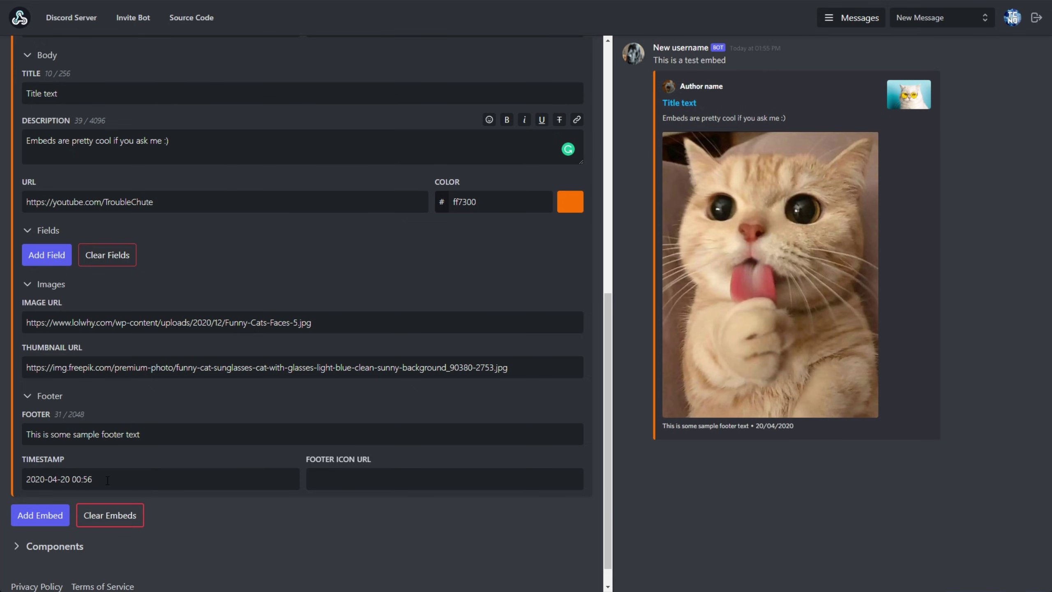
left_click_drag(191, 479, 20, 493)
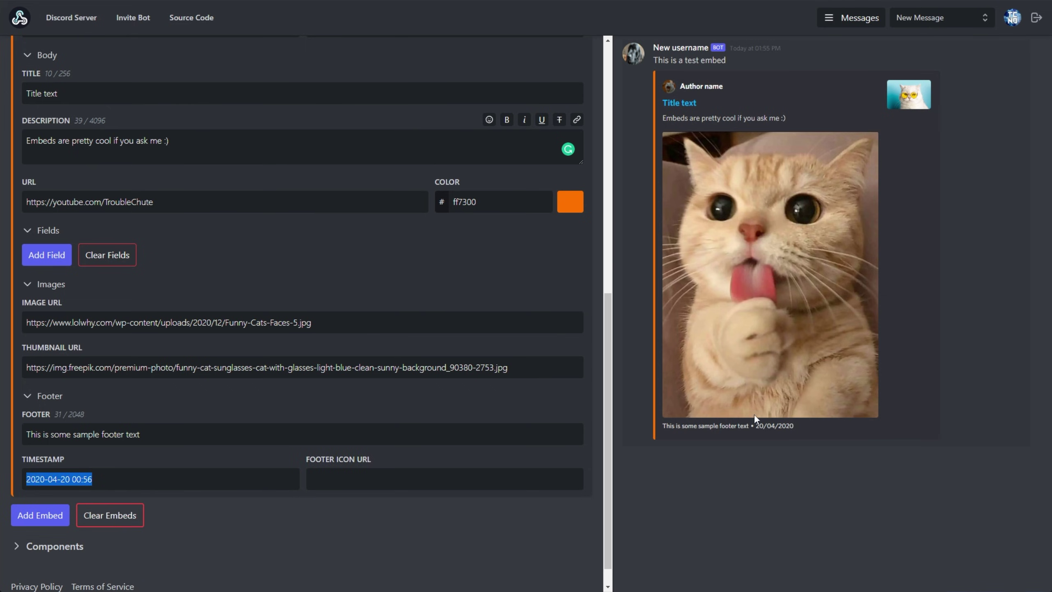
left_click_drag(803, 426, 758, 424)
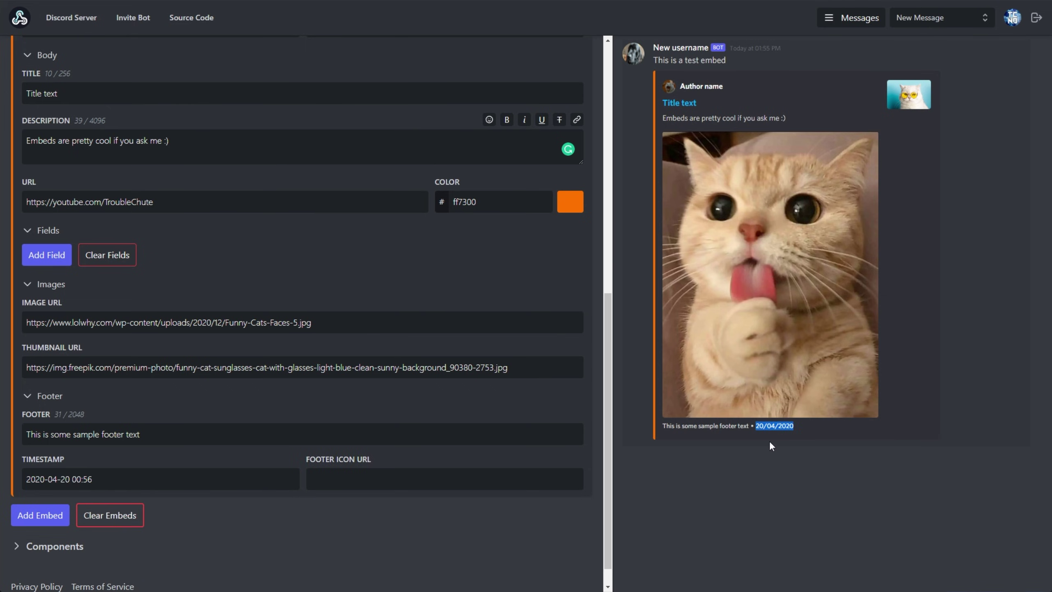
left_click_drag(167, 472, 69, 484)
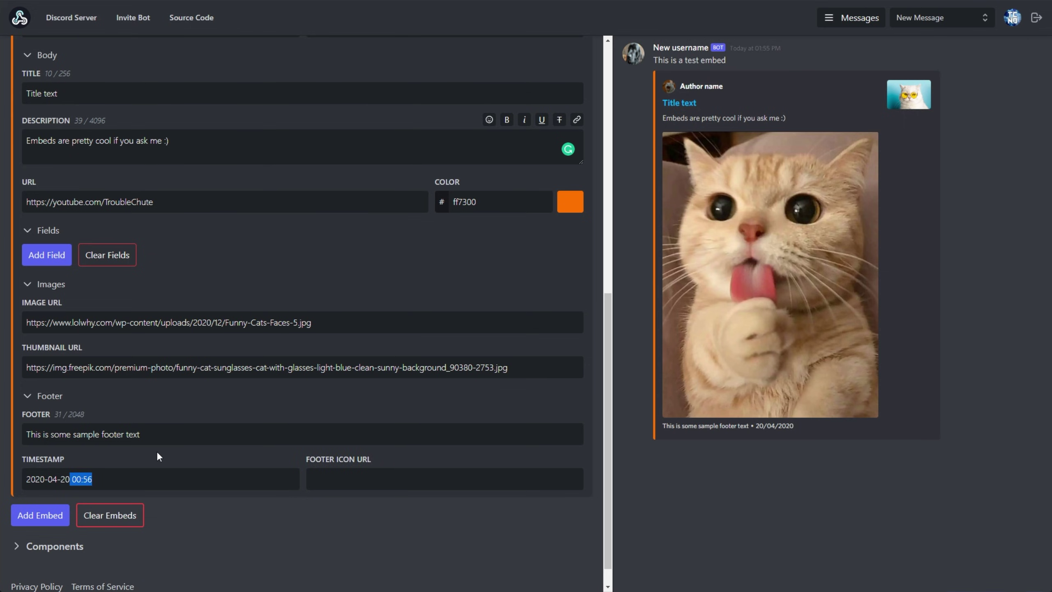
left_click(340, 473)
key("ctrl+v")
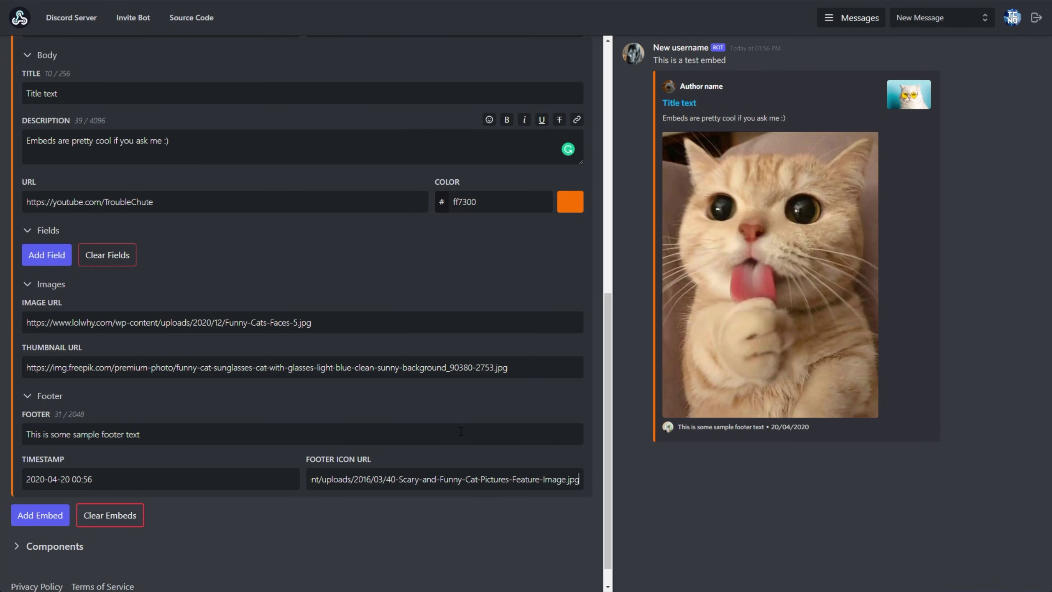
Step: Collapse the Images, Footer, Body and Author sections and add Field 1
left_click(42, 286)
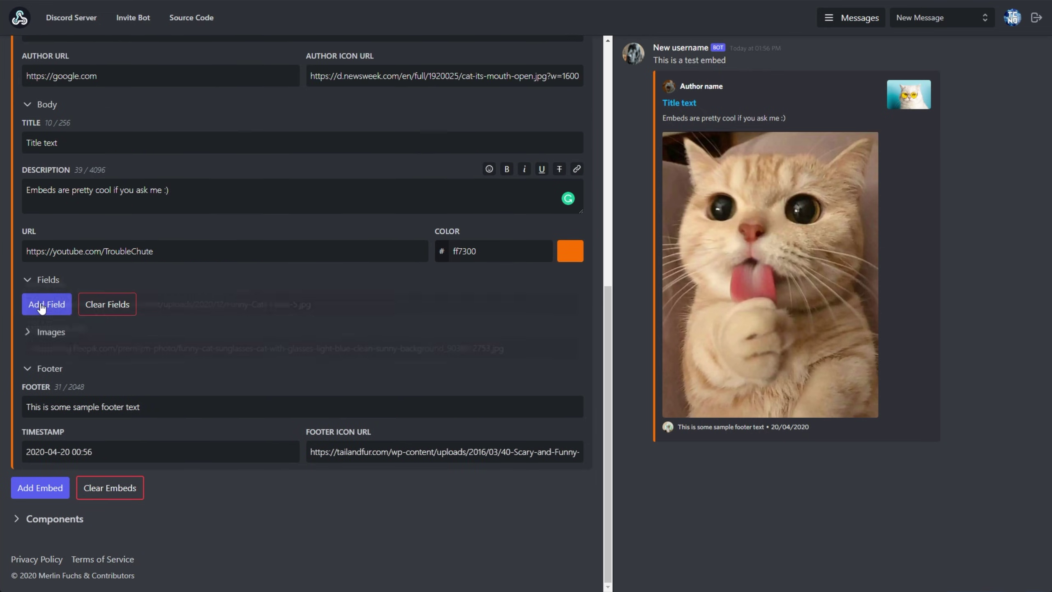
left_click(43, 367)
left_click(45, 204)
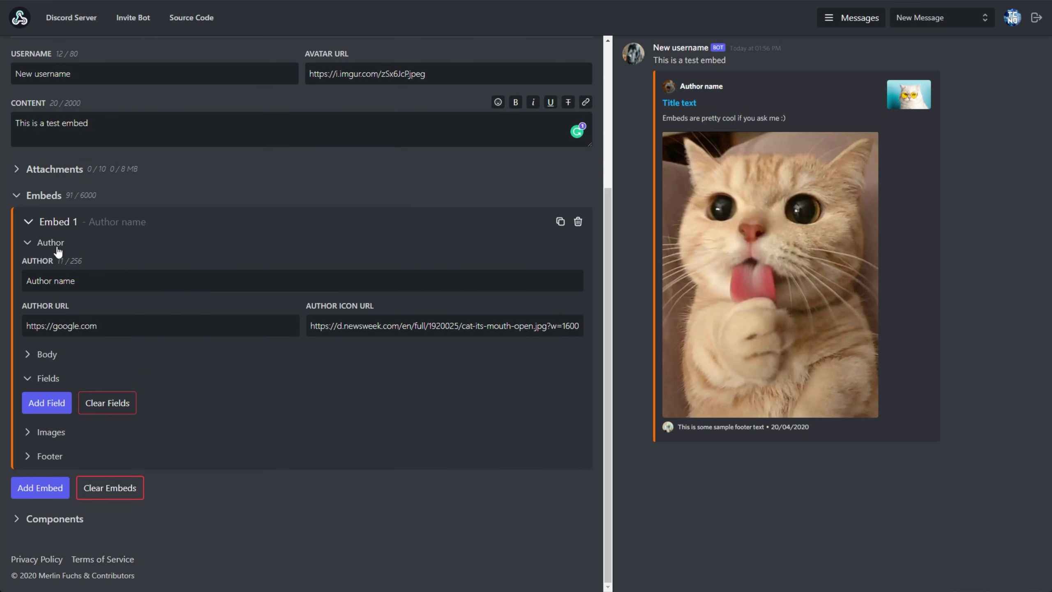
left_click(47, 246)
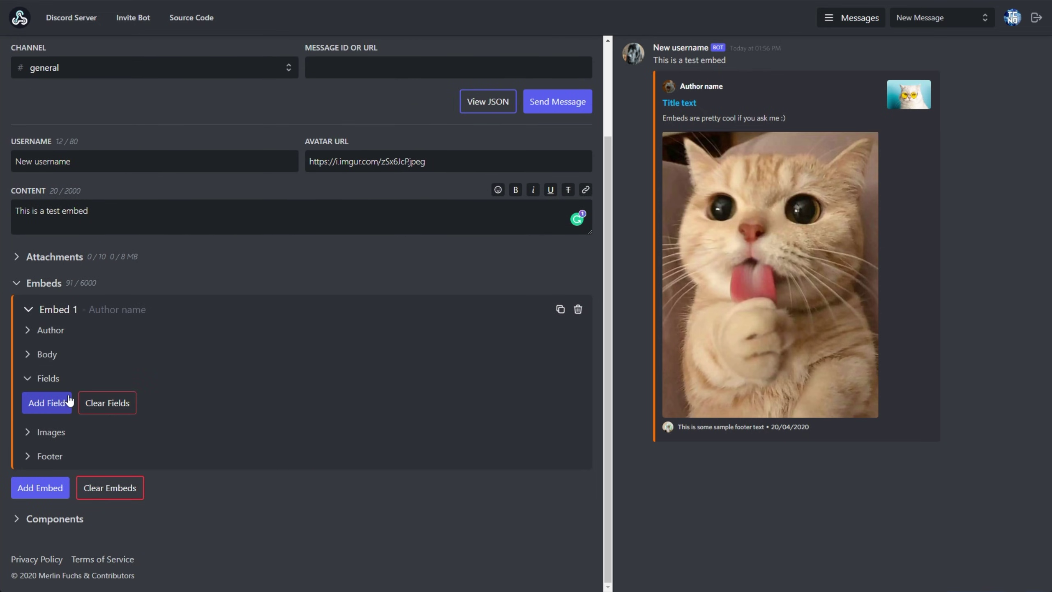
left_click(47, 402)
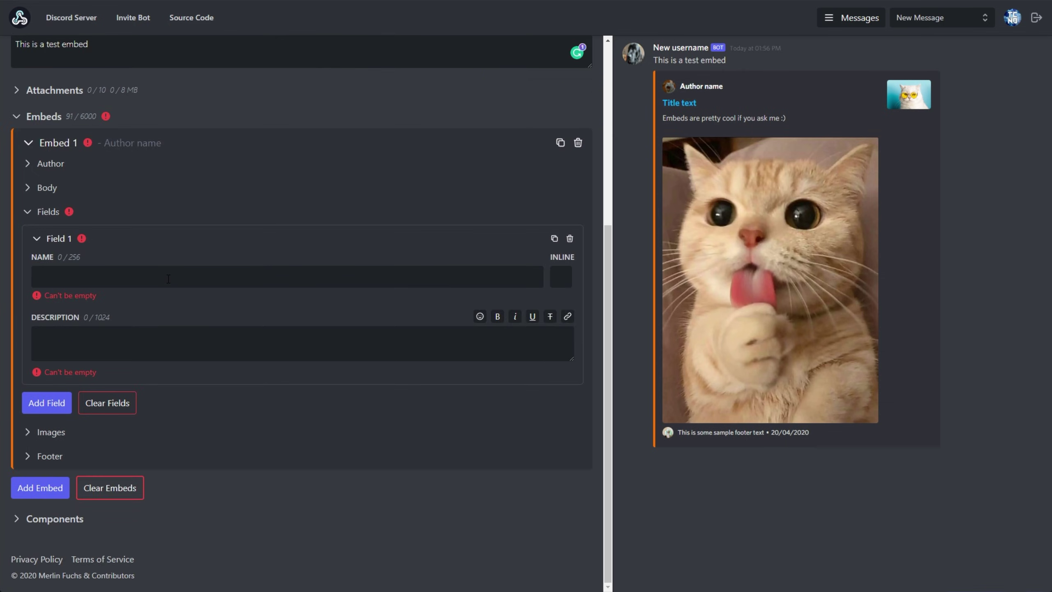
Step: Name Field 1 'Test field' and fill in its description
left_click(168, 278)
type("Test ")
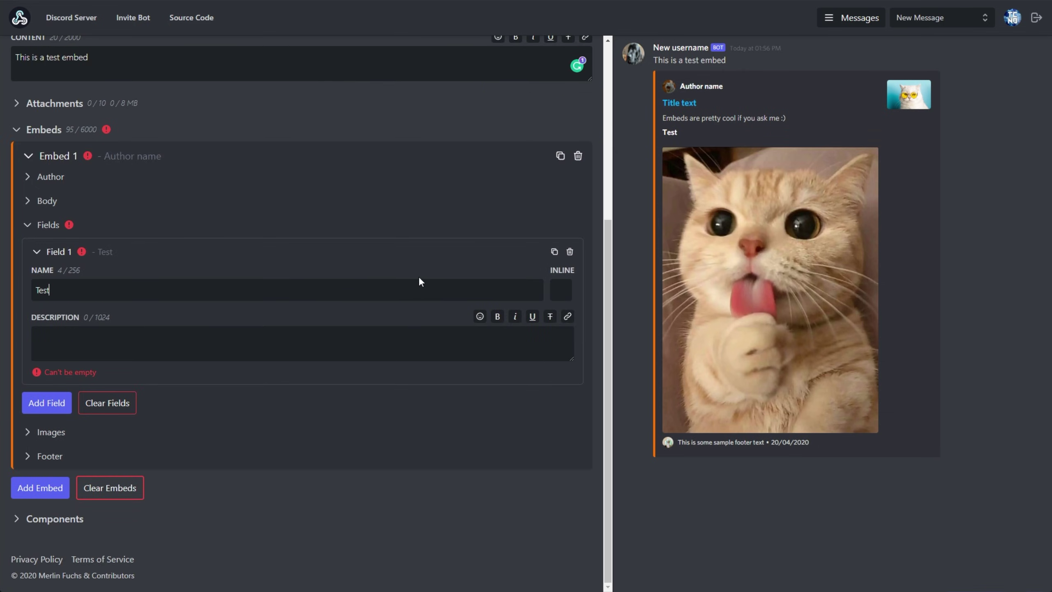
type("field")
left_click(105, 342)
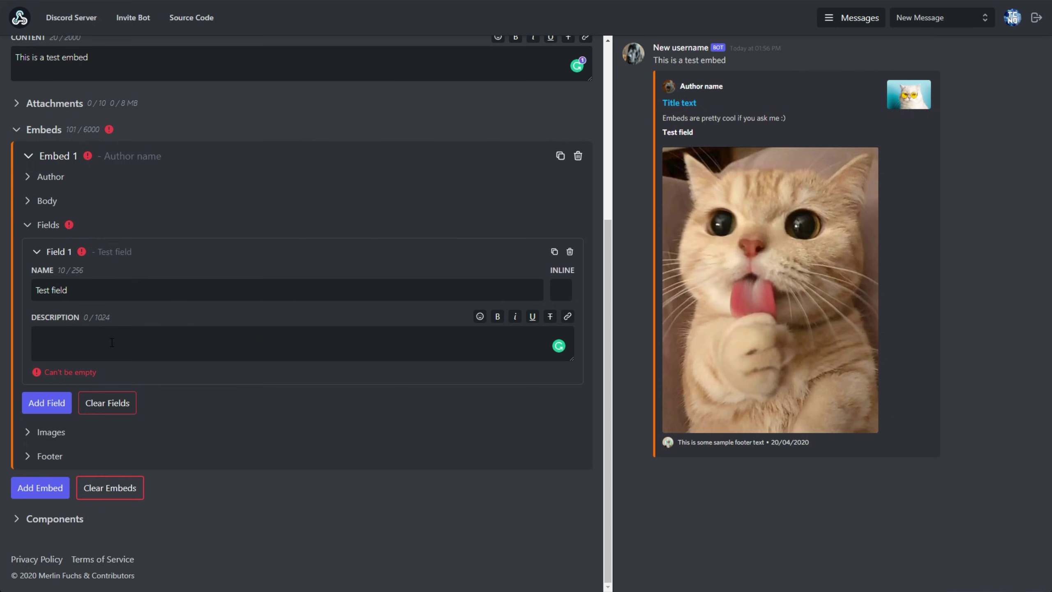
key("ctrl+v")
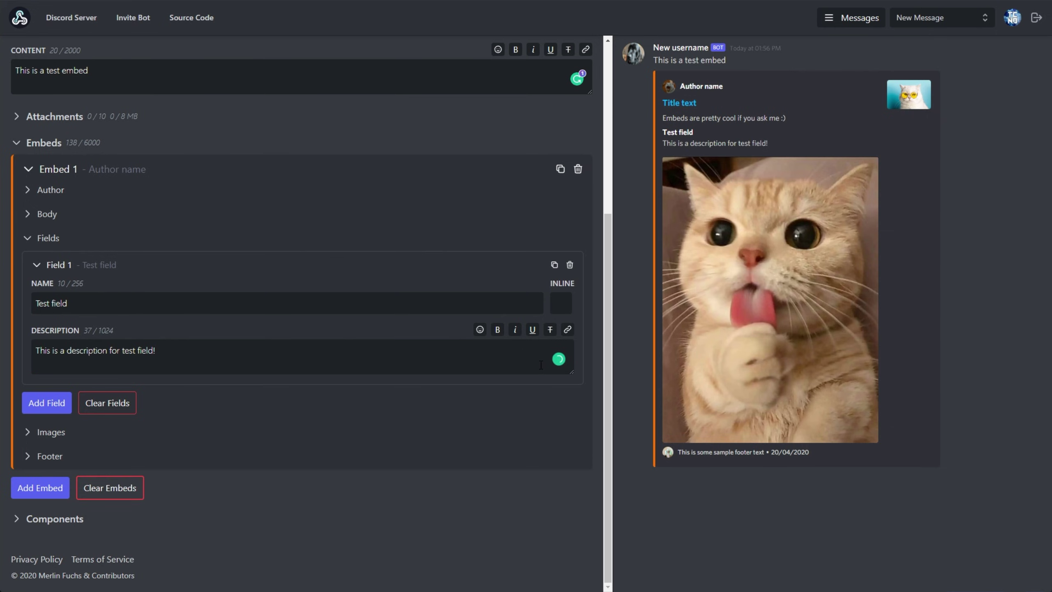
key("ctrl+a")
key("Right")
left_click(137, 384)
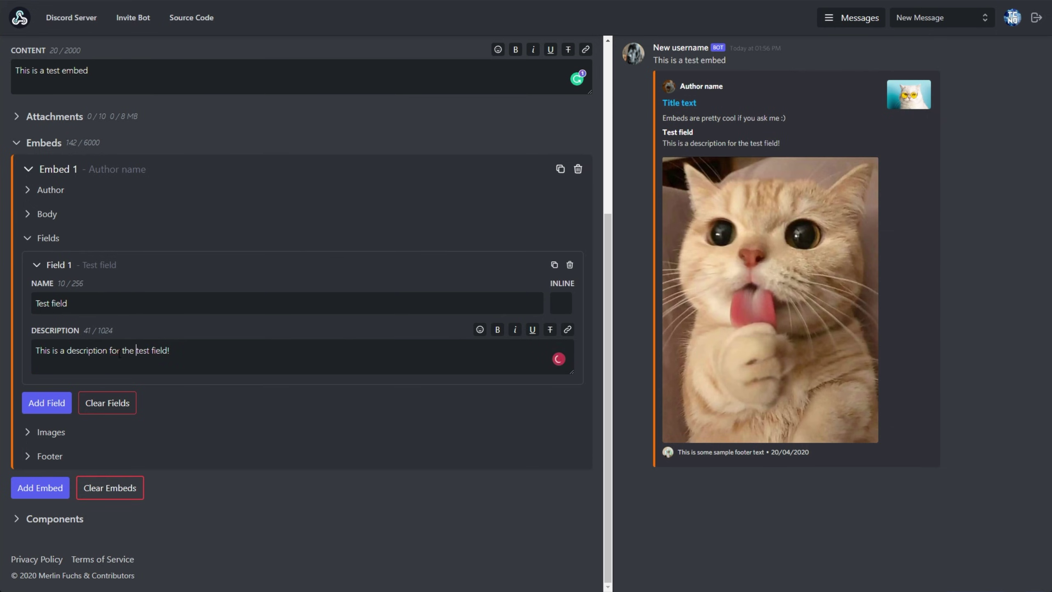
Step: Add 'Field 2' with a description, make both fields inline, and add a third field
left_click(42, 405)
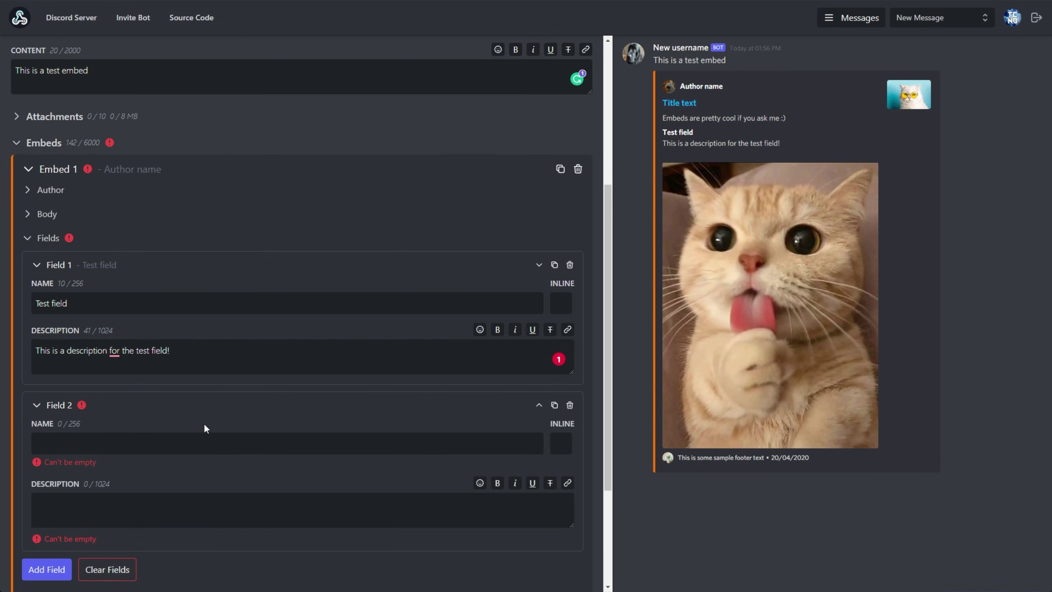
type("Field 2")
left_click(164, 504)
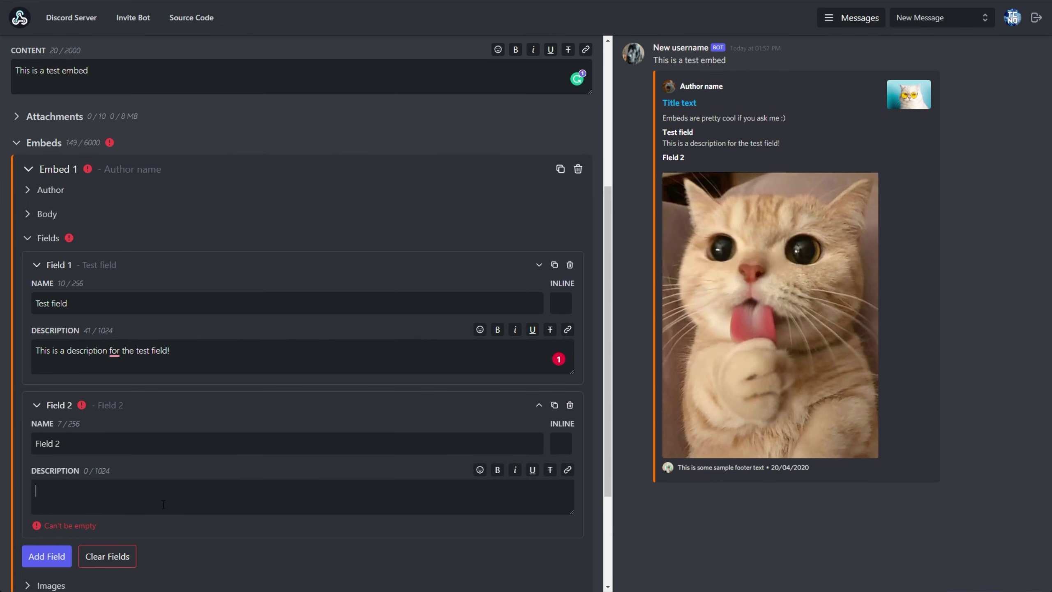
key("ctrl+v")
left_click(562, 305)
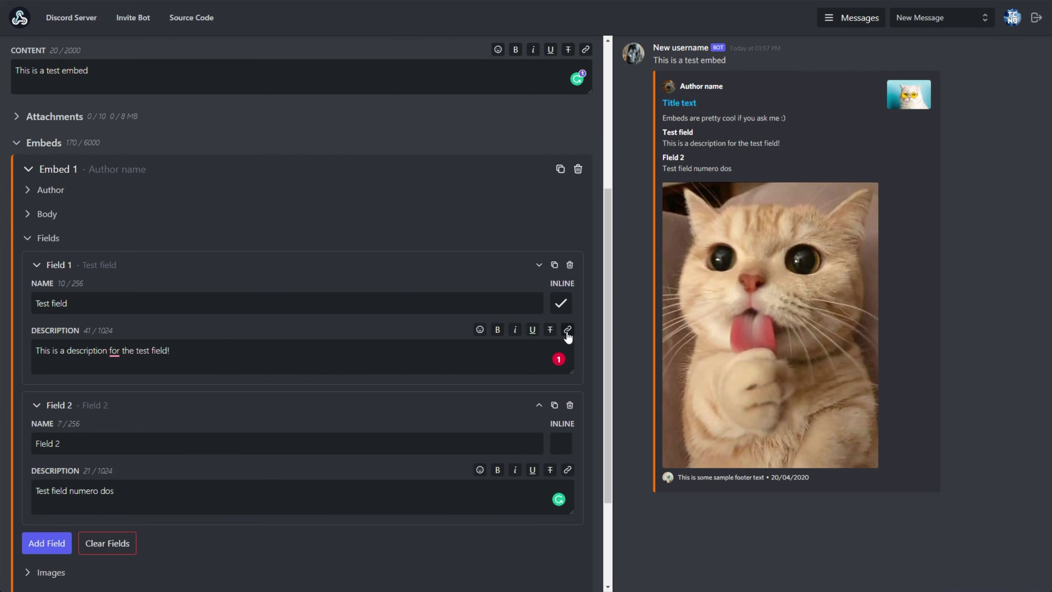
left_click(563, 443)
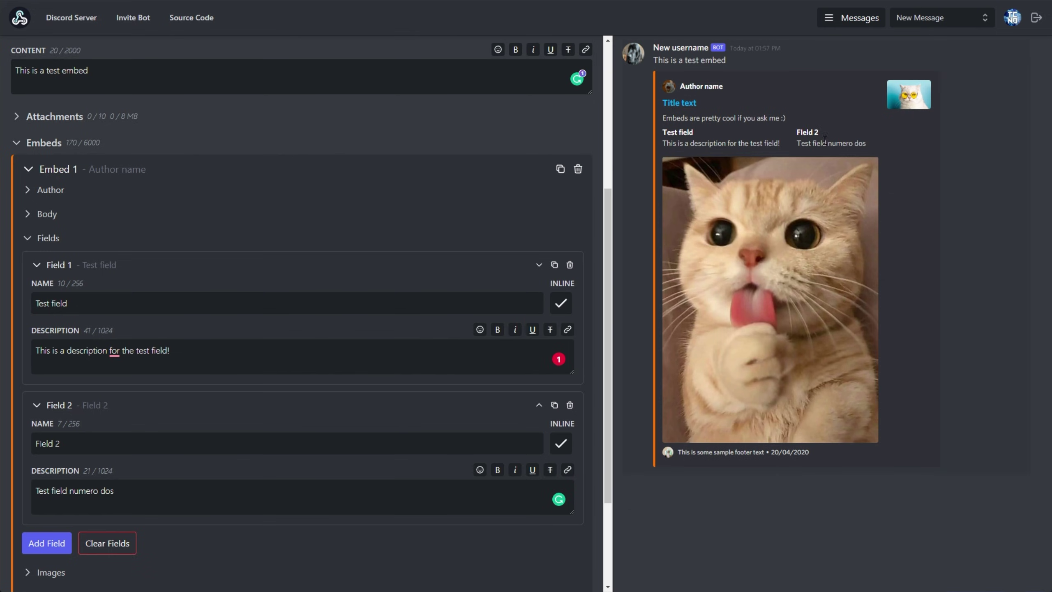
left_click(69, 539)
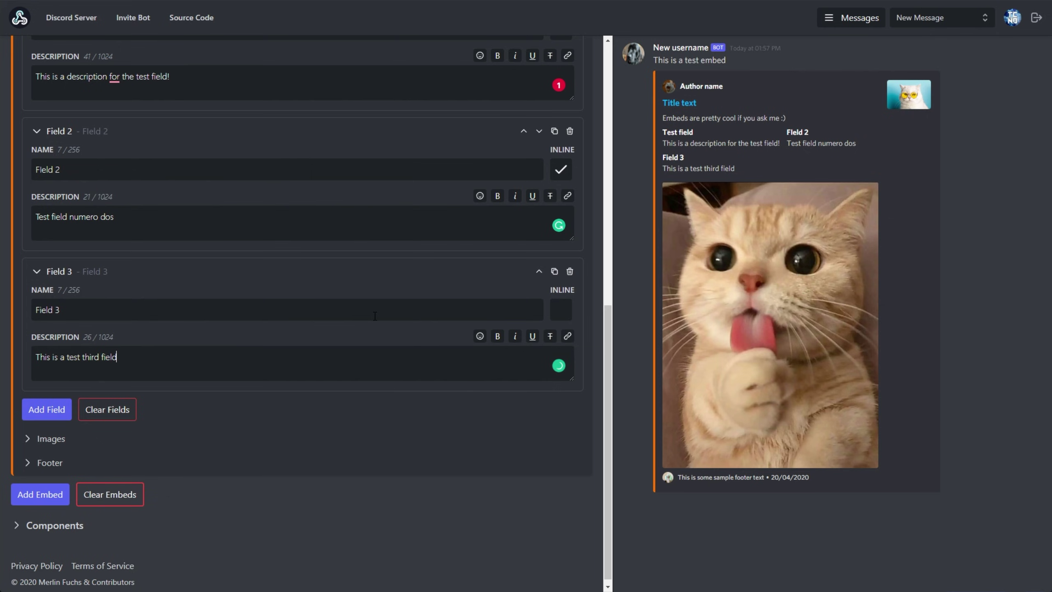
scroll(523, 351, "up", 1)
Step: Toggle the inline boxes so Field 2 and Field 3 are inline and Test field is not
left_click(561, 364)
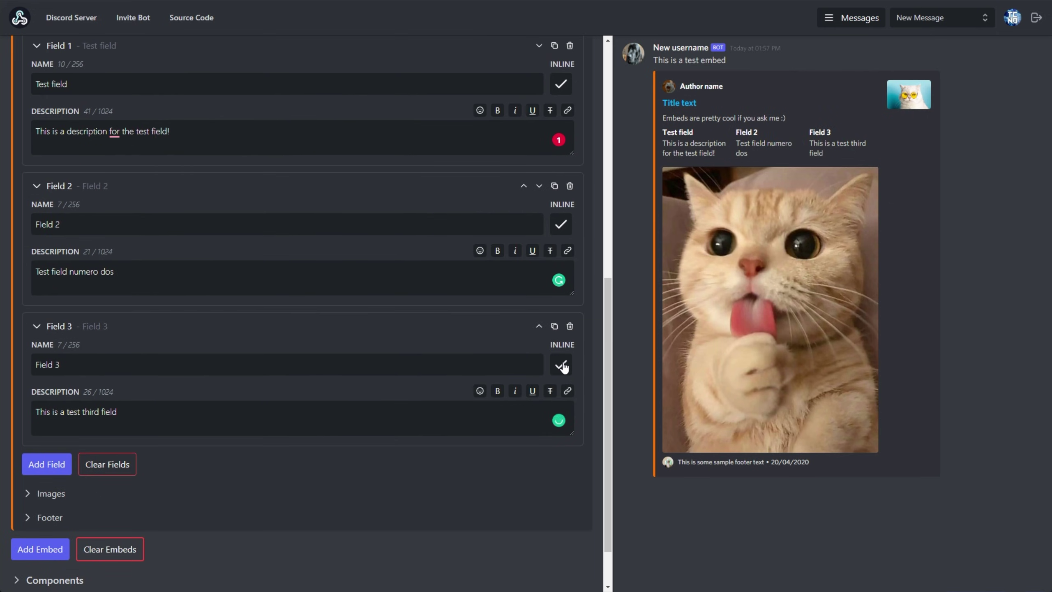
left_click(563, 366)
scroll(556, 290, "up", 1)
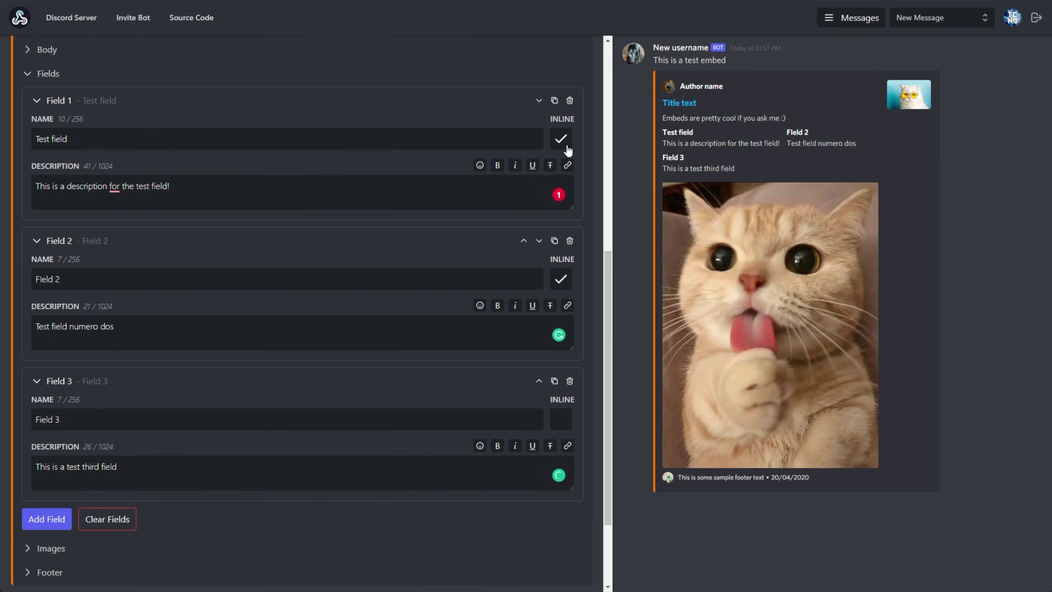
left_click(569, 282)
left_click(562, 427)
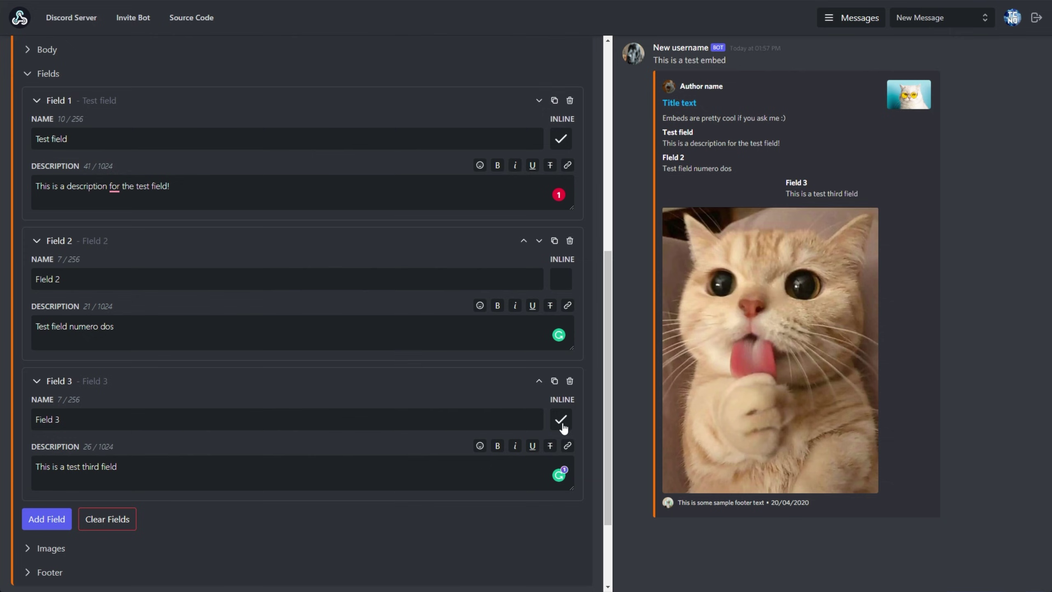
left_click(561, 278)
left_click(561, 138)
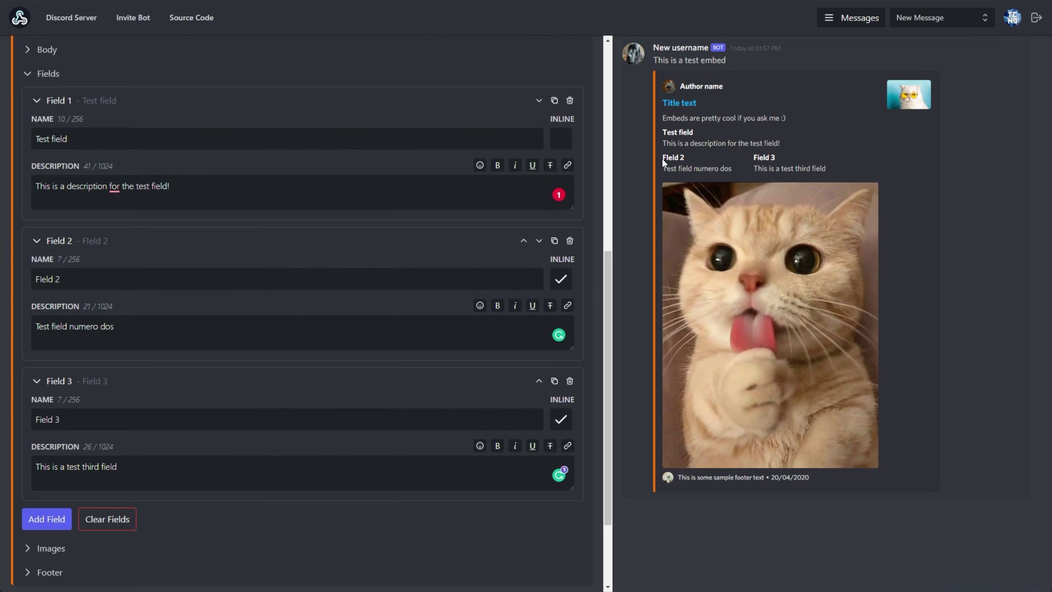
left_click_drag(663, 162, 723, 179)
left_click(633, 179)
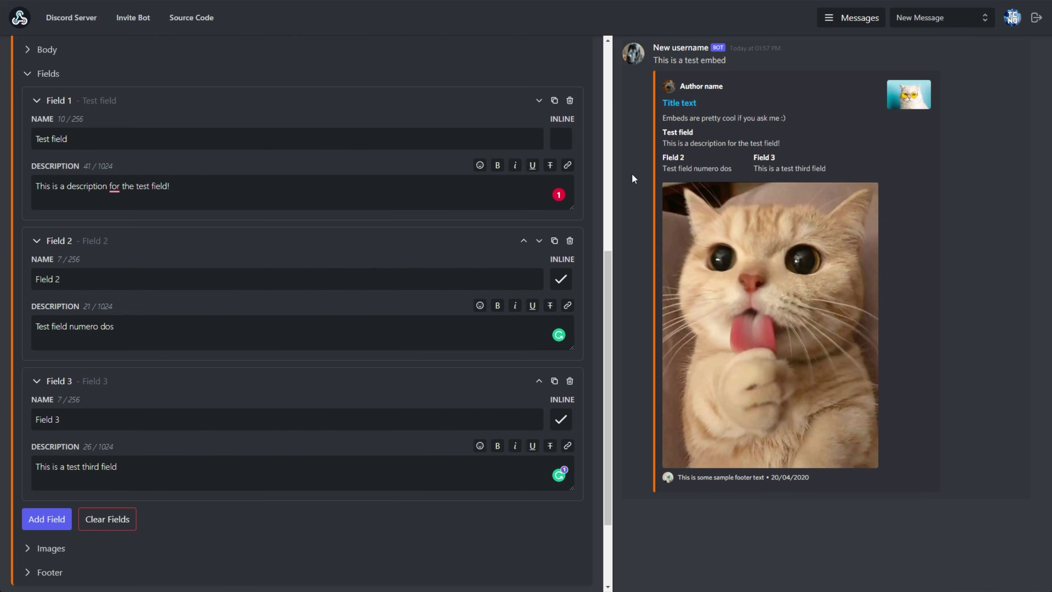
left_click(567, 141)
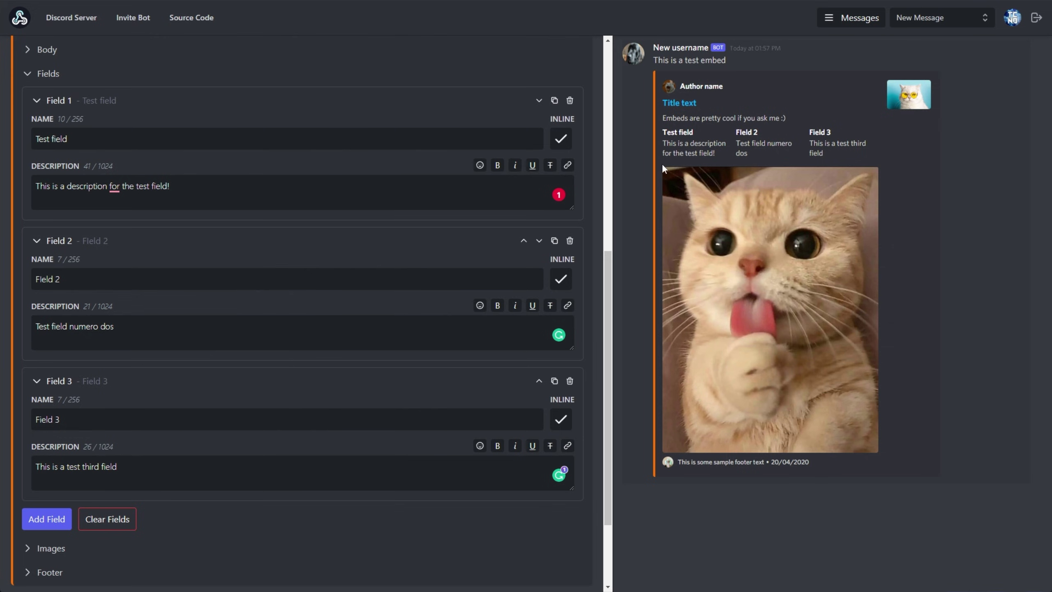
left_click(561, 139)
Step: Check Test field sits above Field 2 and Field 3 in the preview, then collapse Fields
left_click_drag(664, 132, 693, 132)
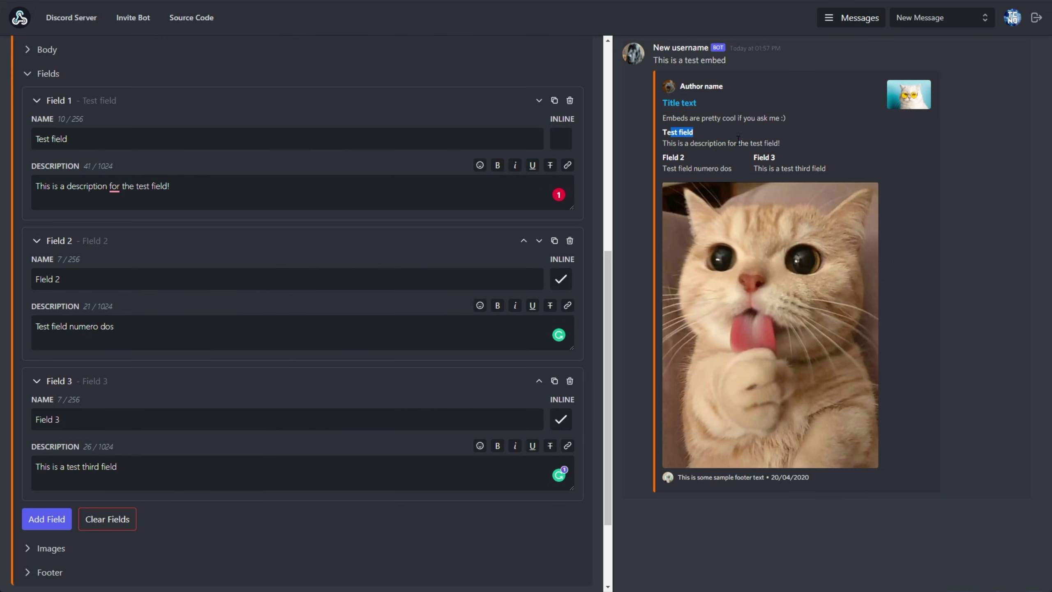
left_click(700, 157)
triple_click(675, 157)
left_click_drag(752, 157, 827, 168)
left_click(784, 157)
right_click(340, 330)
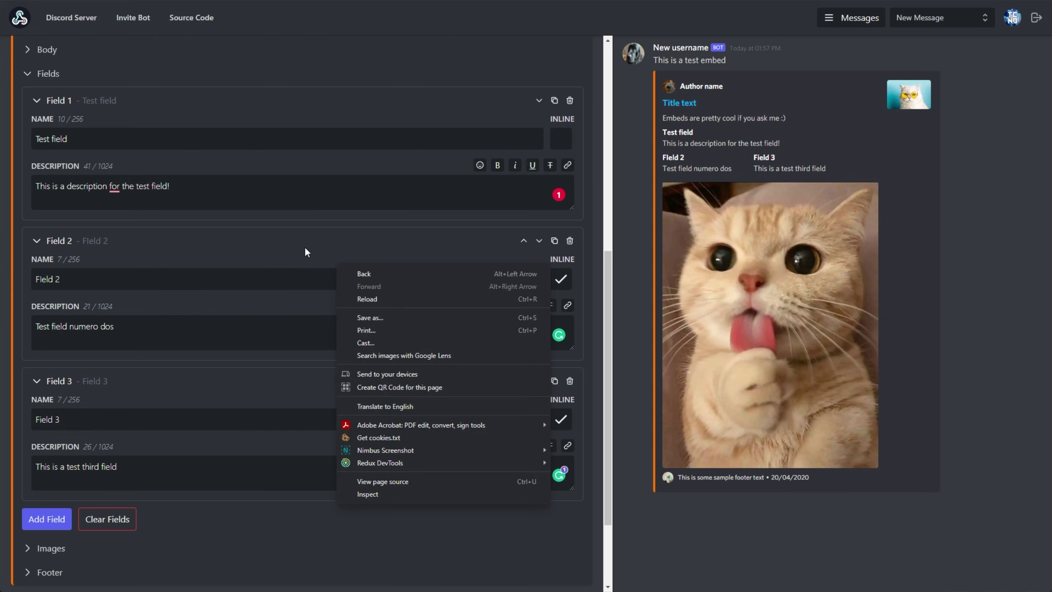
left_click(288, 233)
scroll(288, 232, "down", 3)
scroll(50, 134, "up", 4)
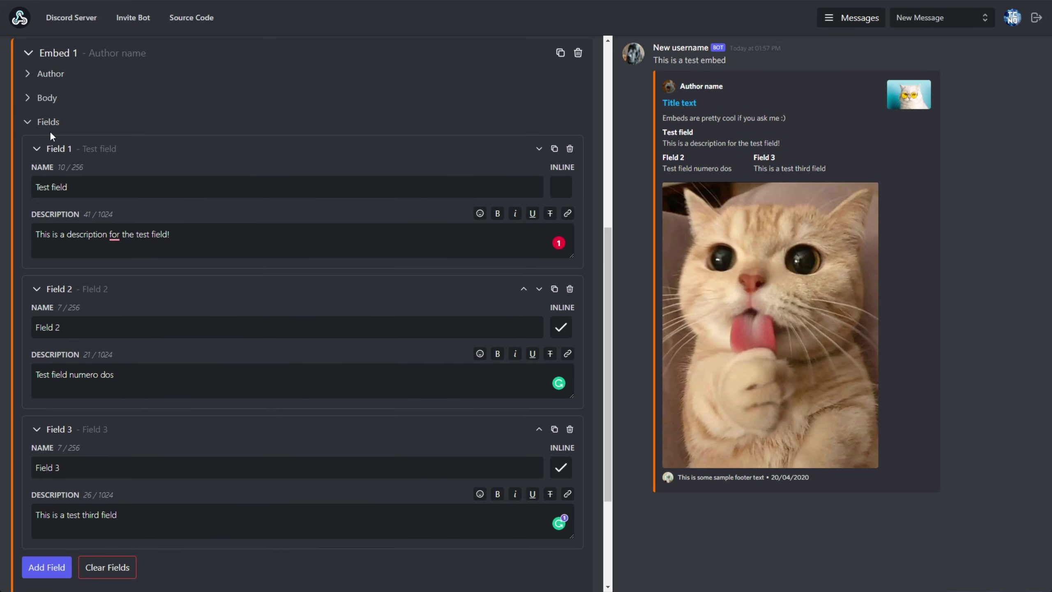
left_click(49, 122)
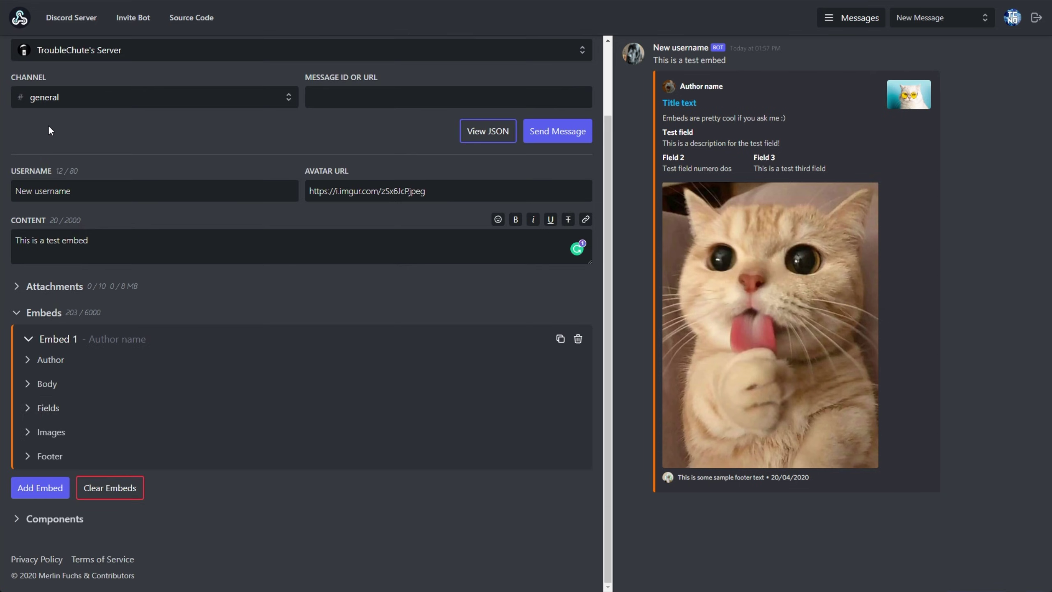
Step: Add a button row with Button 1, trying Green and Red before keeping Direct Link style
left_click(46, 521)
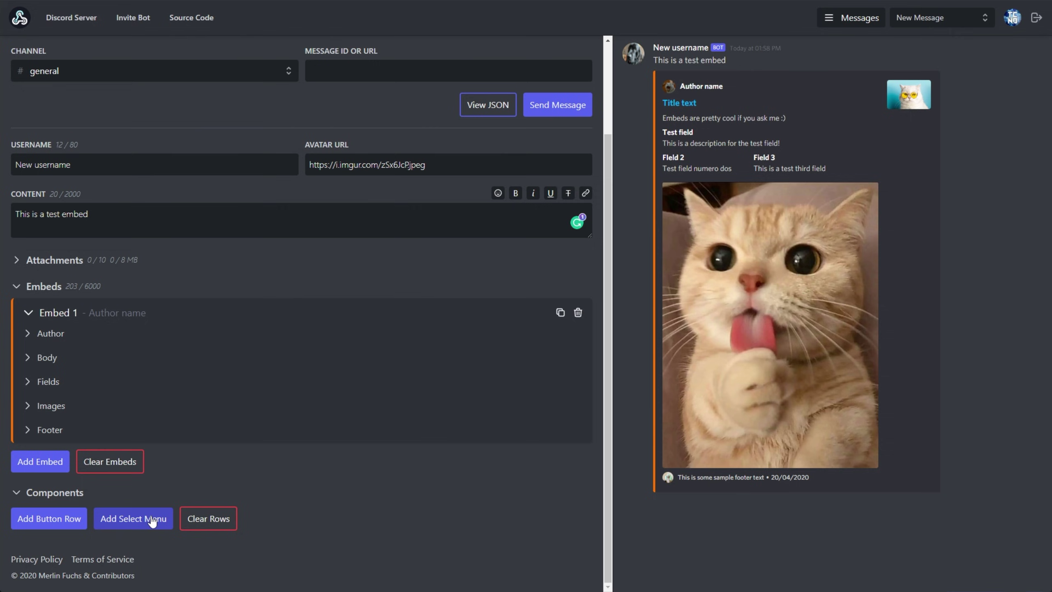
left_click(58, 521)
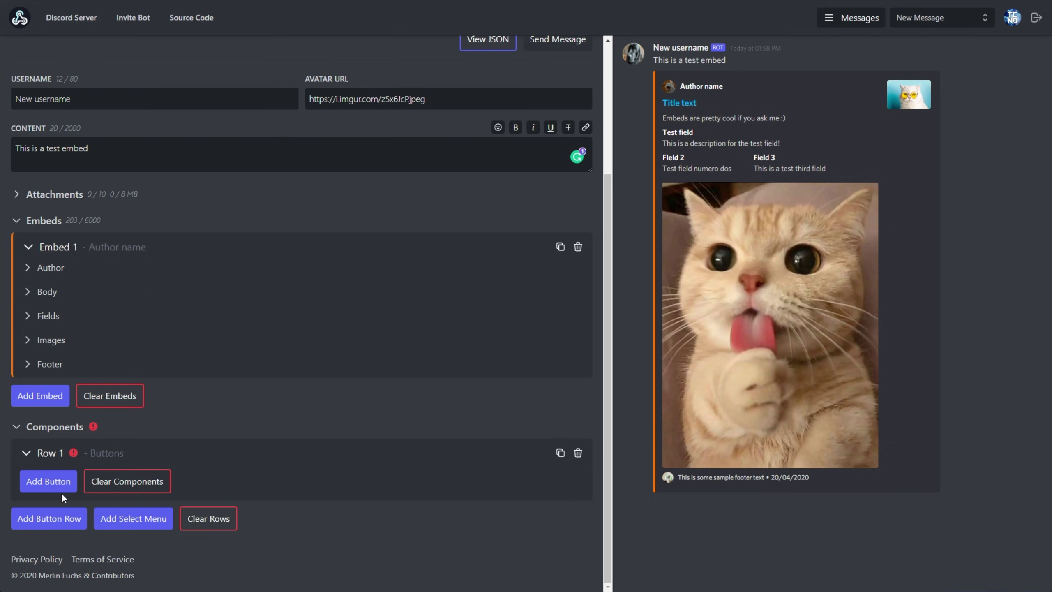
left_click(62, 485)
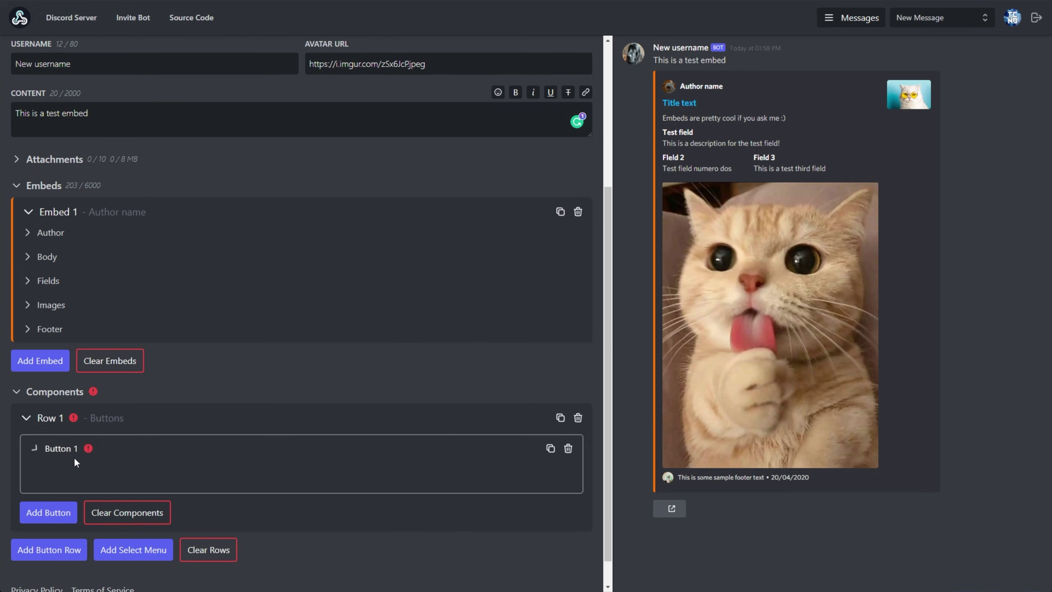
scroll(72, 414, "down", 3)
left_click(66, 373)
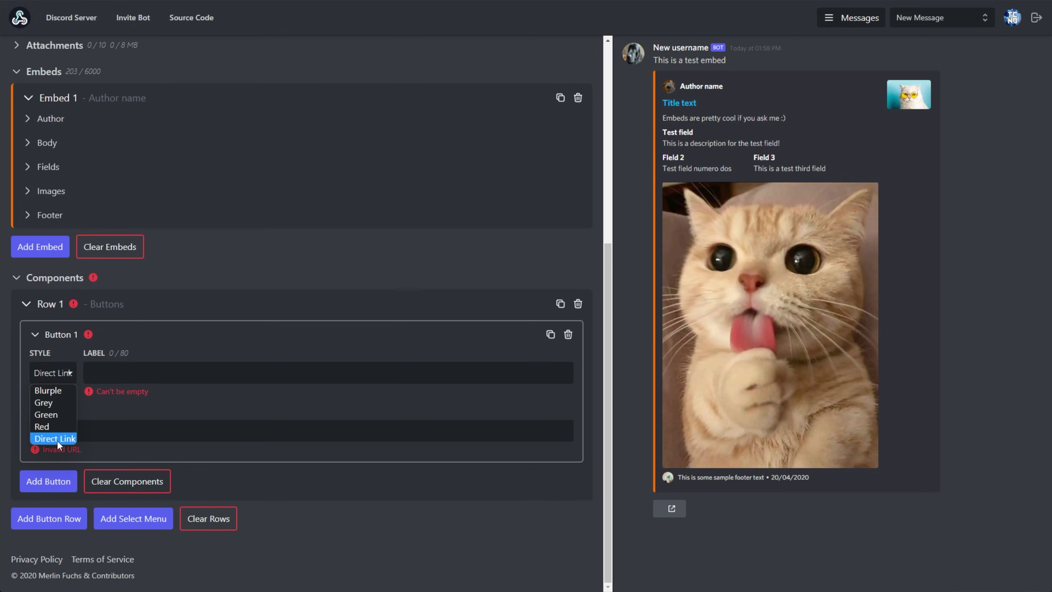
left_click(57, 440)
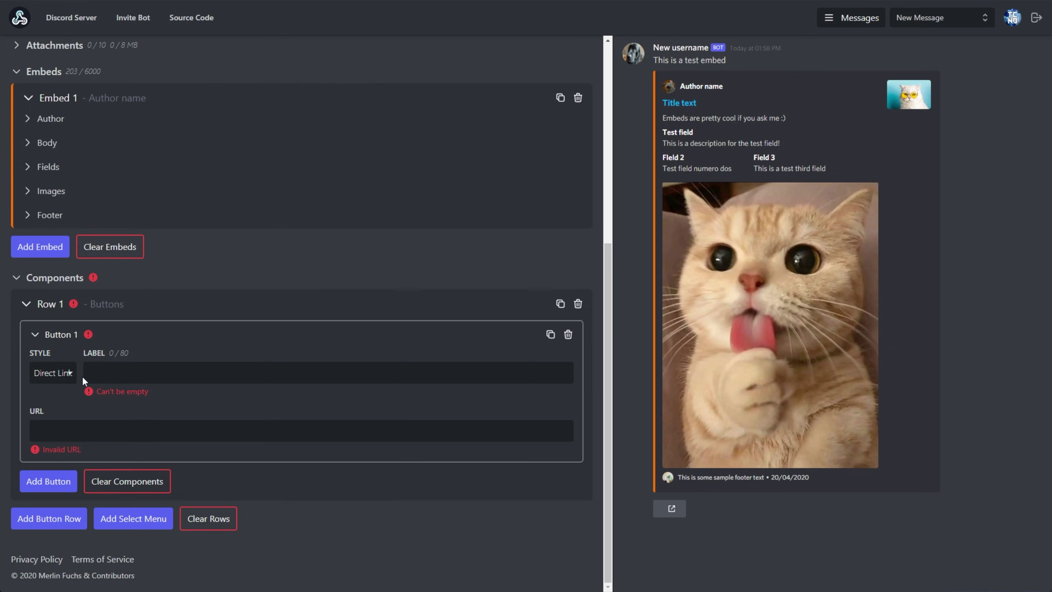
left_click(63, 376)
left_click(62, 414)
left_click(61, 379)
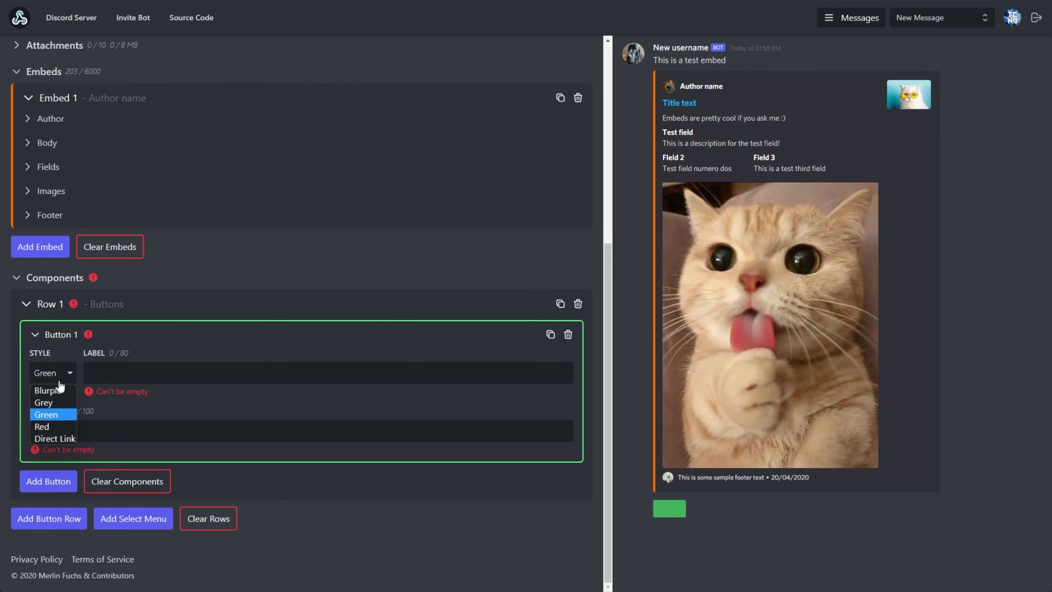
left_click(58, 426)
left_click(54, 373)
left_click(55, 438)
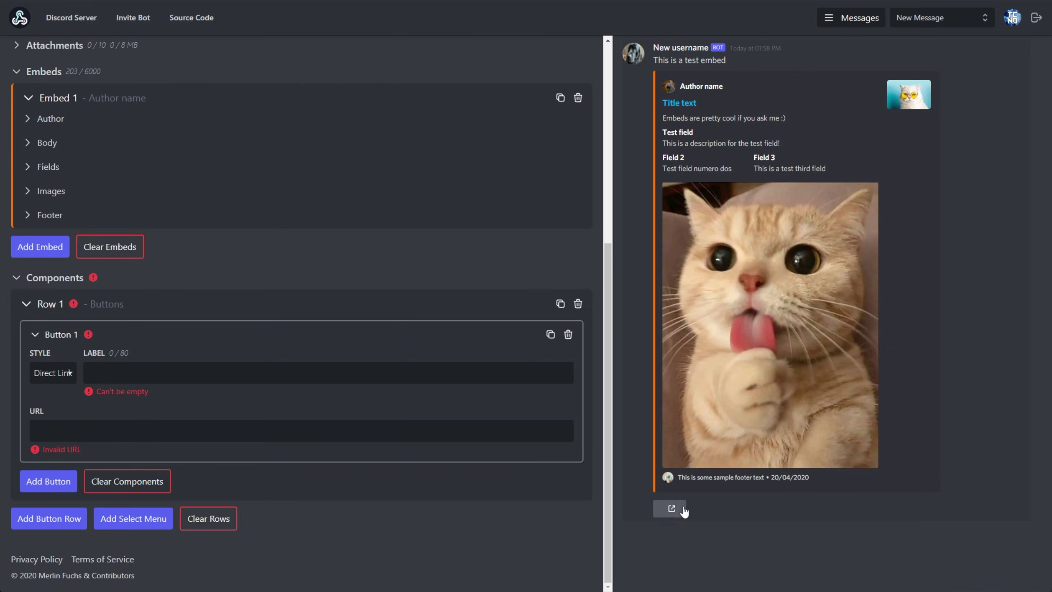
left_click(246, 378)
type("TroubleChute")
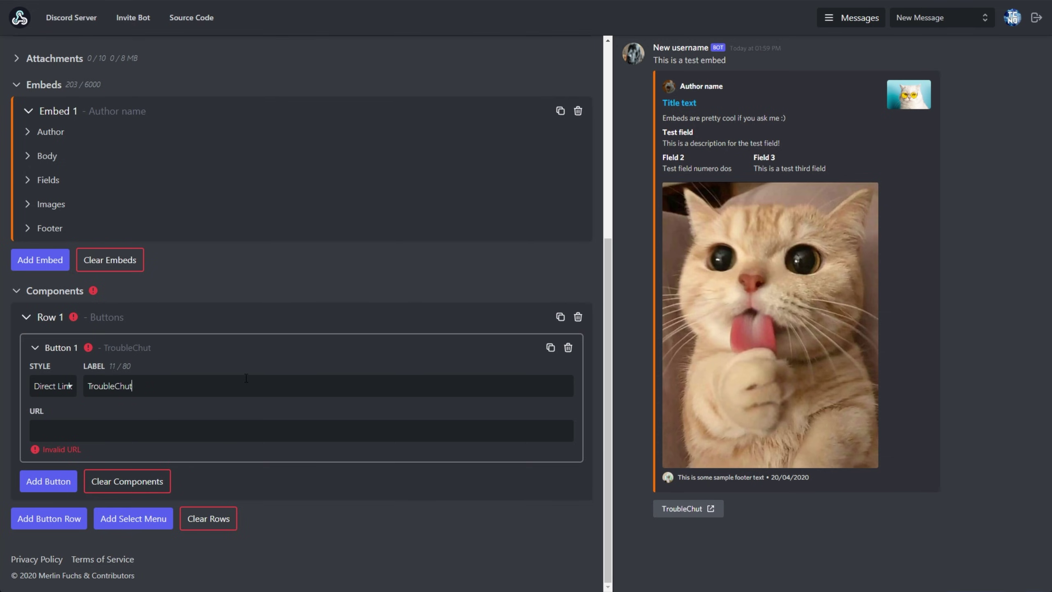
key("Tab")
type("https://youtube.com/TroubleChute")
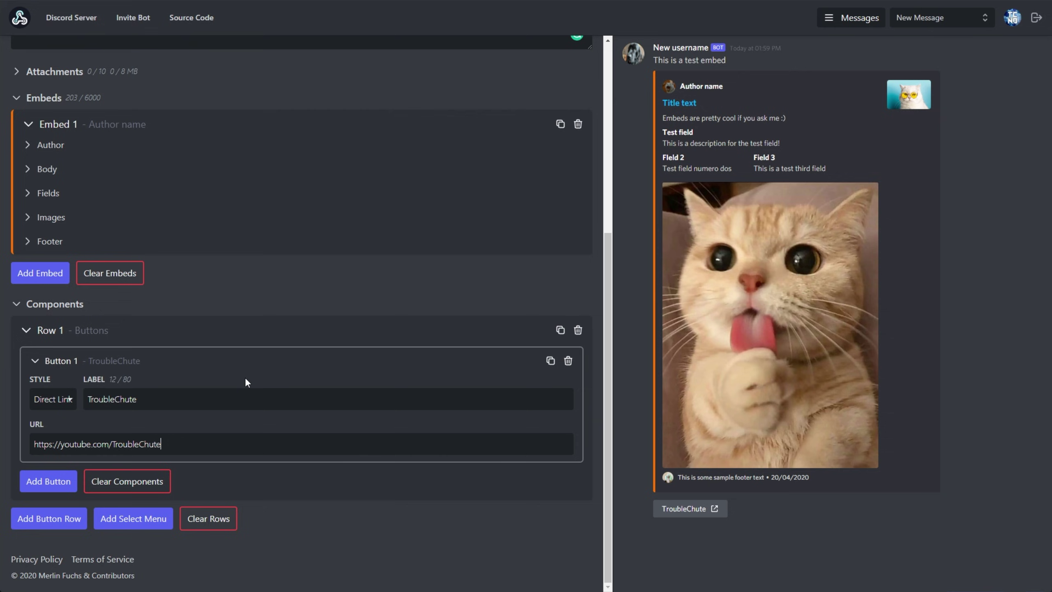
left_click_drag(174, 444, 32, 445)
left_click(170, 444)
left_click(48, 481)
Step: Set Button 2's style to Red and test the TroubleChute link button in the preview
scroll(62, 452, "down", 3)
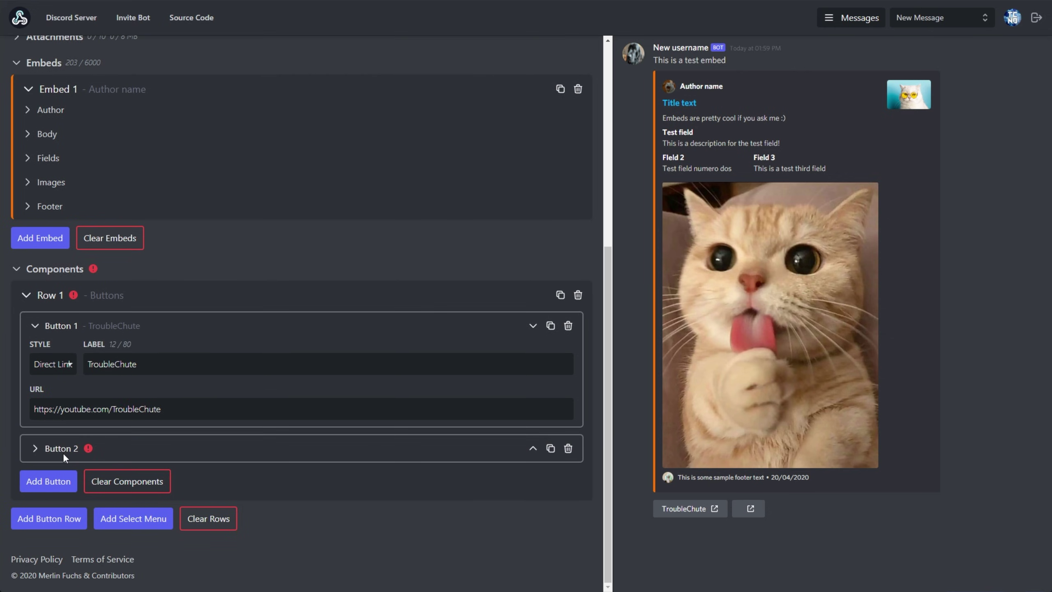
left_click(58, 377)
left_click(60, 431)
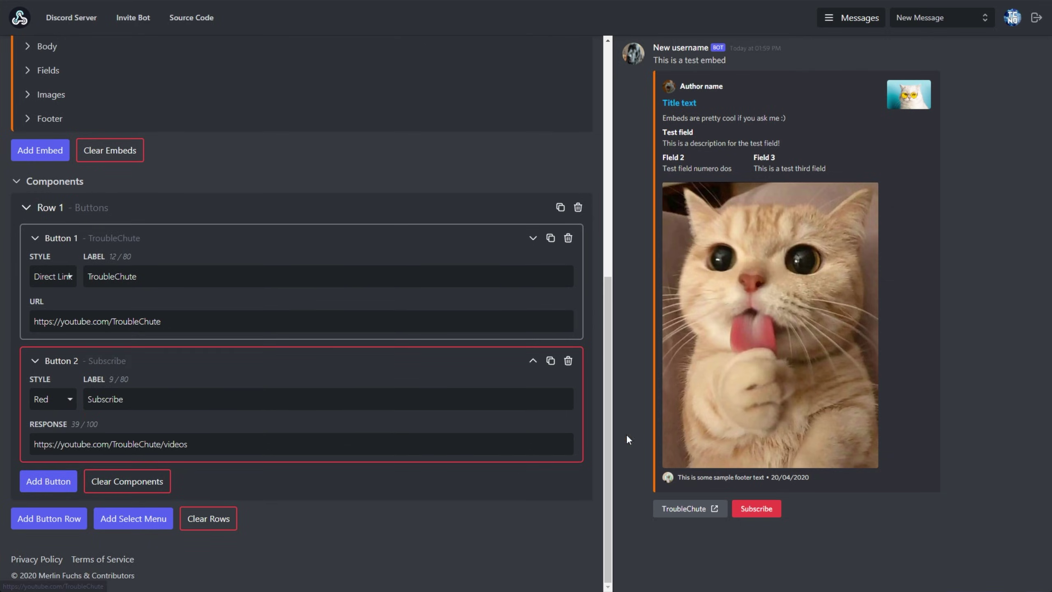
left_click(696, 509)
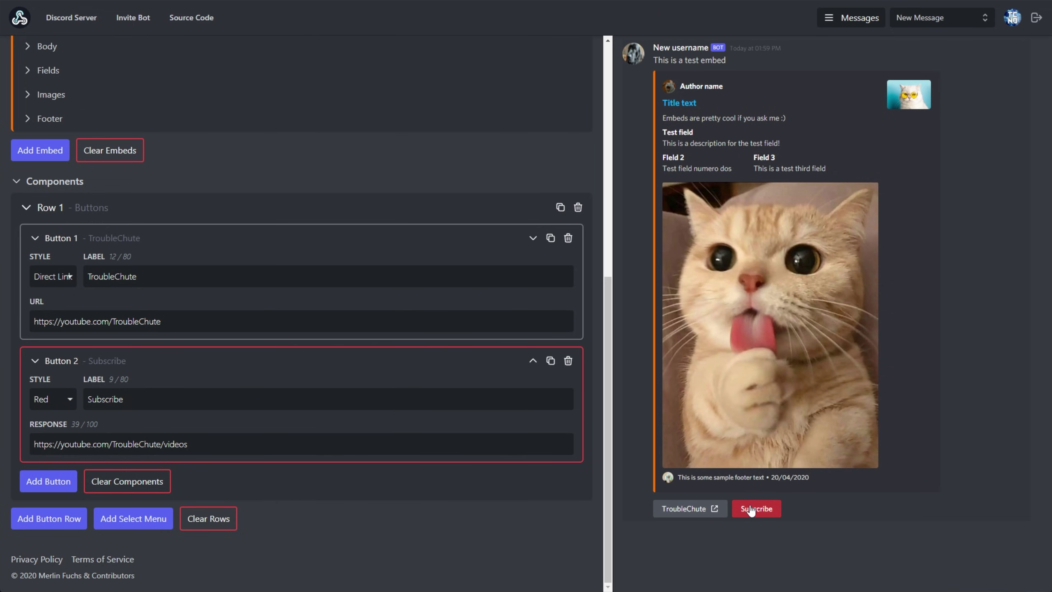
left_click_drag(188, 444, 46, 442)
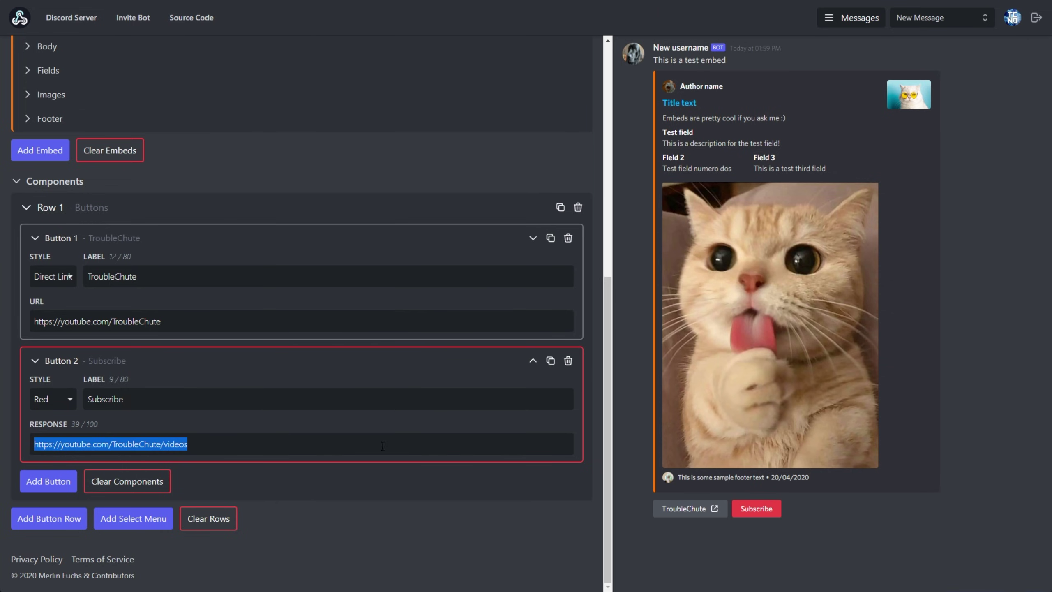
double_click(24, 304)
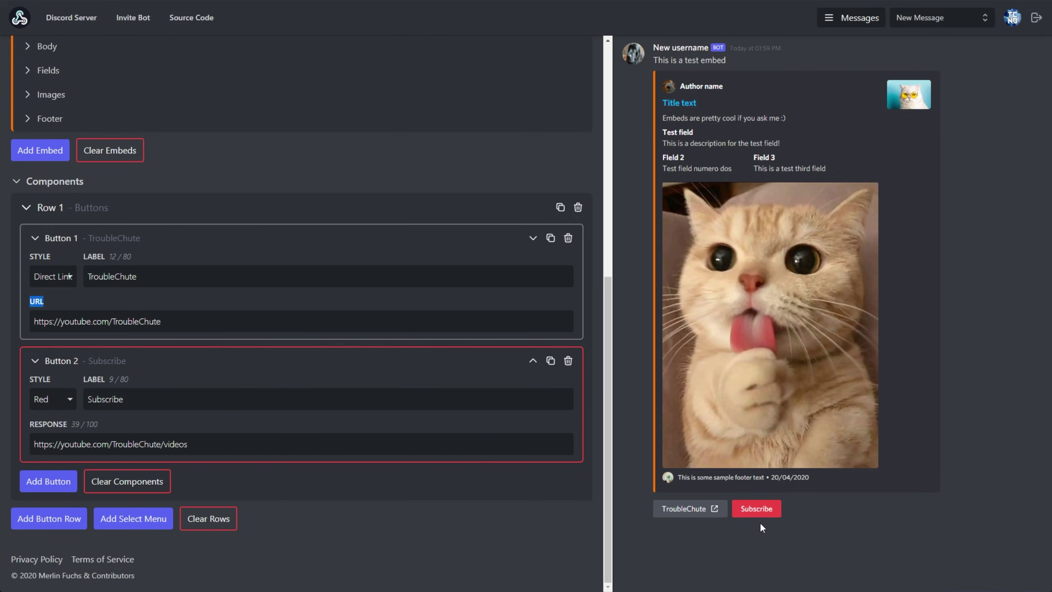
Step: Test the Subscribe button's reply in the preview and dismiss it
left_click(757, 510)
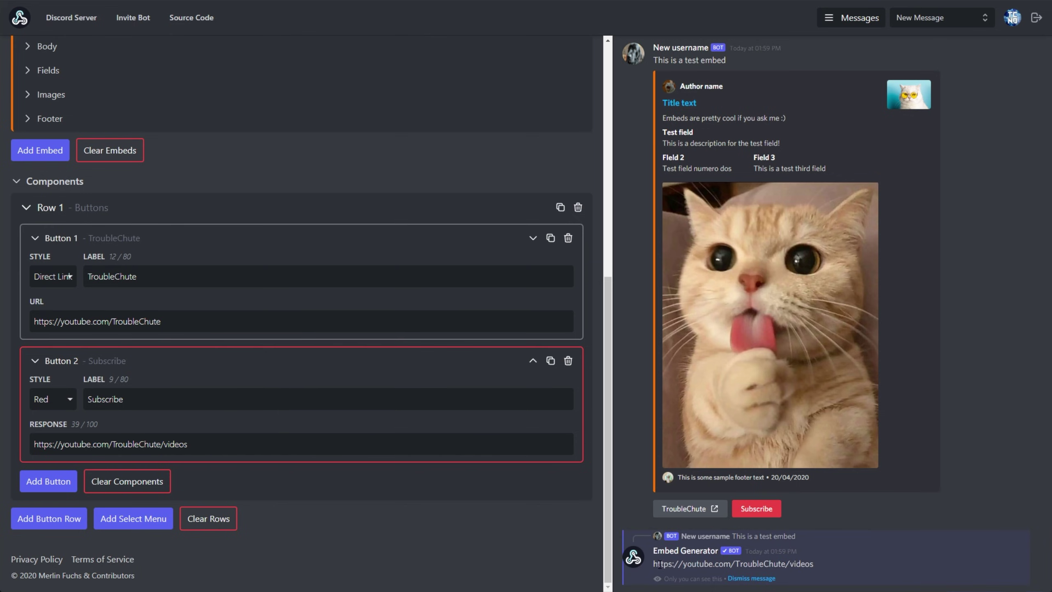
mouse_move(651, 551)
left_mouse_down()
mouse_move(819, 568)
mouse_move(650, 565)
mouse_move(653, 550)
left_mouse_up()
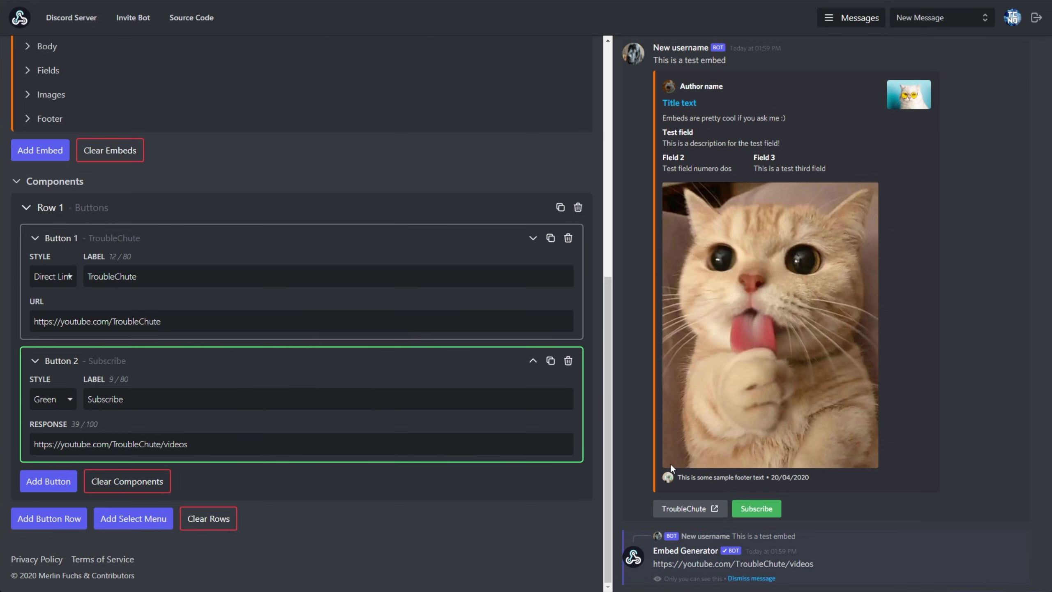
left_click(756, 509)
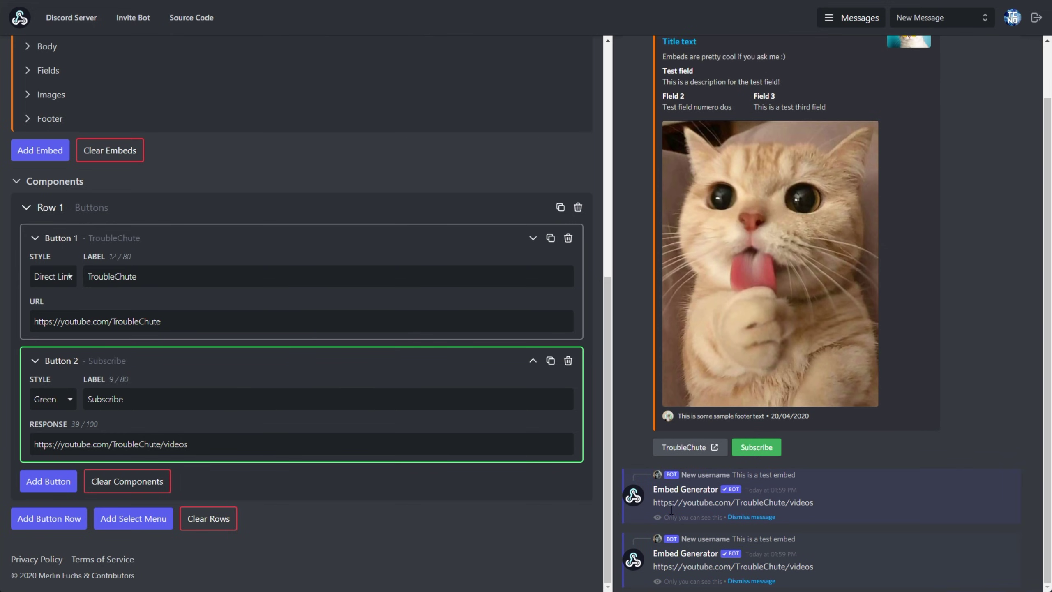
left_click(751, 517)
Step: Try other styles for Button 2, then retest the 'Subscribe to me on YouTube' reply
left_click(62, 402)
left_click(46, 435)
left_click(64, 408)
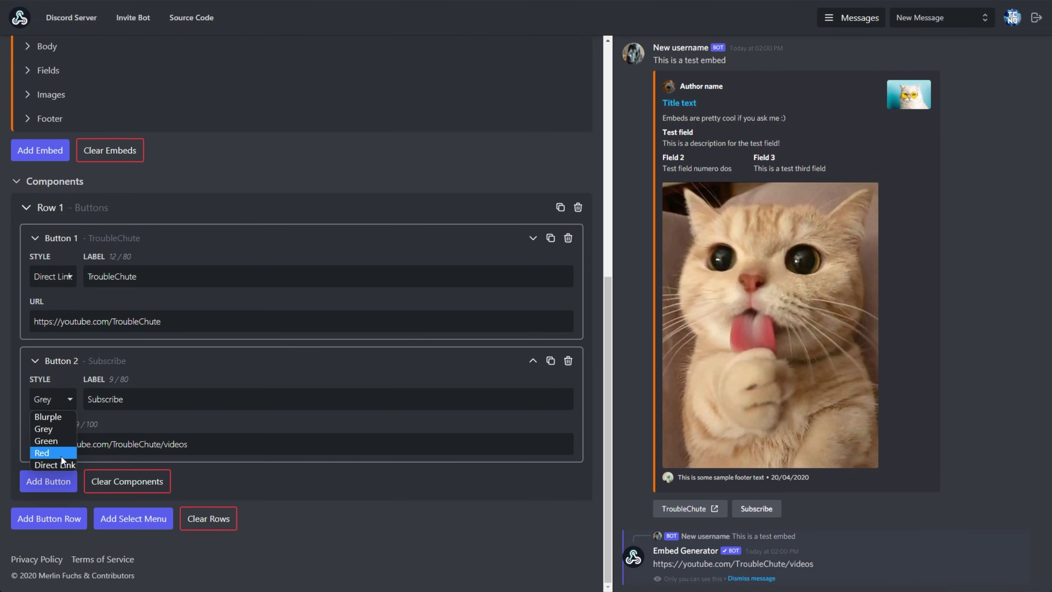
left_click(61, 461)
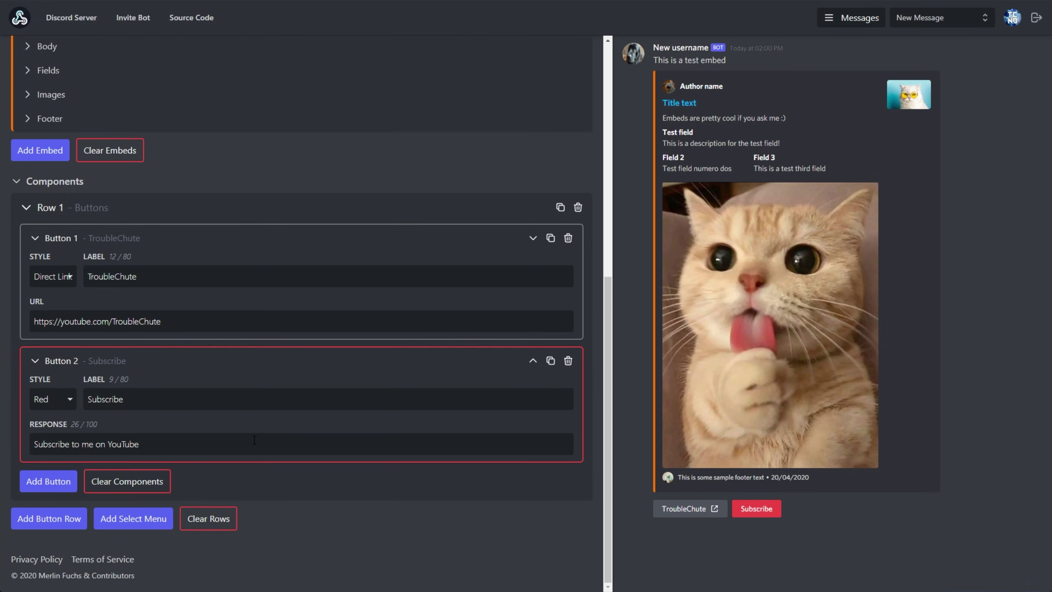
key("ctrl+a")
left_click(756, 508)
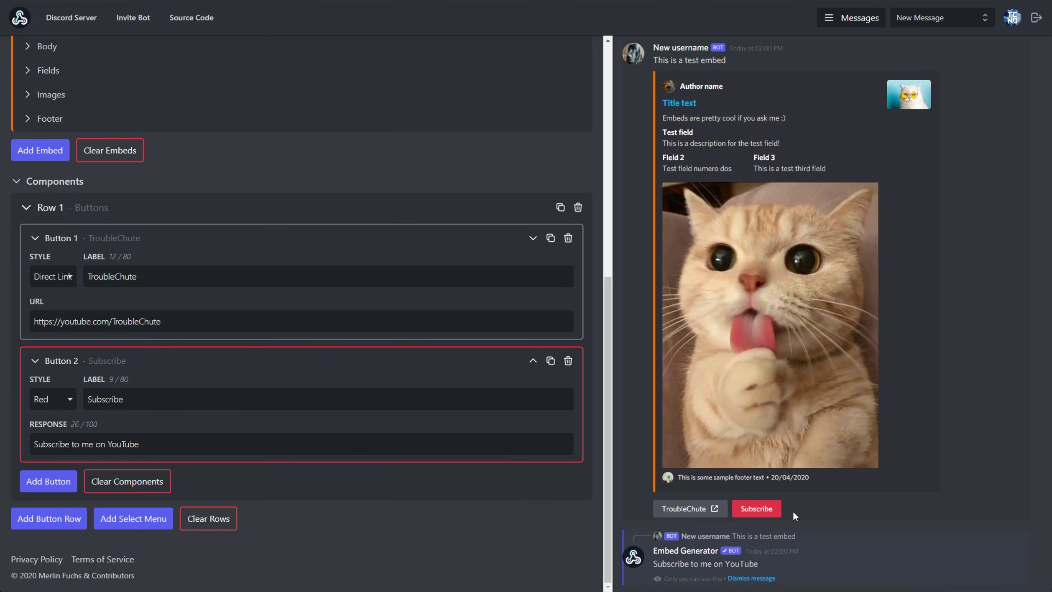
left_click(749, 578)
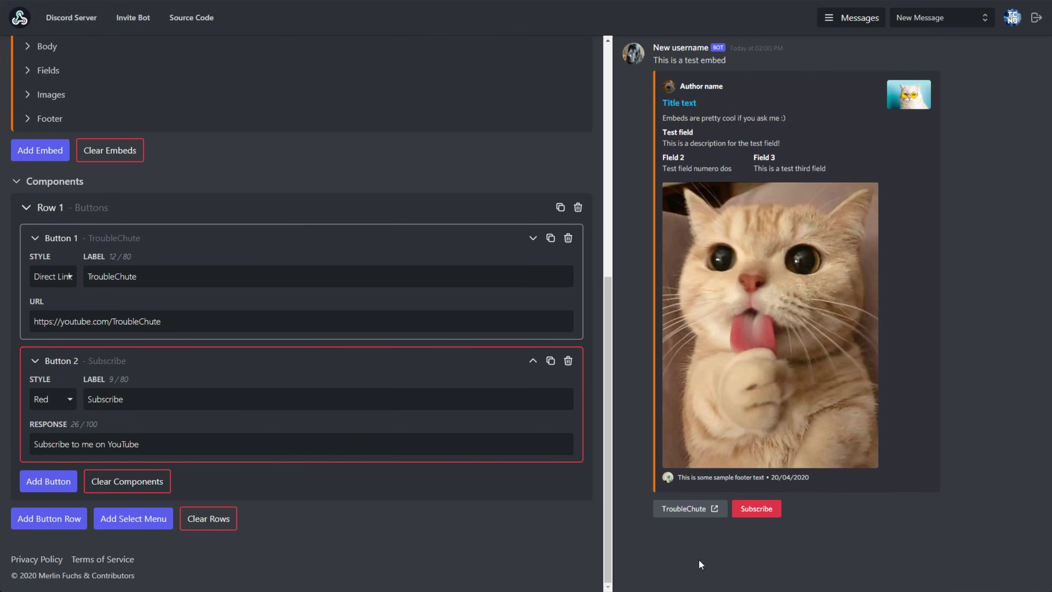
Step: Add a select menu with placeholder 'Default value' and Option 1 ('This is an option', reply 'You clicked option 1')
left_click(141, 519)
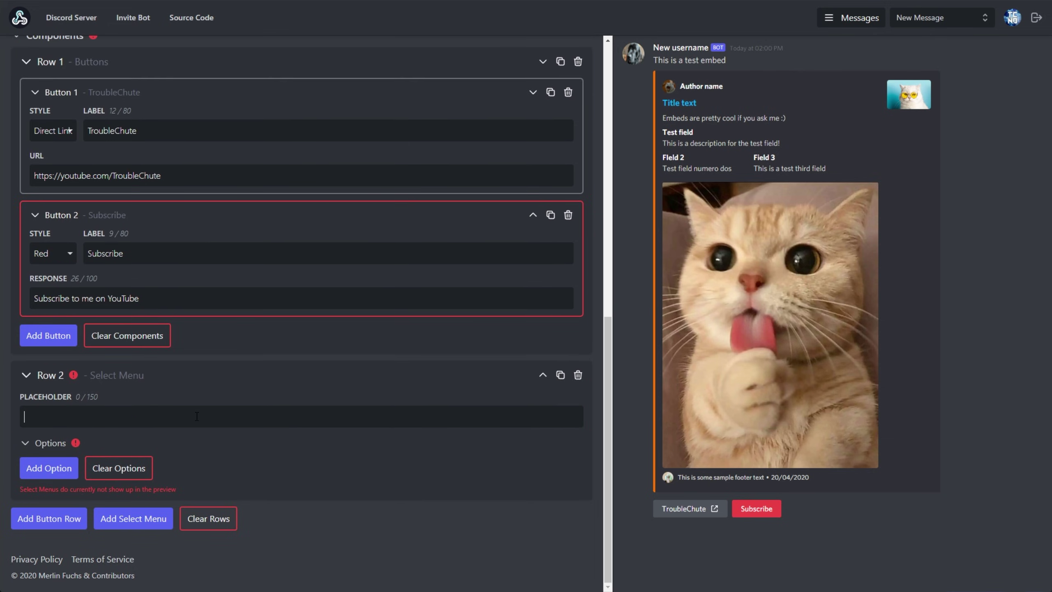
type("Default value")
left_click(43, 470)
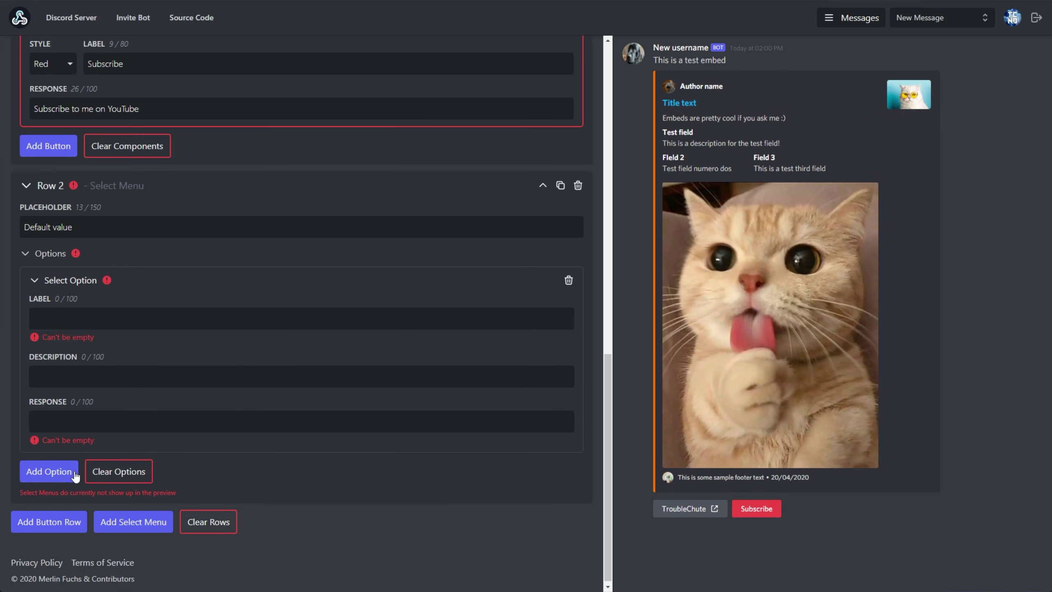
left_click(94, 323)
type("O")
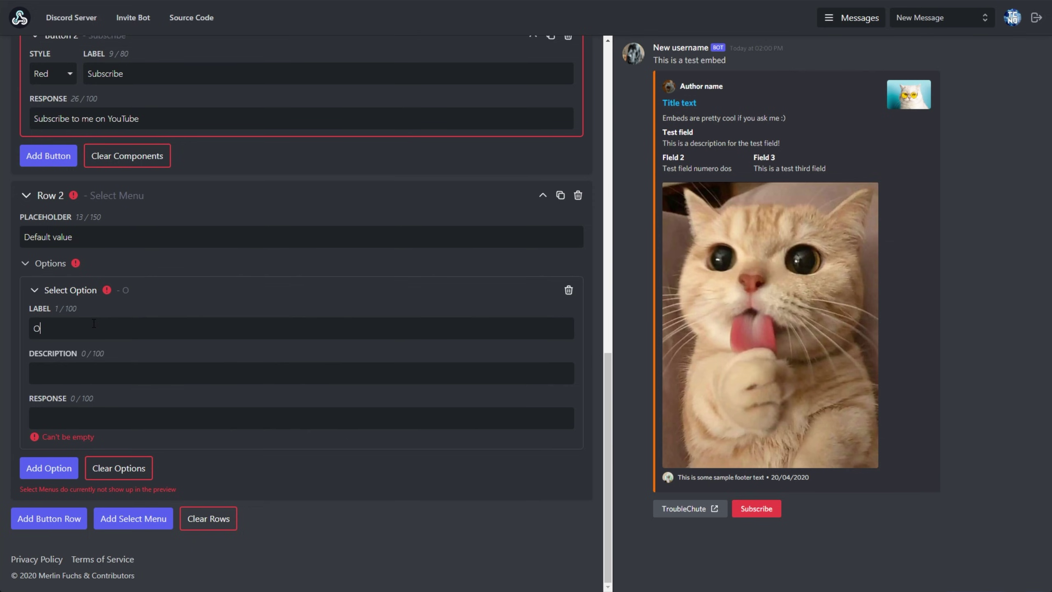
type("ption 1")
key("Tab")
type("This is an option")
key("Tab")
type("You clicked option ")
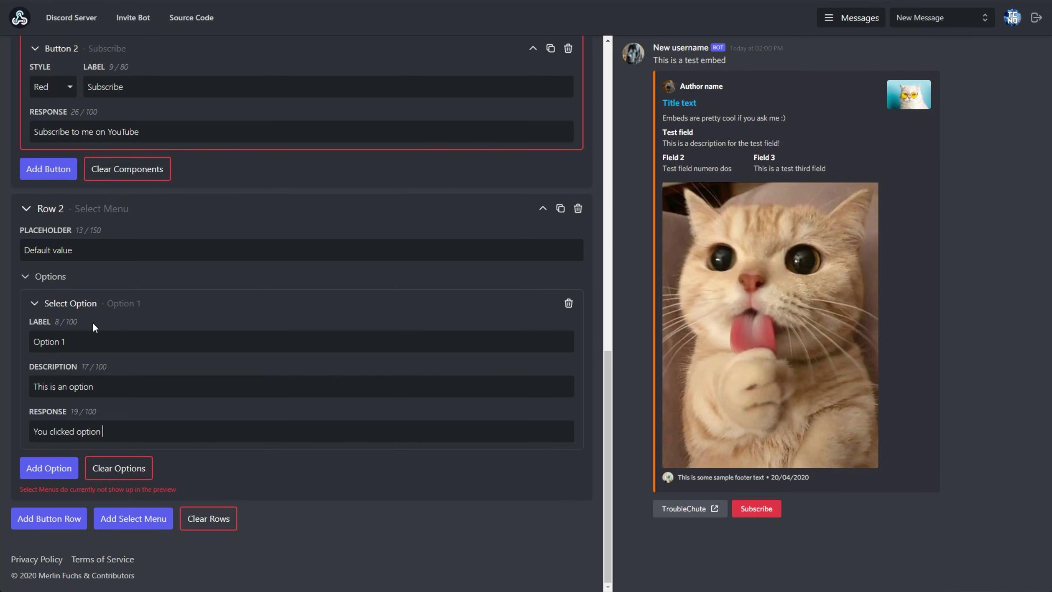
type("1")
Step: Add a second option described 'This is also option' with reply 'You clicked option 2'
left_click(66, 473)
scroll(117, 416, "down", 3)
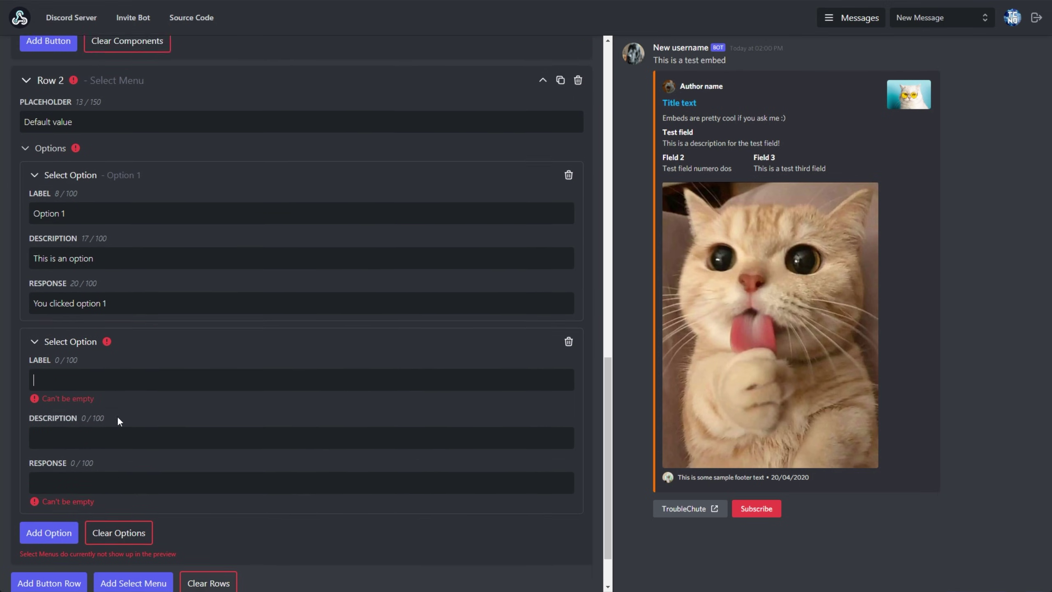
type("Option 2")
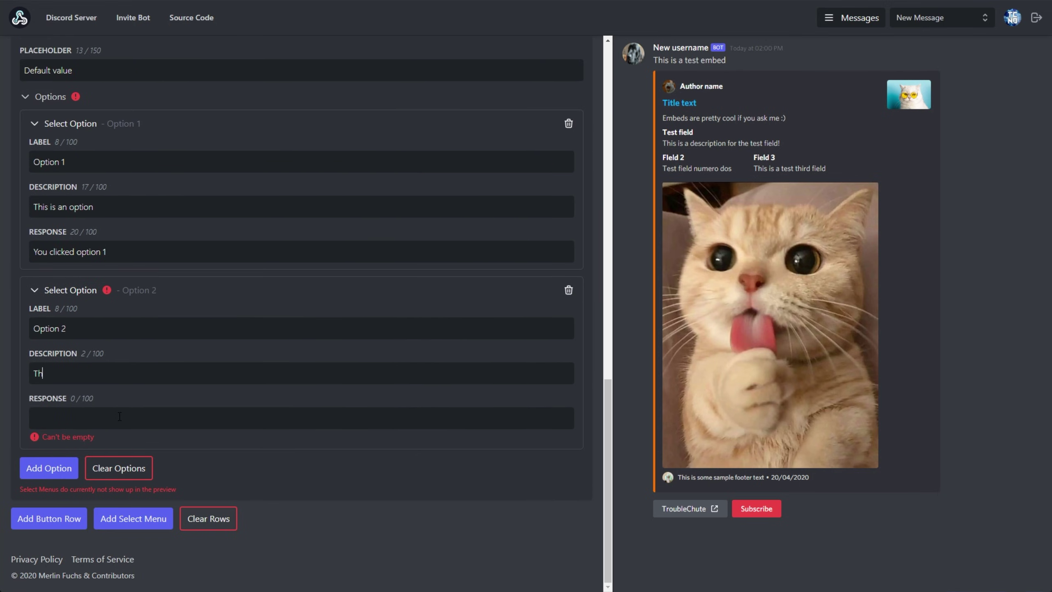
type("This is also anoption")
left_click(120, 416)
type("You clicked option 2")
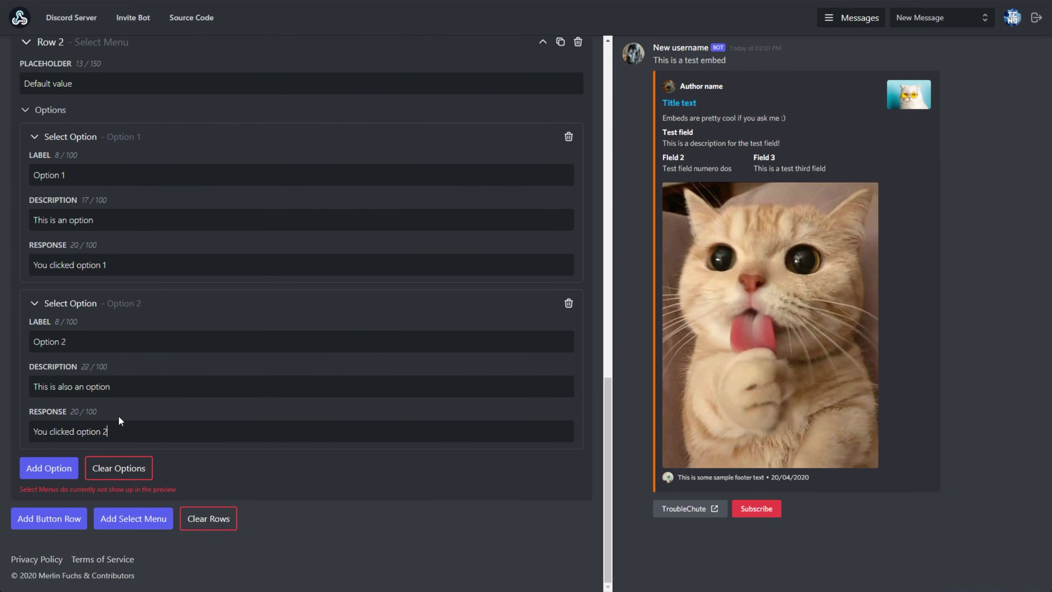
left_click_drag(19, 489, 161, 497)
left_click(201, 497)
Step: Send the message to the #general channel and switch to Discord
scroll(359, 439, "up", 15)
scroll(355, 406, "down", 8)
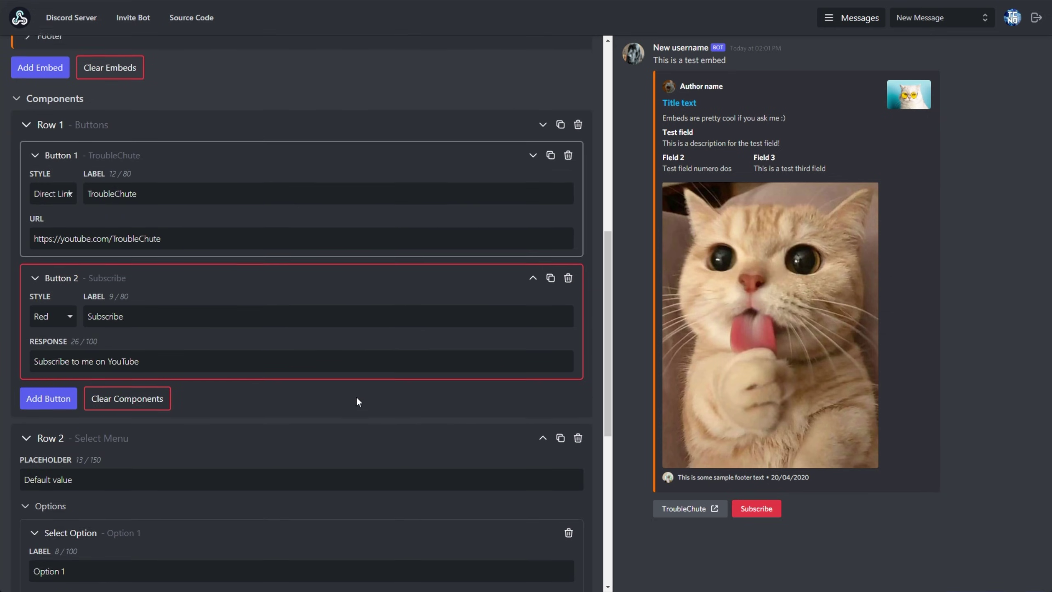
scroll(358, 402, "up", 10)
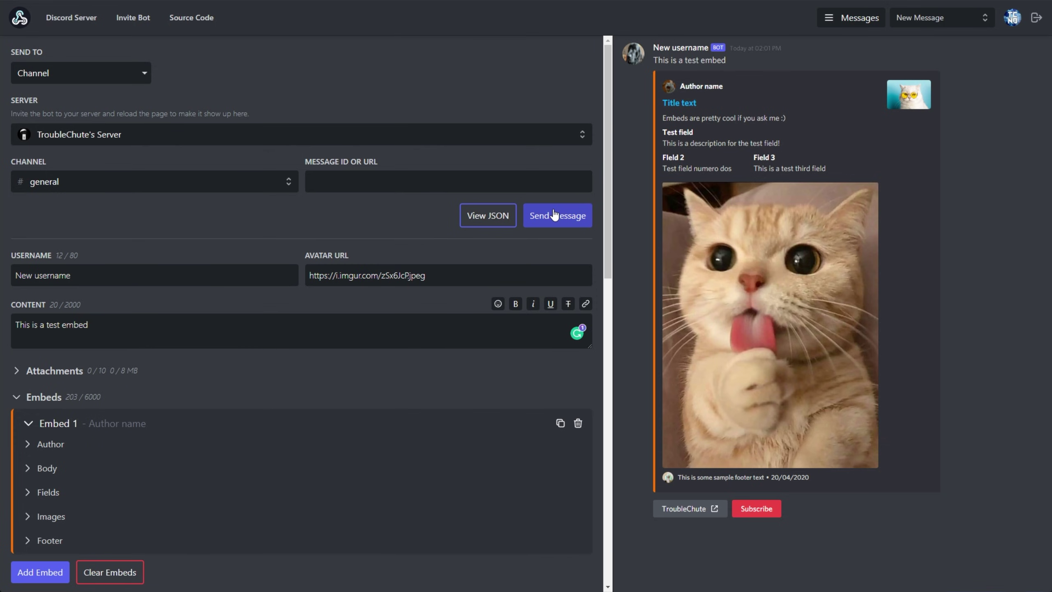
left_click(554, 215)
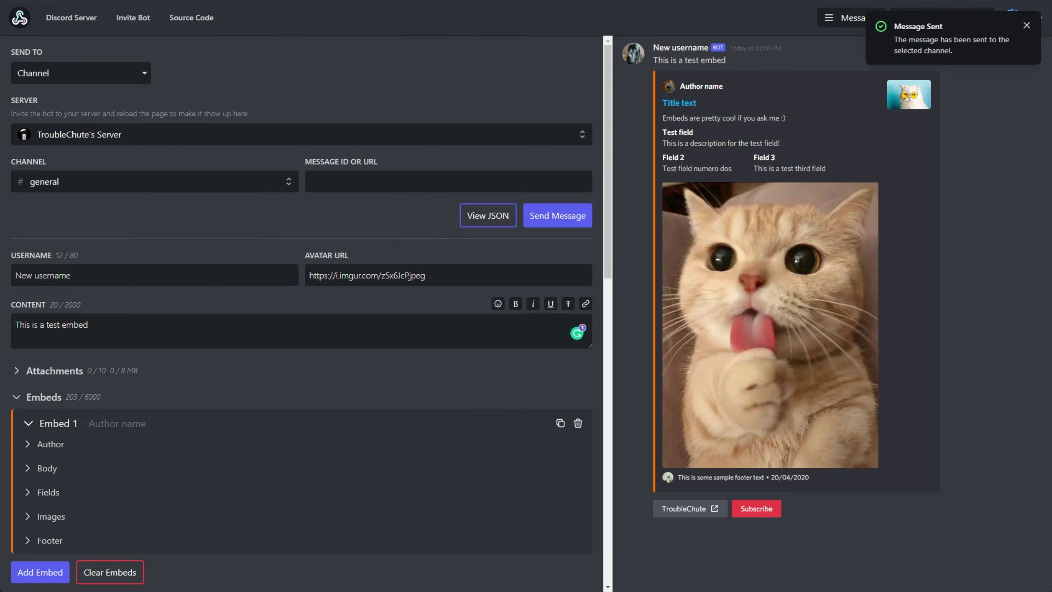
key("alt+Tab")
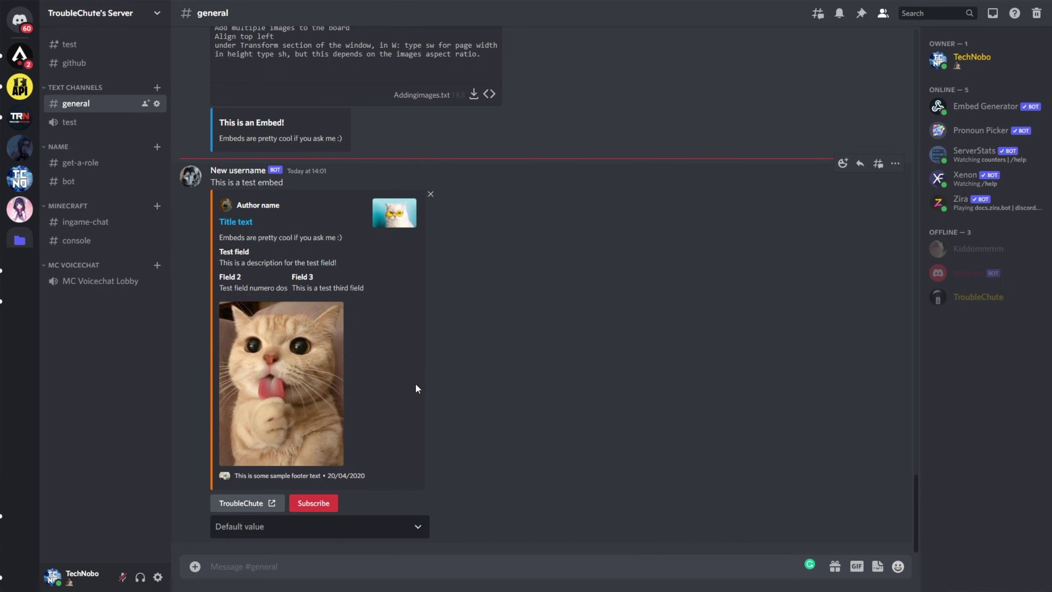
Step: Try the TroubleChute link button, cancelling the redirect, then test and dismiss the Subscribe reply
left_click(257, 504)
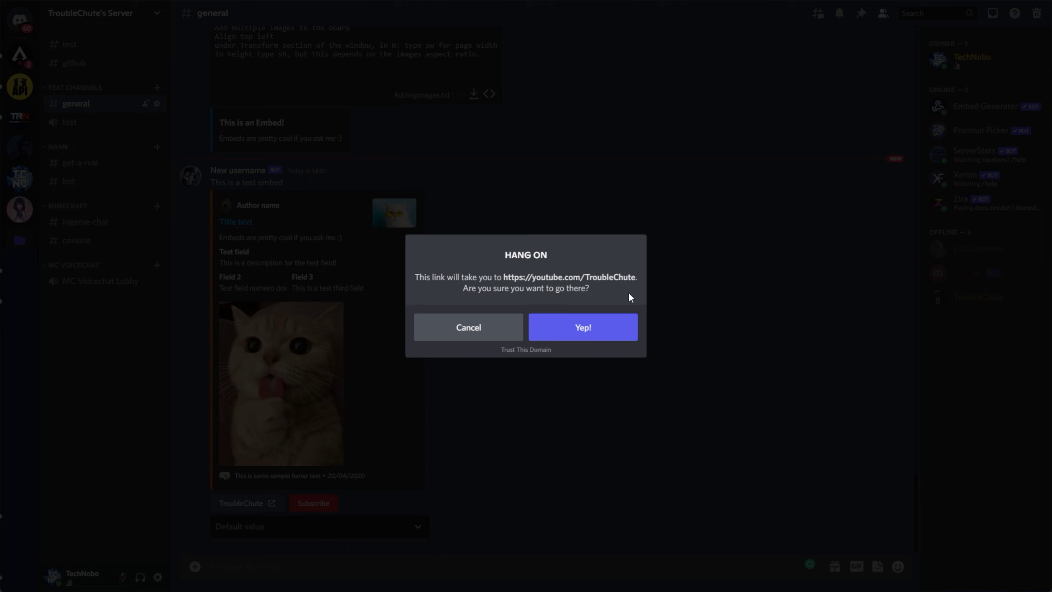
left_click(480, 329)
left_click(316, 503)
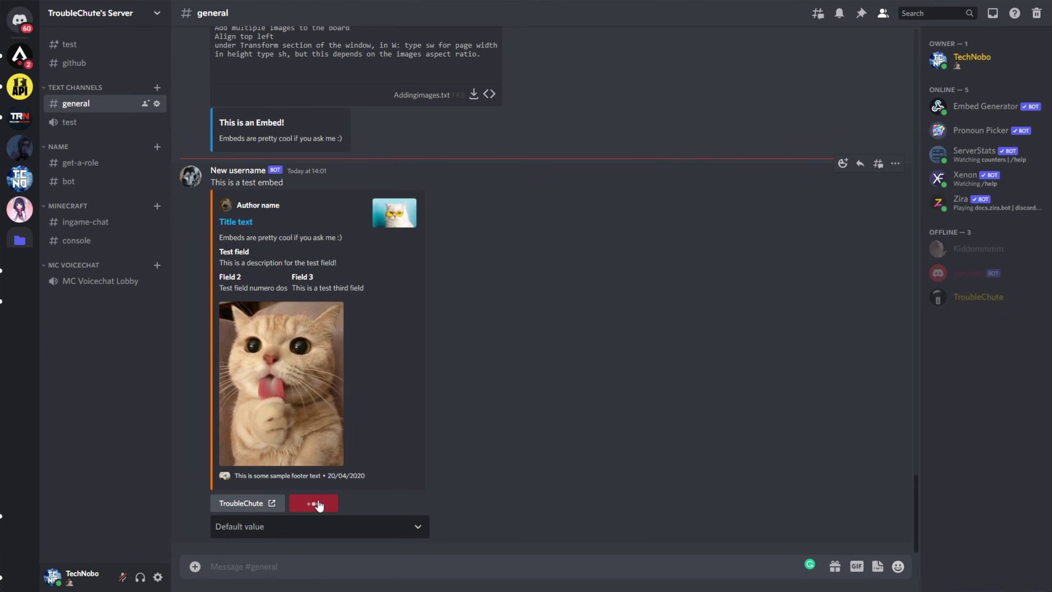
left_click(309, 536)
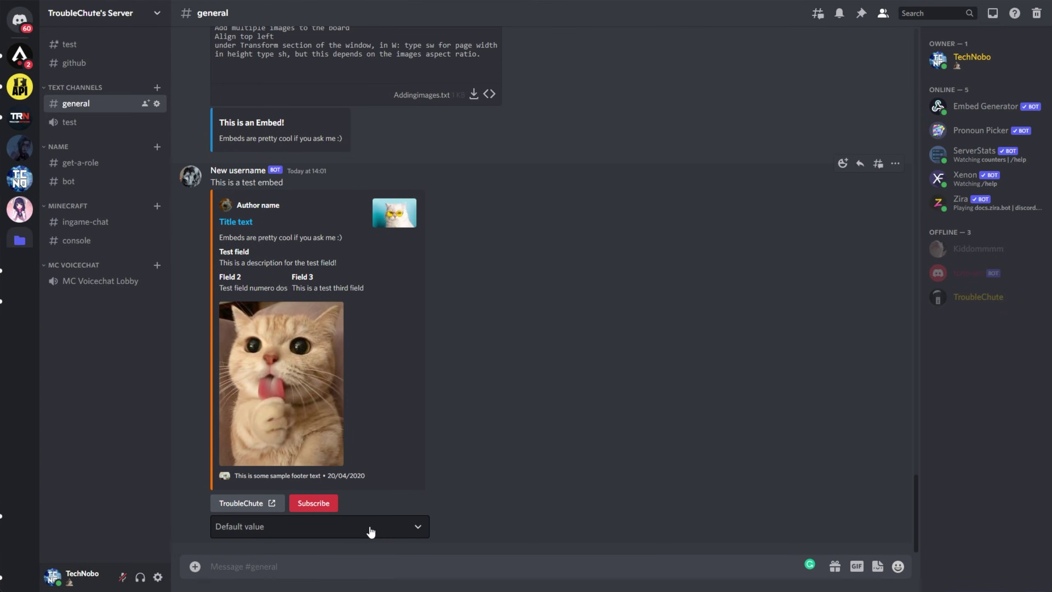
Step: Pick Option 1 and then Option 2 from the Default value menu, dismissing both replies
left_click(369, 529)
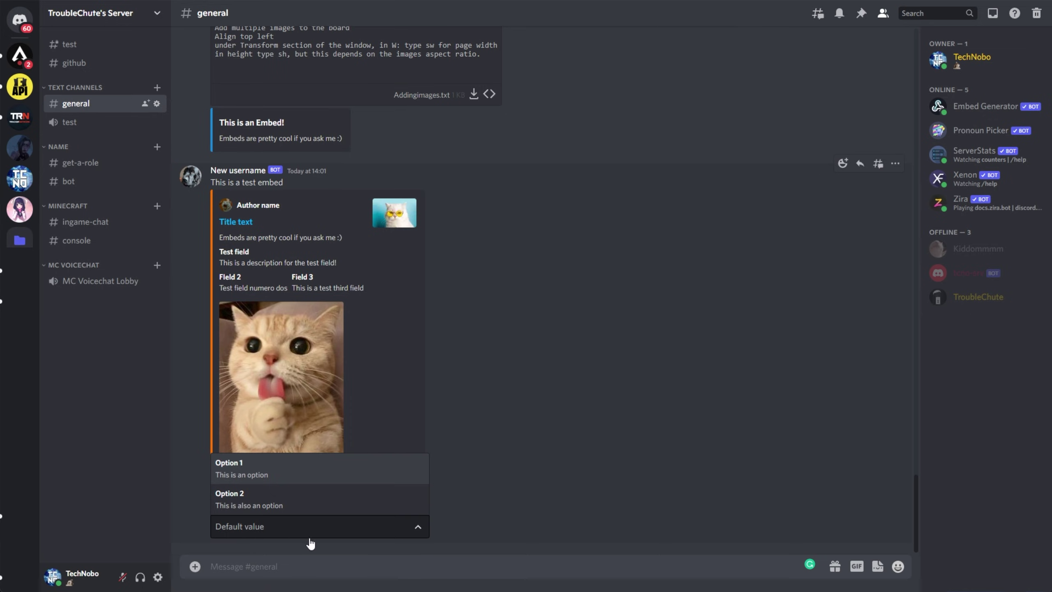
left_click(278, 476)
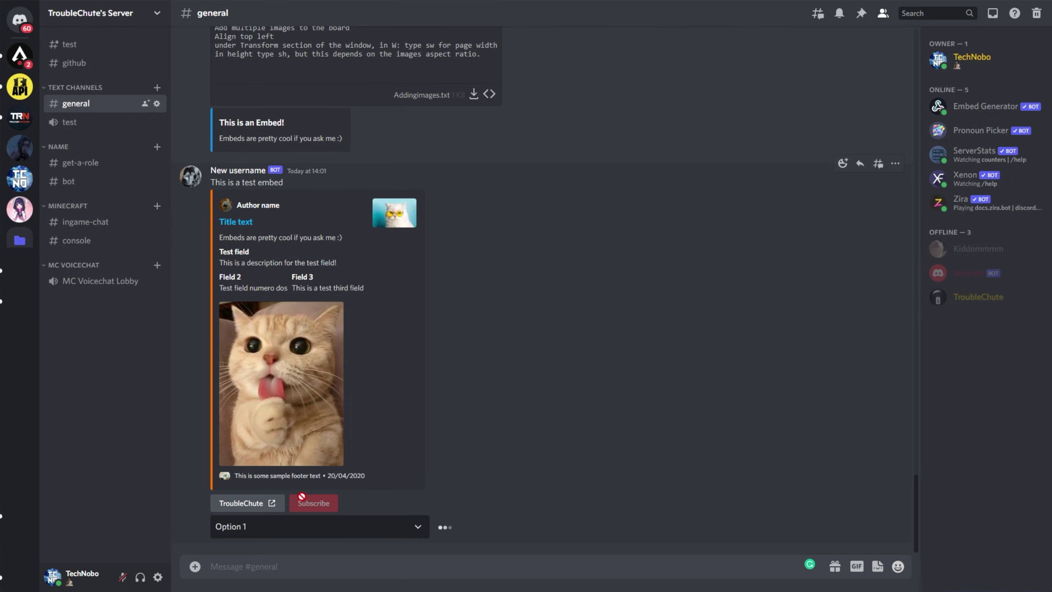
left_click(367, 531)
left_click(270, 514)
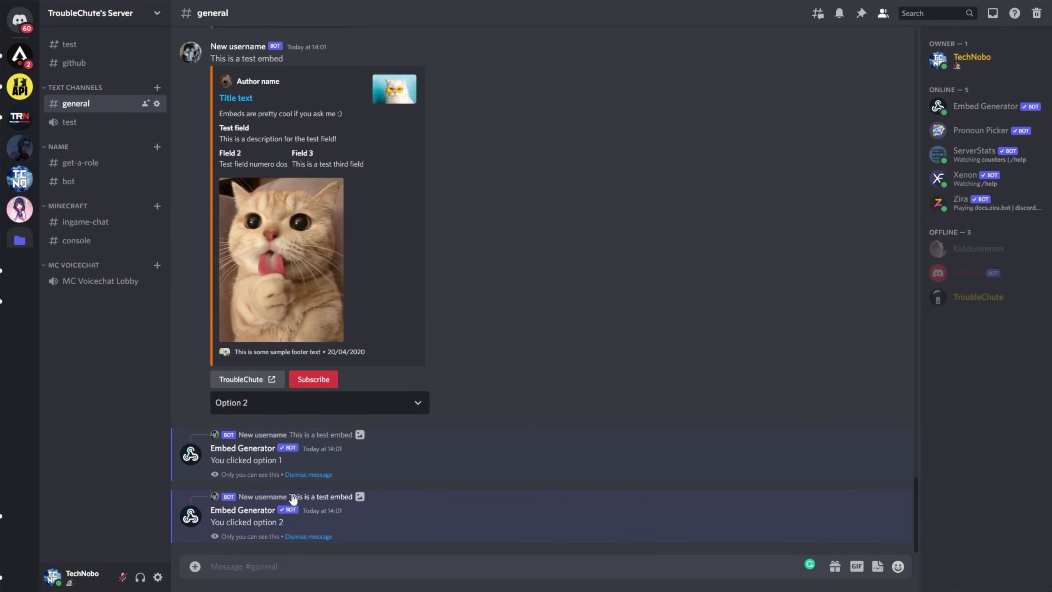
left_click(302, 474)
left_click(320, 536)
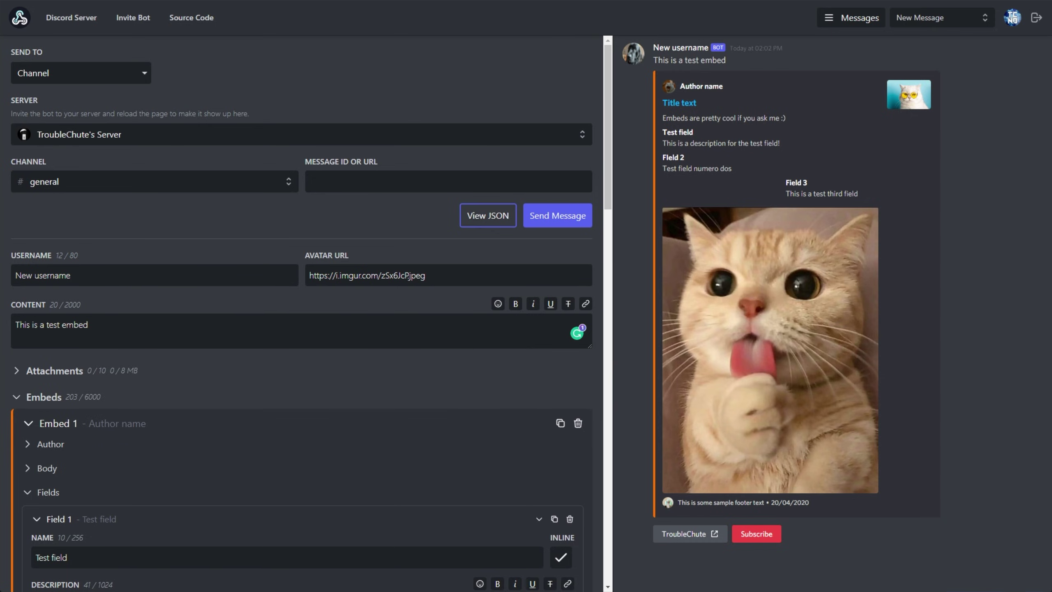
Step: Preview the message as JSON, then save the cat embed message as 'Hu8ge'
left_click(488, 218)
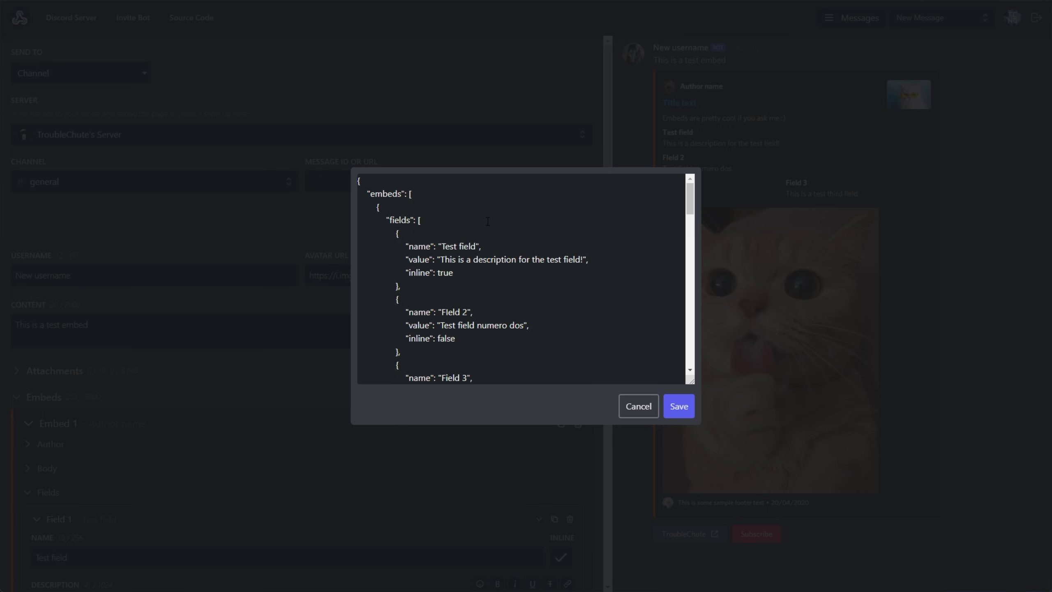
scroll(501, 233, "down", 15)
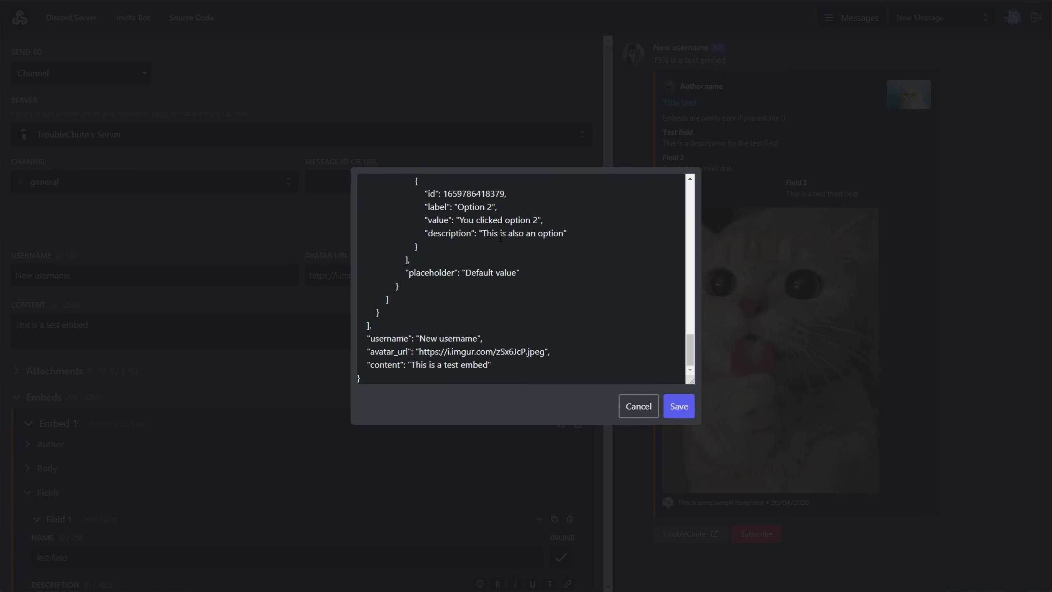
left_click(963, 49)
left_click(853, 15)
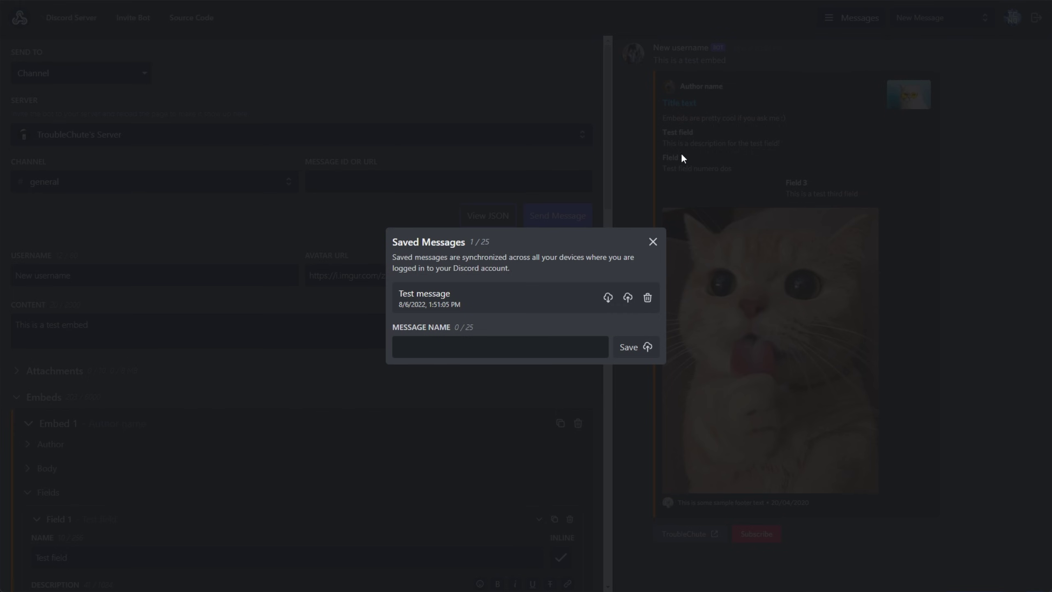
type("Hu8ge")
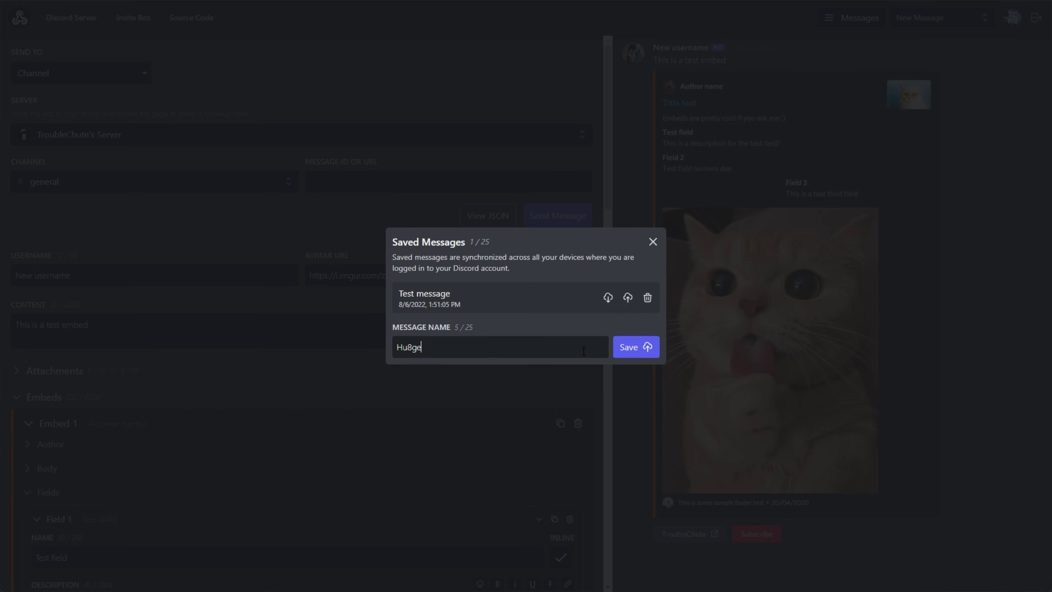
left_click(658, 352)
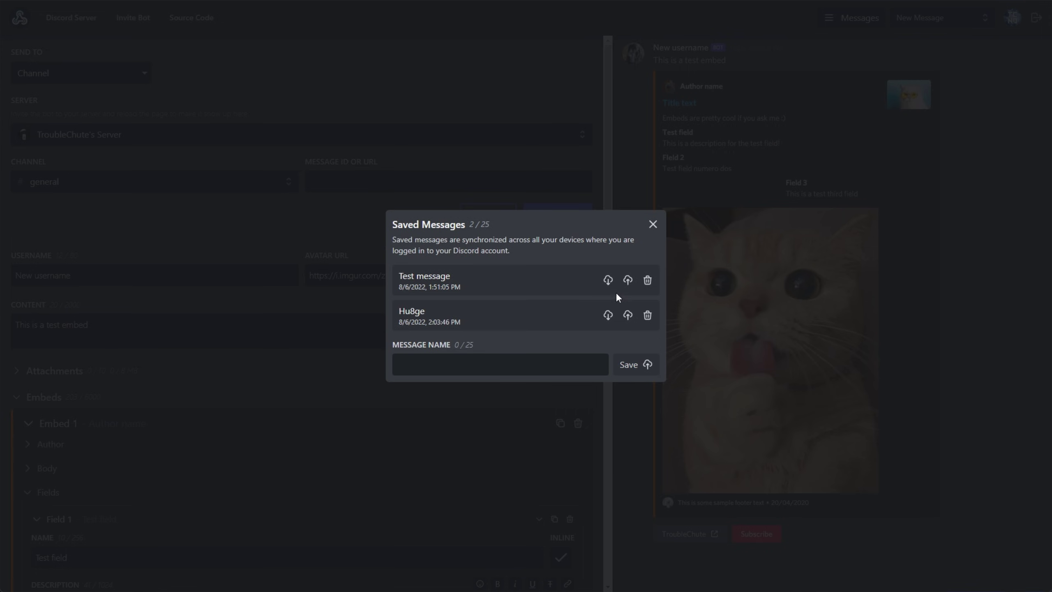
Step: Load the saved Test message, then Hu8ge, then Test message again into the editor
left_click(608, 281)
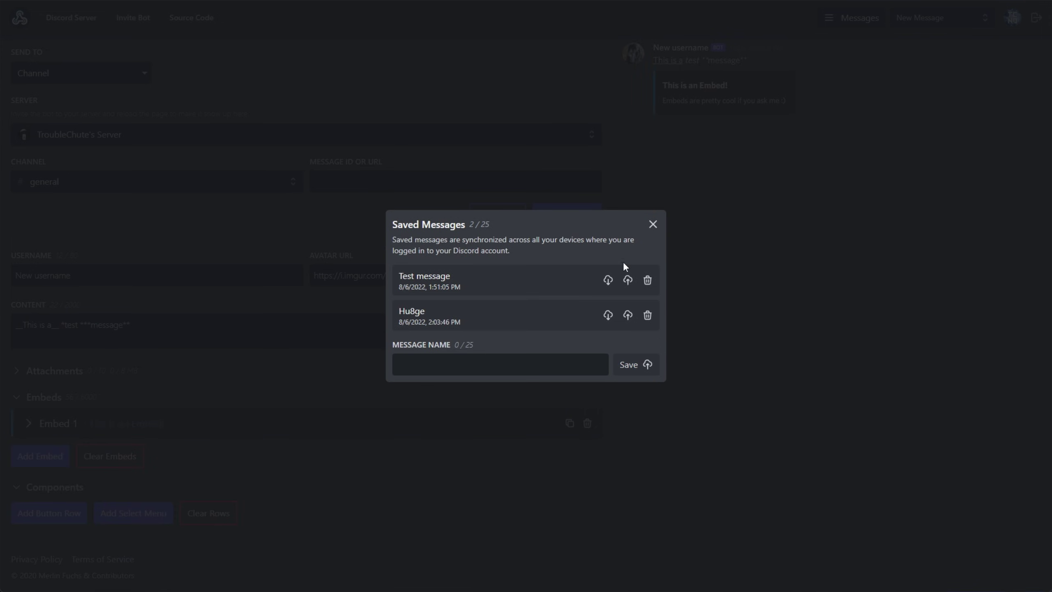
left_click(653, 224)
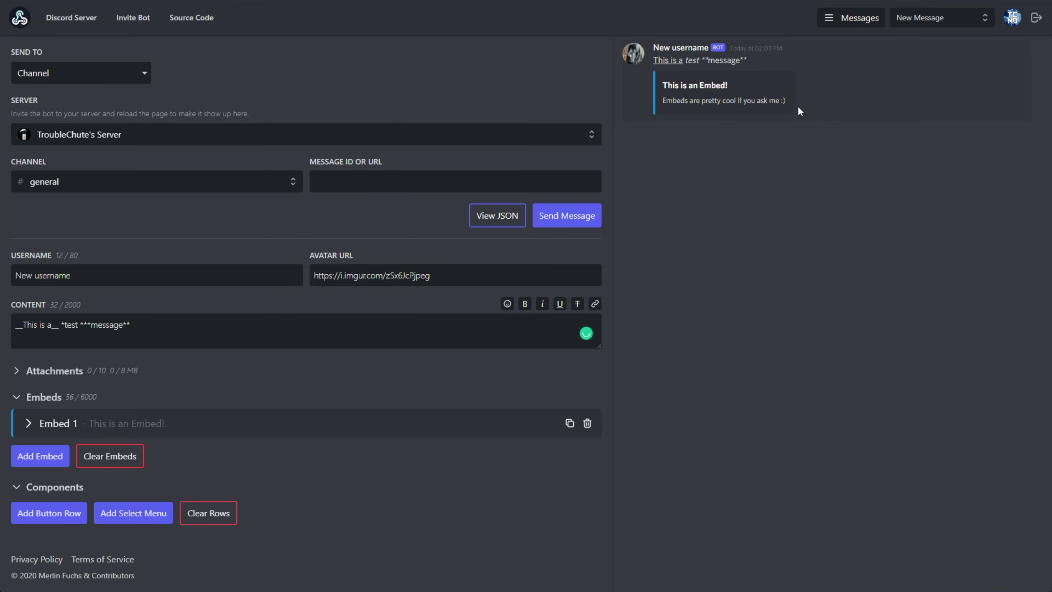
left_click(849, 17)
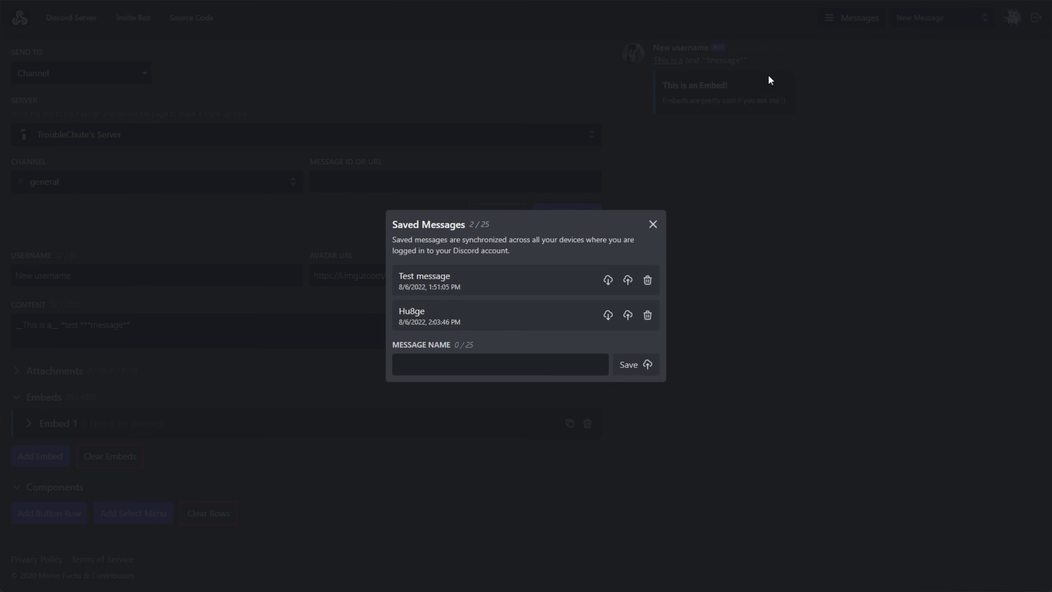
left_click(608, 316)
left_click(653, 225)
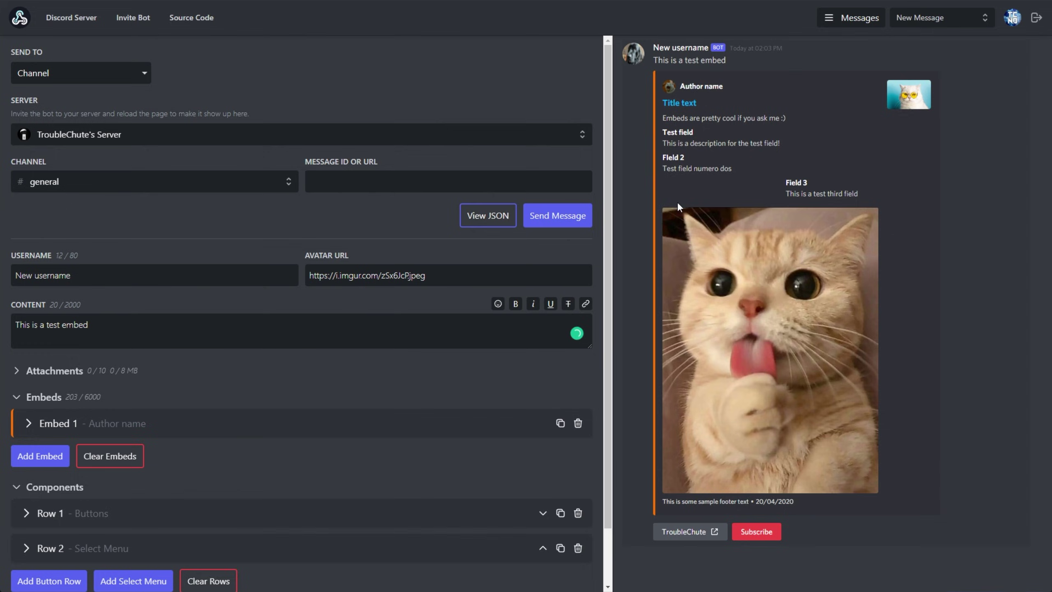
left_click(864, 18)
left_click(608, 280)
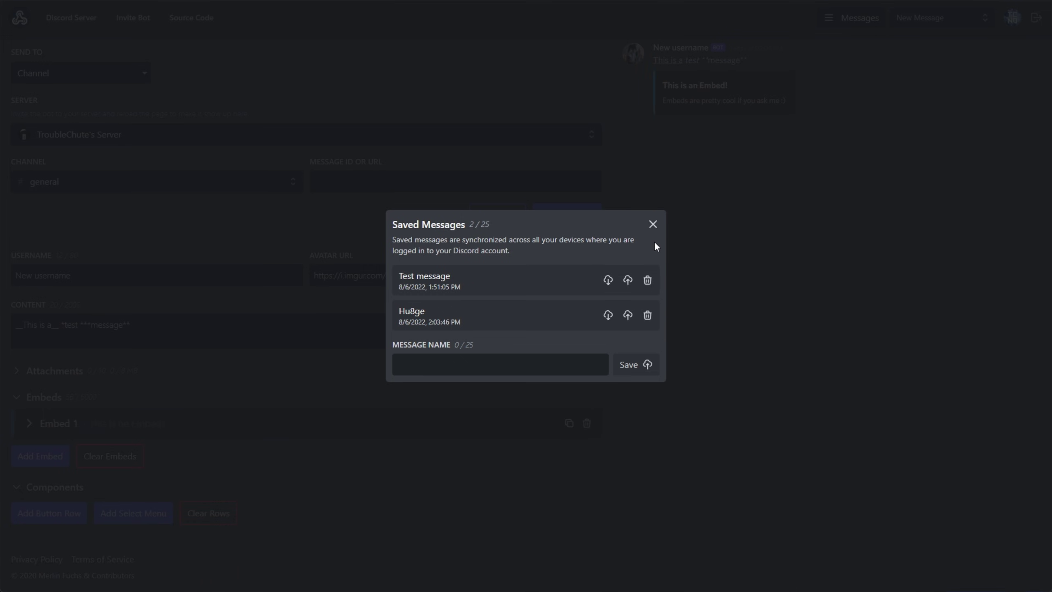
left_click(653, 225)
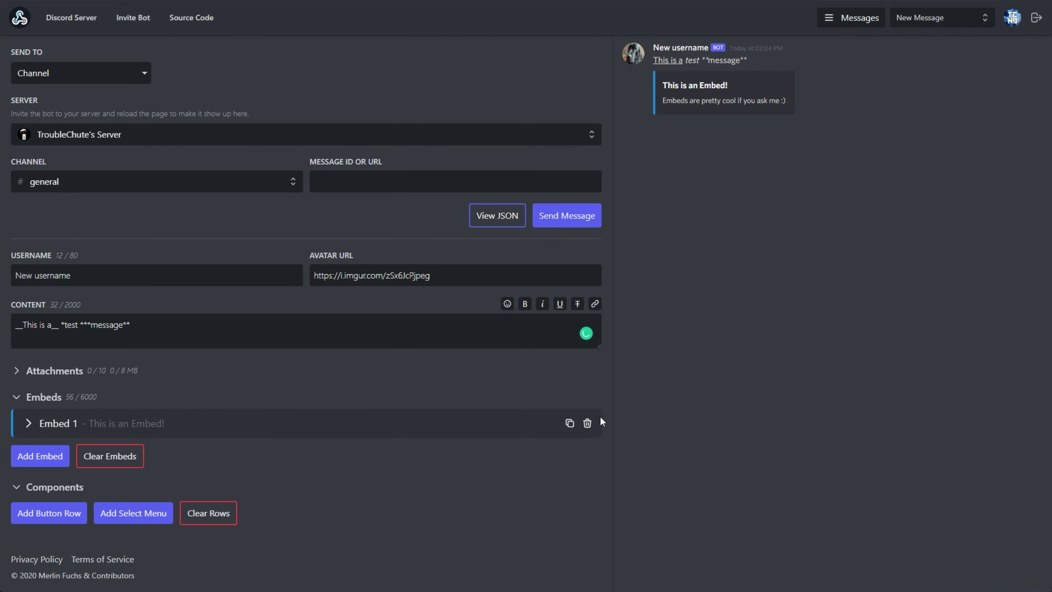
left_click(100, 456)
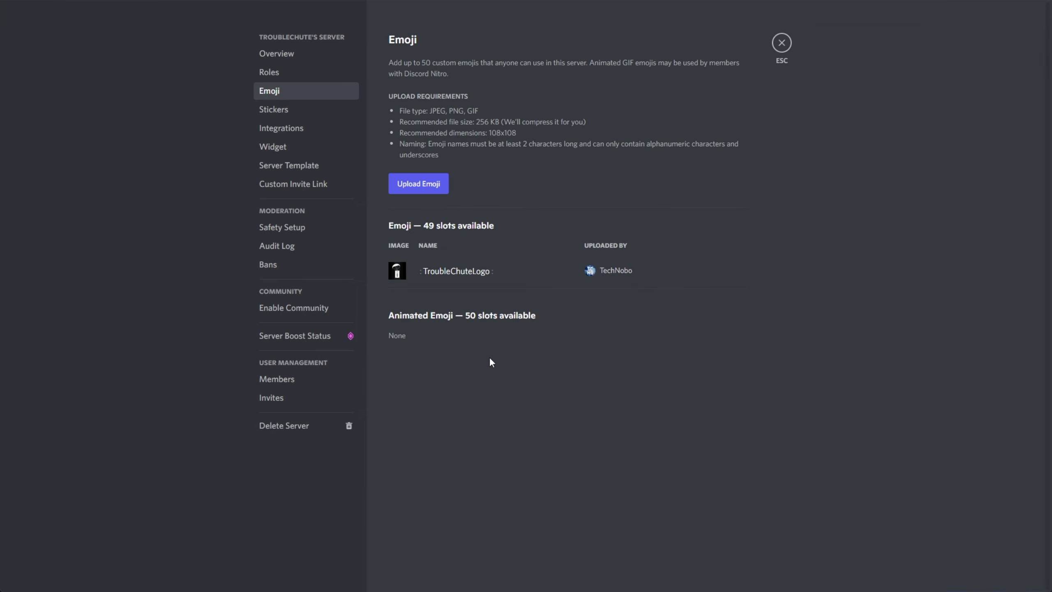
mouse_move(486, 260)
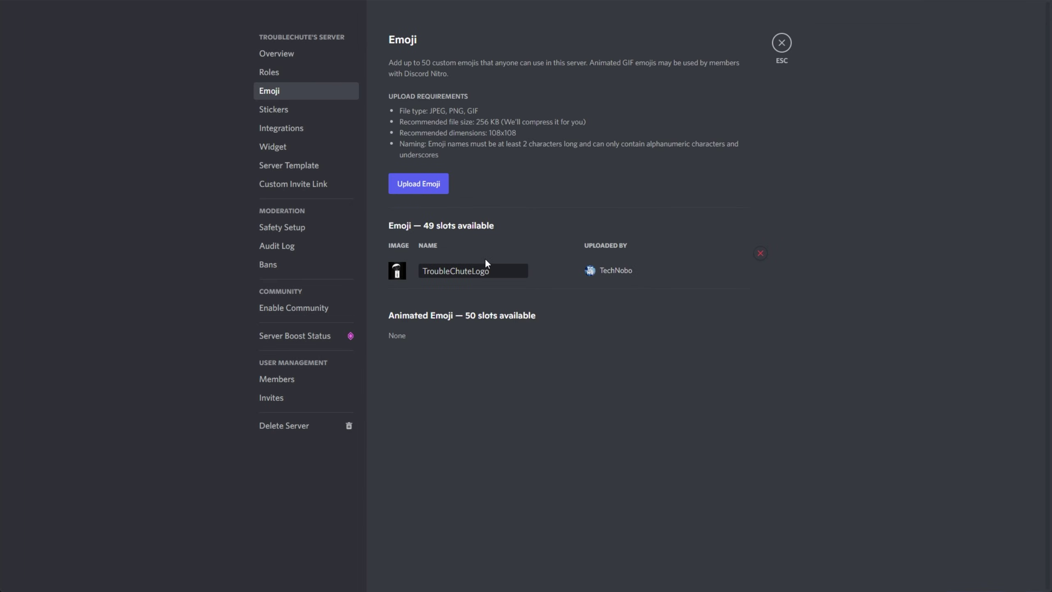
left_click_drag(429, 272, 540, 275)
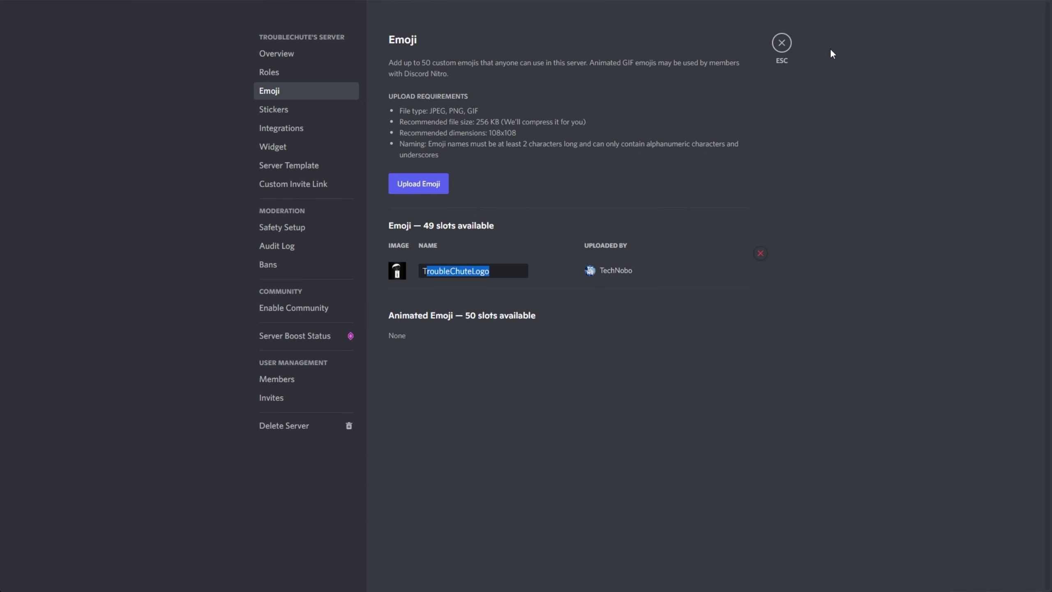
left_click(782, 43)
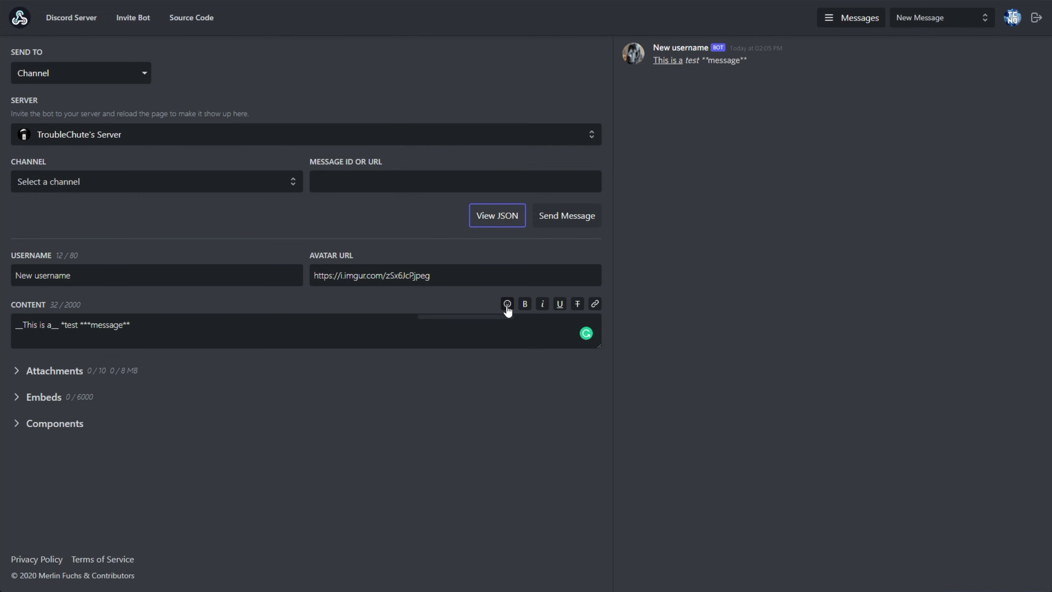
Step: Reload the editor and target TroubleChute's Server, #general channel
key("F5")
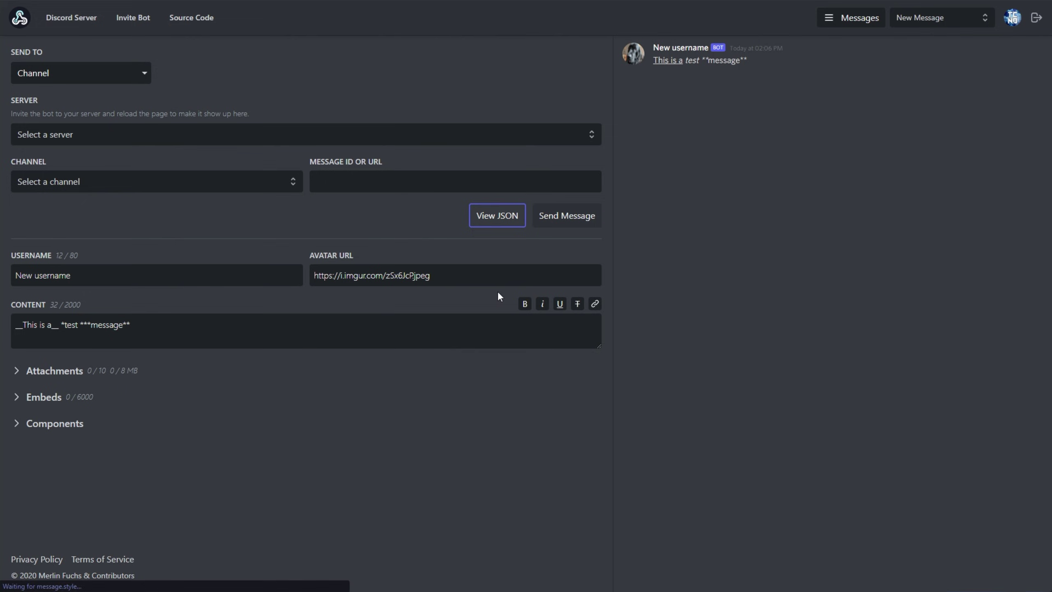
left_click(253, 139)
left_click(83, 163)
left_click(91, 182)
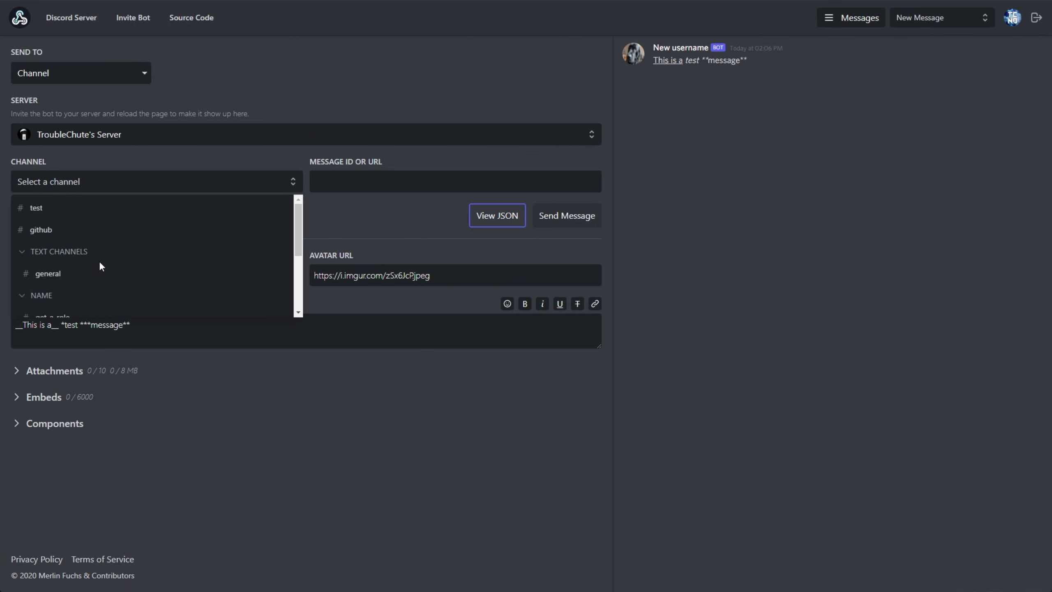
left_click(99, 272)
Step: Append the TroubleChuteLogo server emoji to the end of the message content
left_click(513, 308)
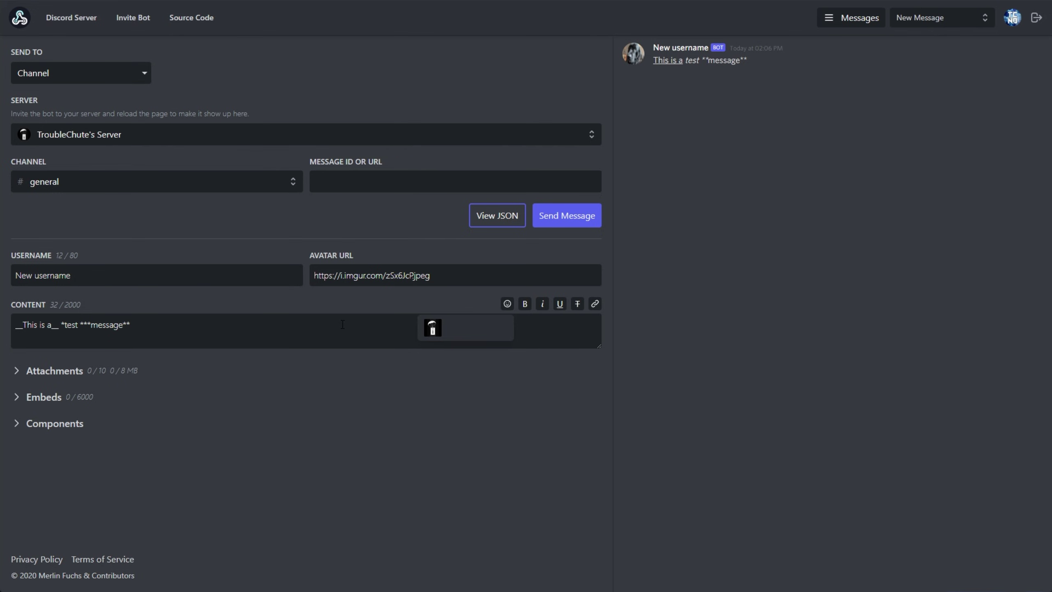
left_click(342, 325)
left_click(504, 307)
left_click(433, 330)
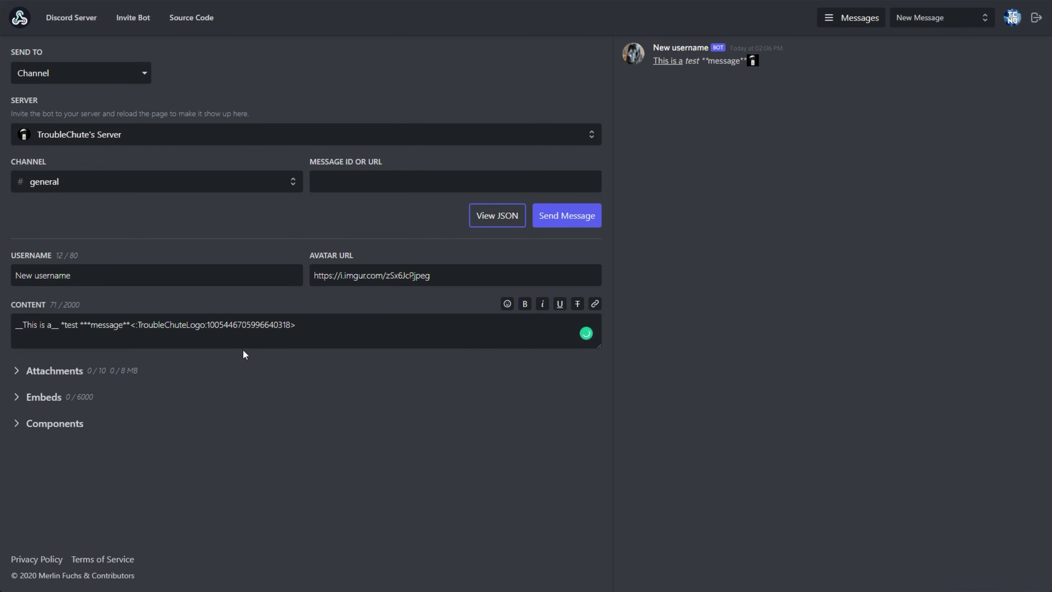
left_click_drag(130, 325, 729, 199)
left_click(764, 66)
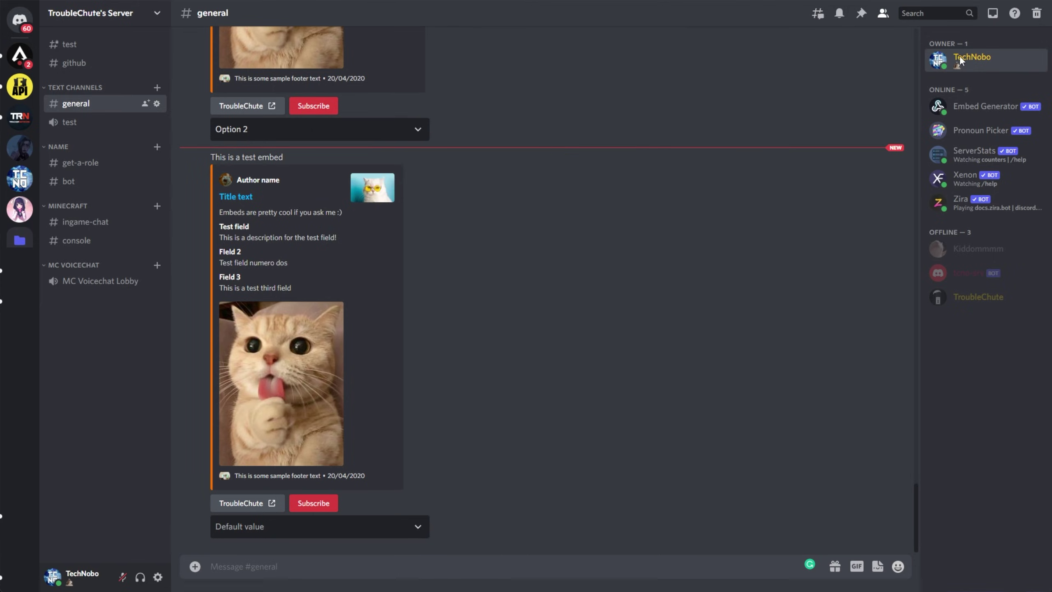
Step: Add '@' plus the server owner's copied user tag to Content and send it to #general
left_click(965, 62)
triple_click(803, 156)
key("ctrl+c")
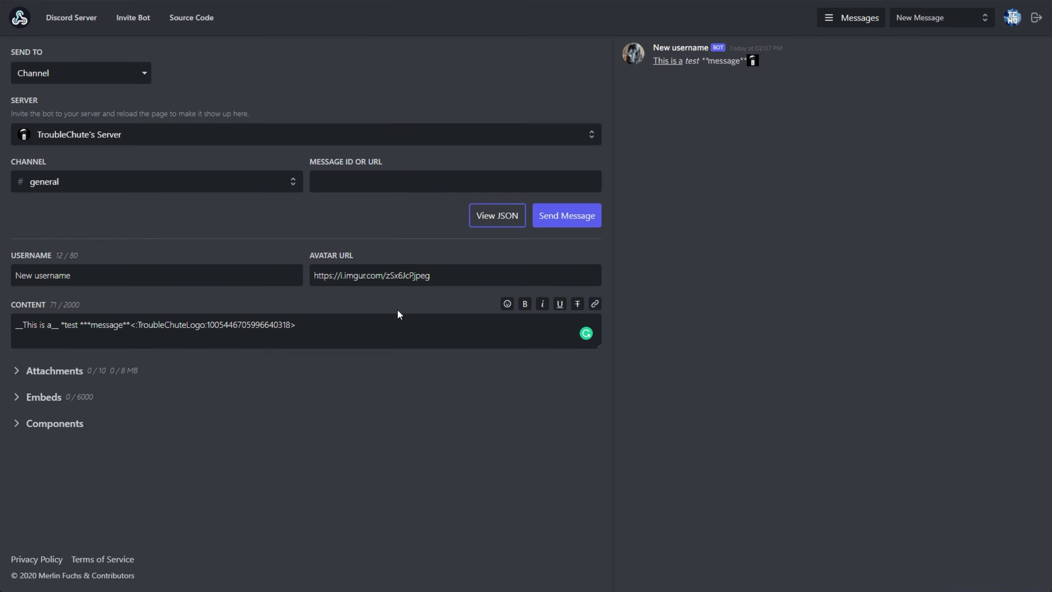
type("@")
key("ctrl+v")
left_click(567, 215)
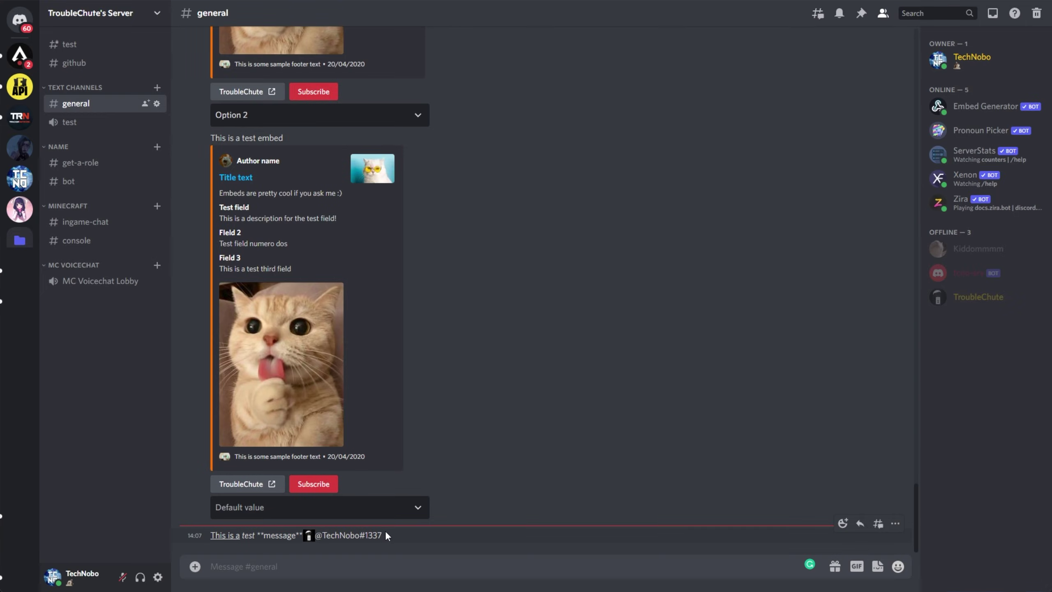
triple_click(318, 534)
left_click(320, 536)
Step: Run /format user on the server owner and copy the resulting mention code
type("/")
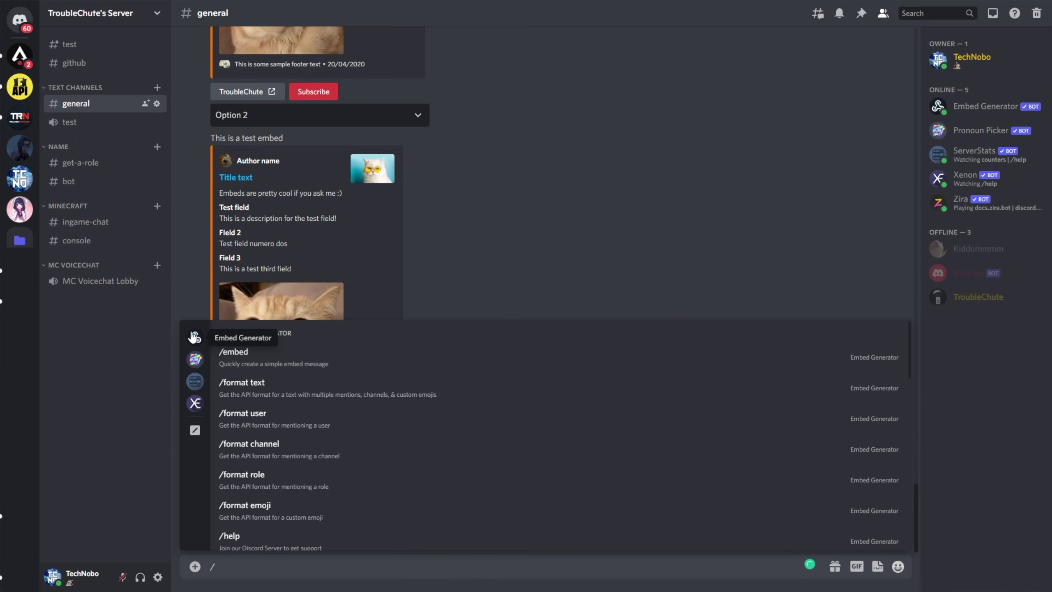
scroll(315, 415, "down", 5)
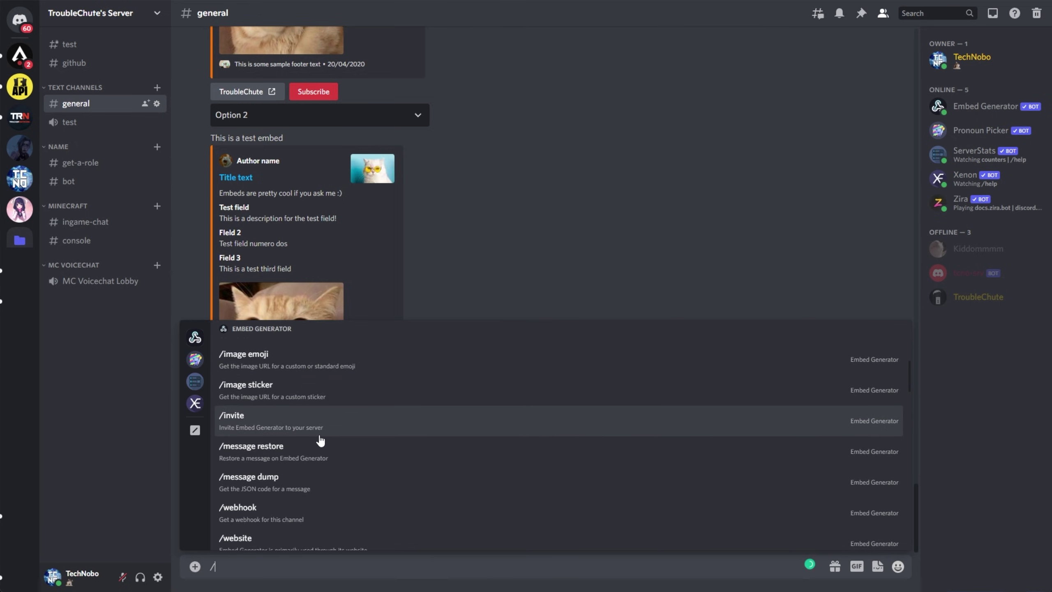
scroll(326, 417, "up", 5)
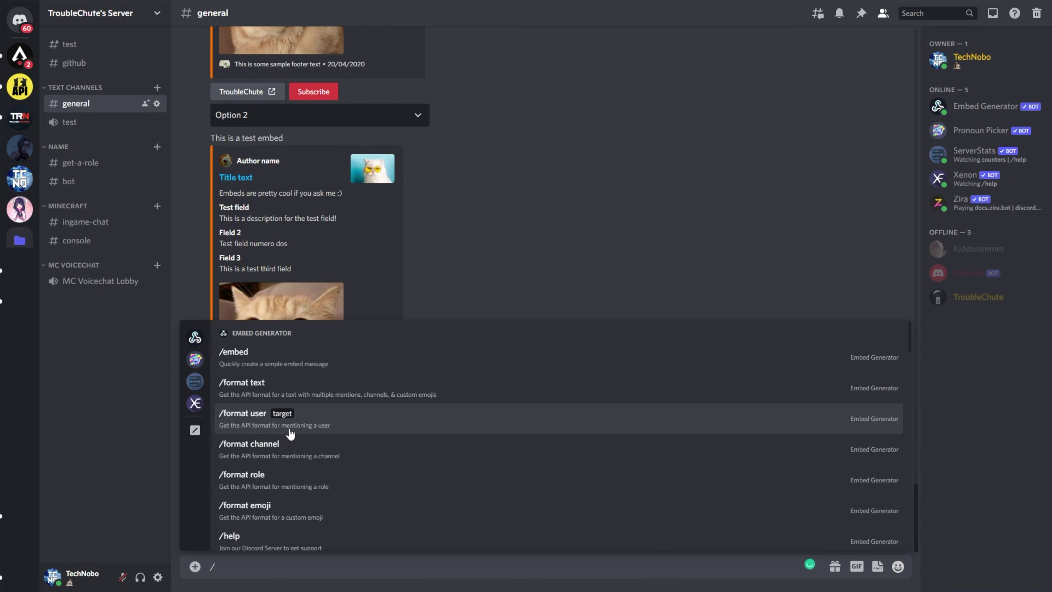
left_click(337, 429)
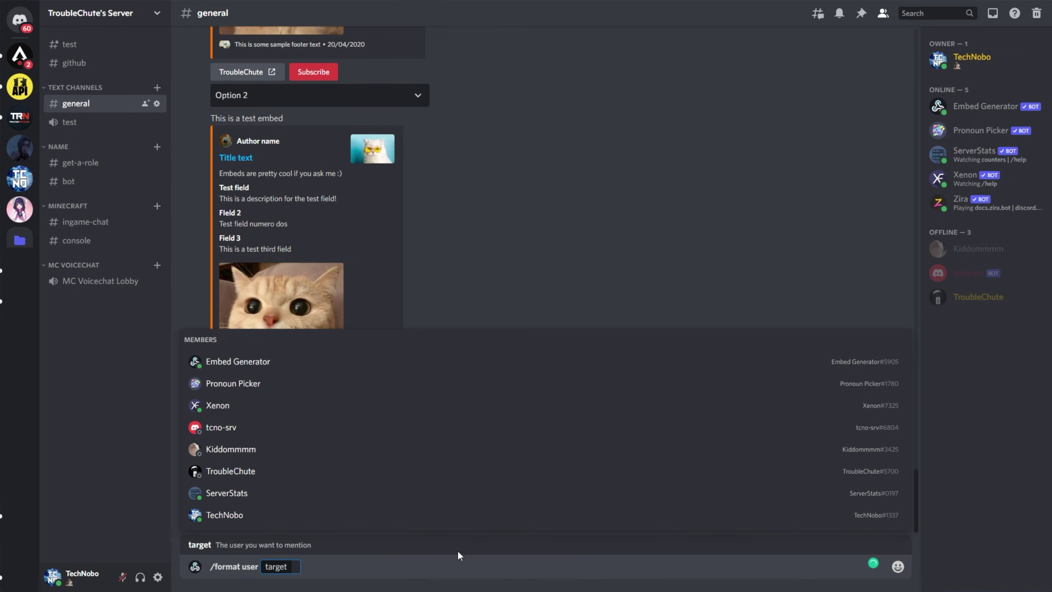
left_click(237, 518)
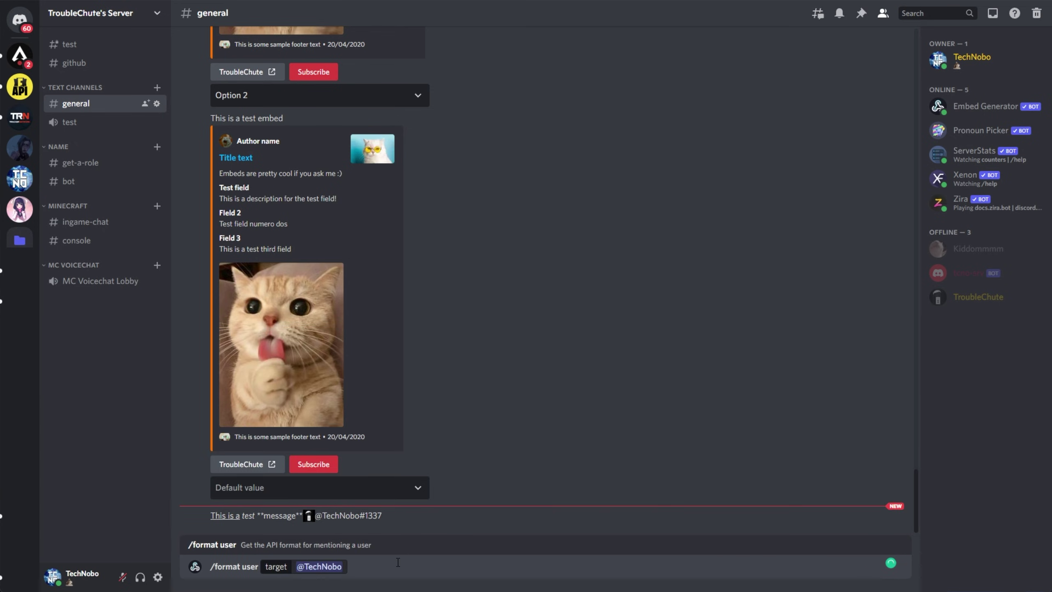
key("Return")
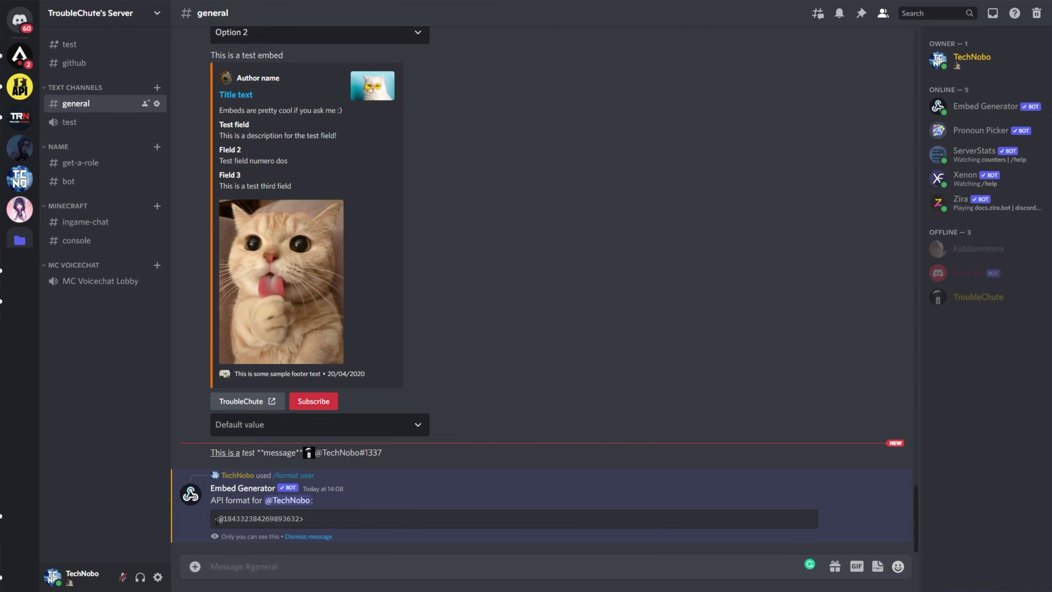
mouse_move(222, 520)
left_mouse_down()
mouse_move(312, 521)
mouse_move(215, 520)
left_mouse_up()
right_click(234, 521)
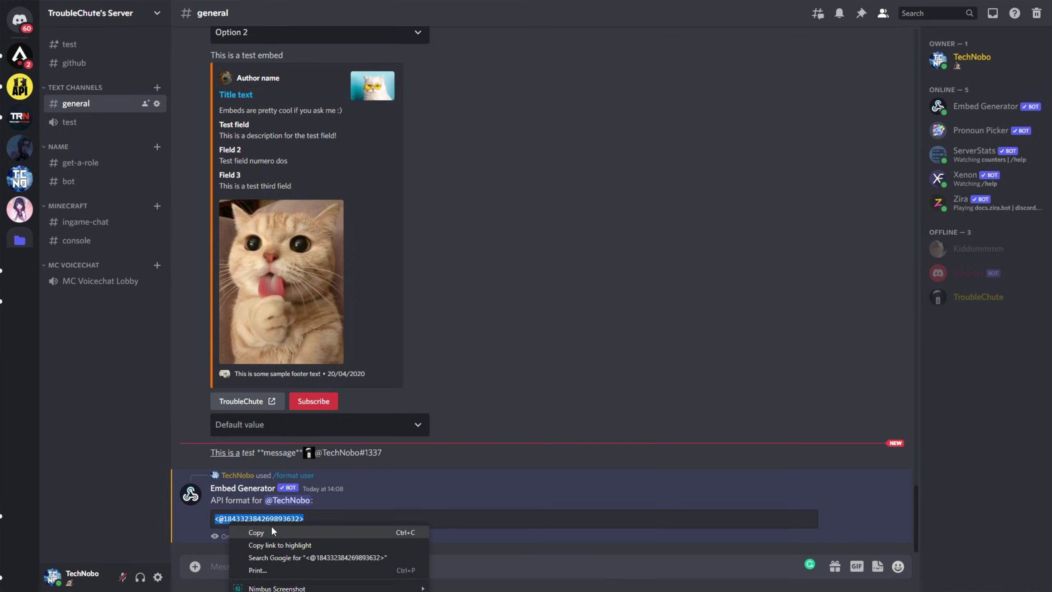
left_click(249, 531)
Step: Replace the plain-text mention in Content with the mention code, send it, and verify the mention
key("alt+Tab")
left_click_drag(363, 325, 296, 327)
key("ctrl+v")
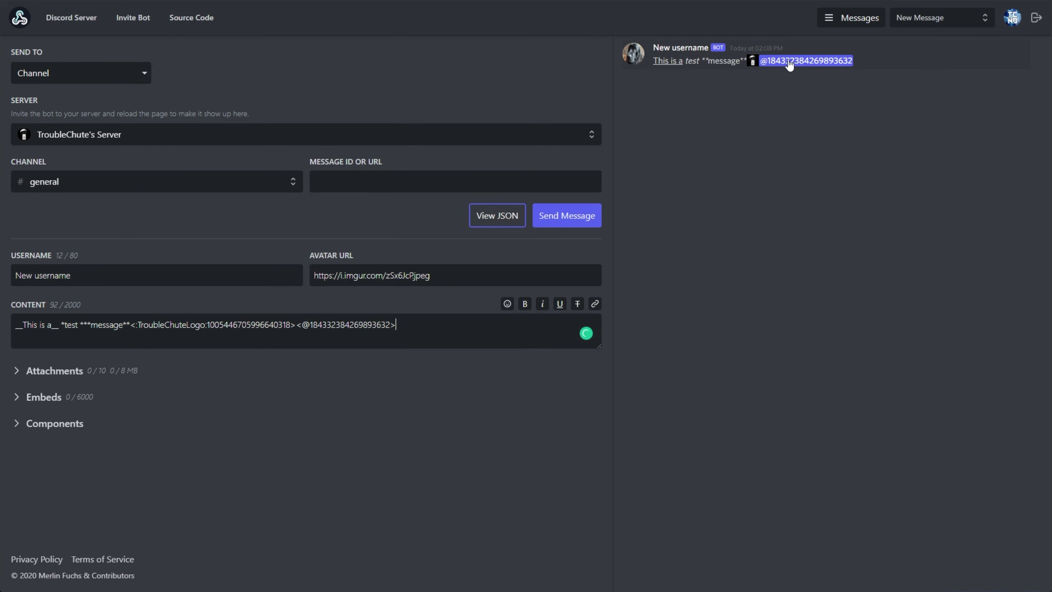
left_click(591, 216)
key("alt+Tab")
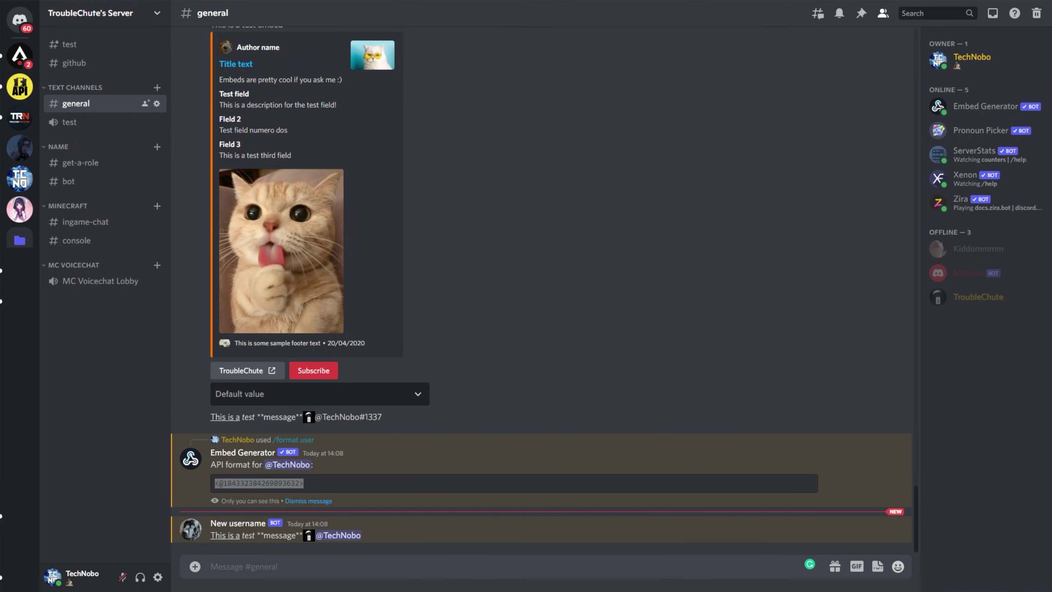
left_click(338, 535)
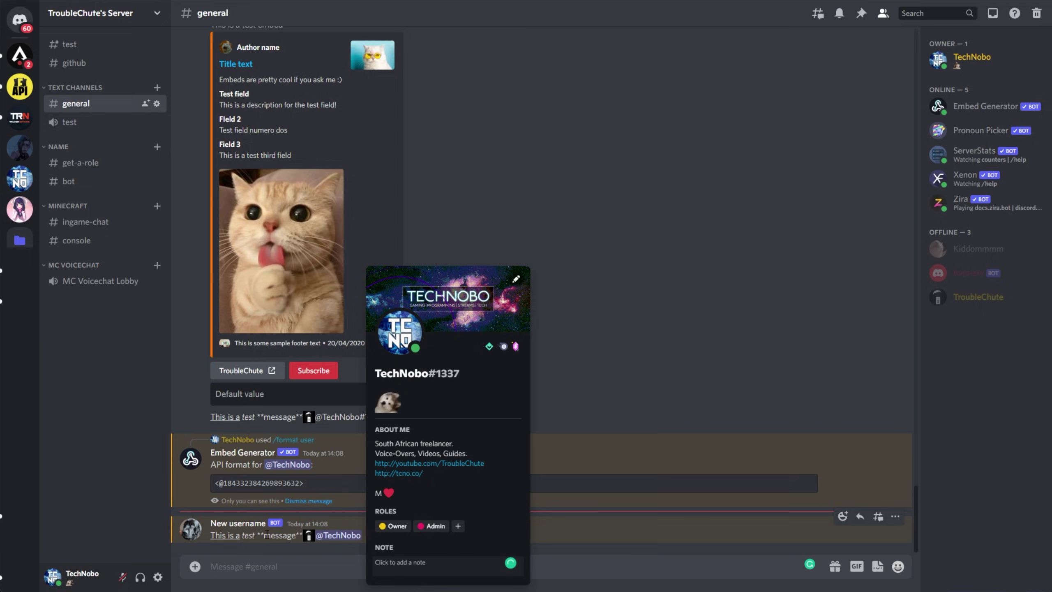
key("Escape")
type("/")
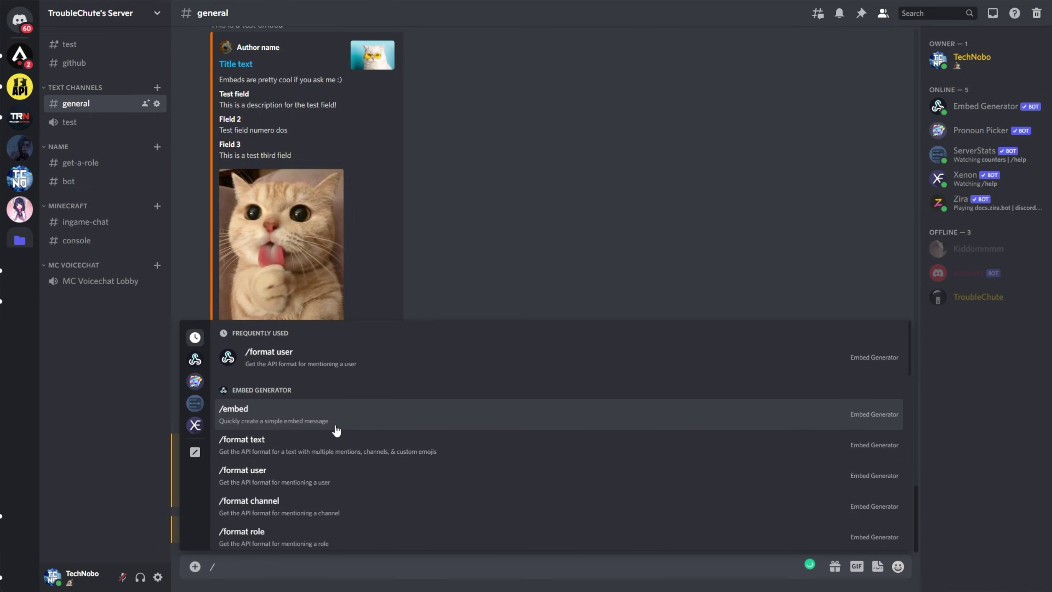
left_click(308, 421)
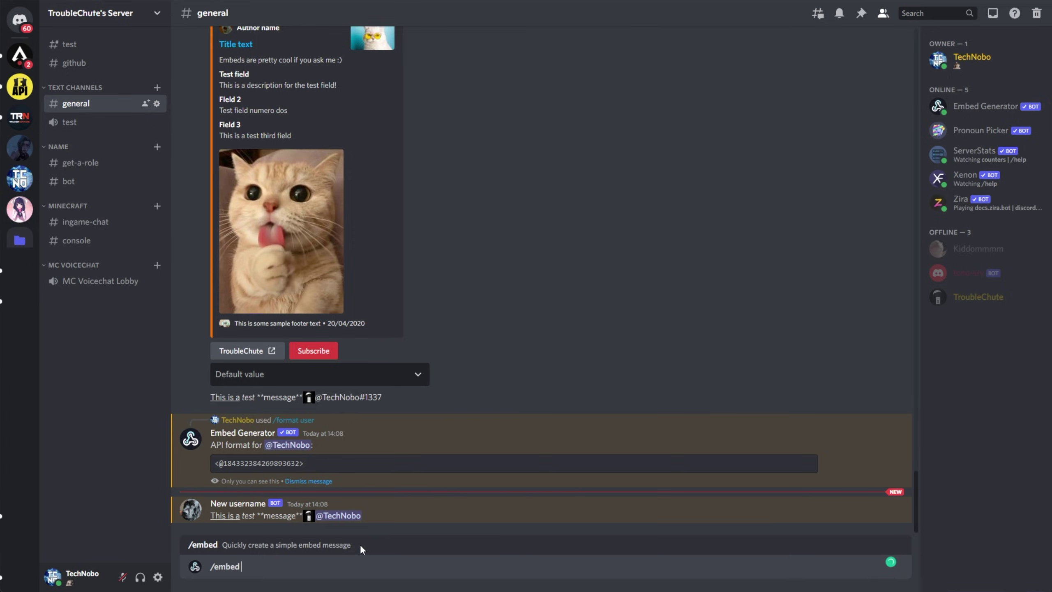
type("Test message")
key("Return")
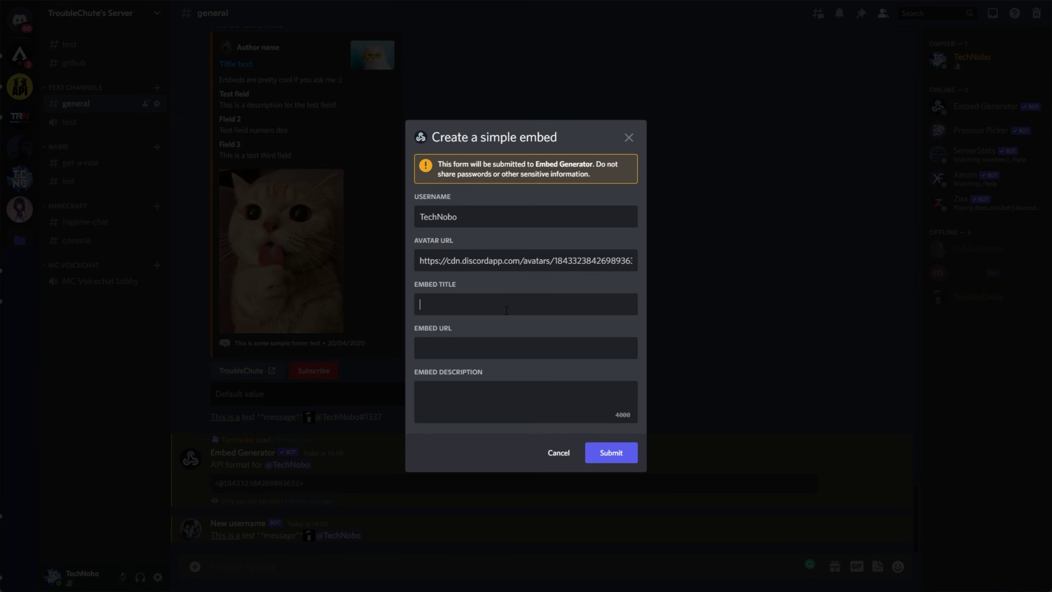
type("Embed title")
key("Tab")
type("https://google.com")
left_click(516, 418)
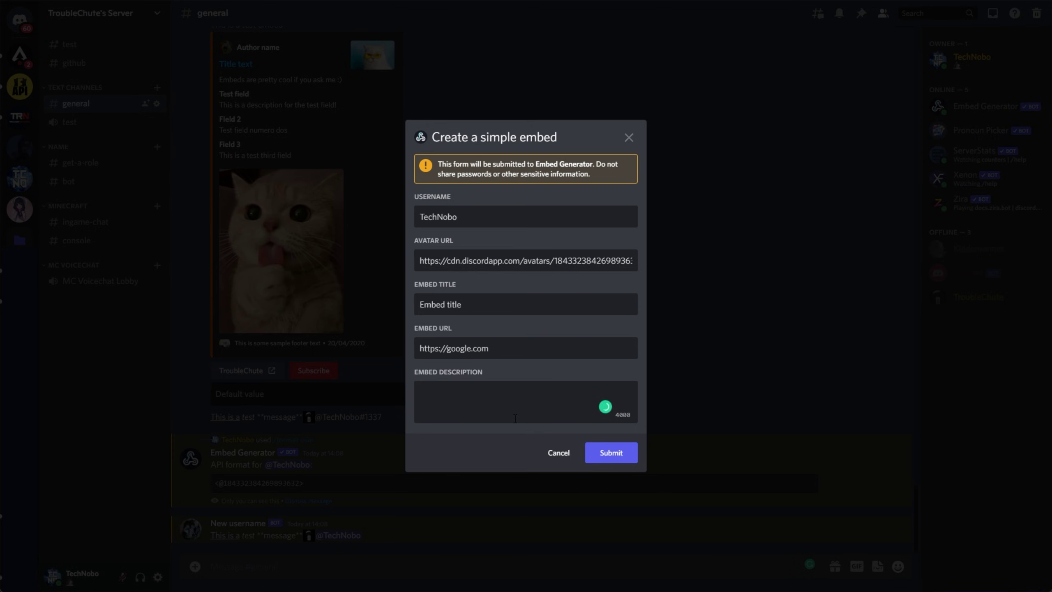
type("This is a description")
left_click(609, 456)
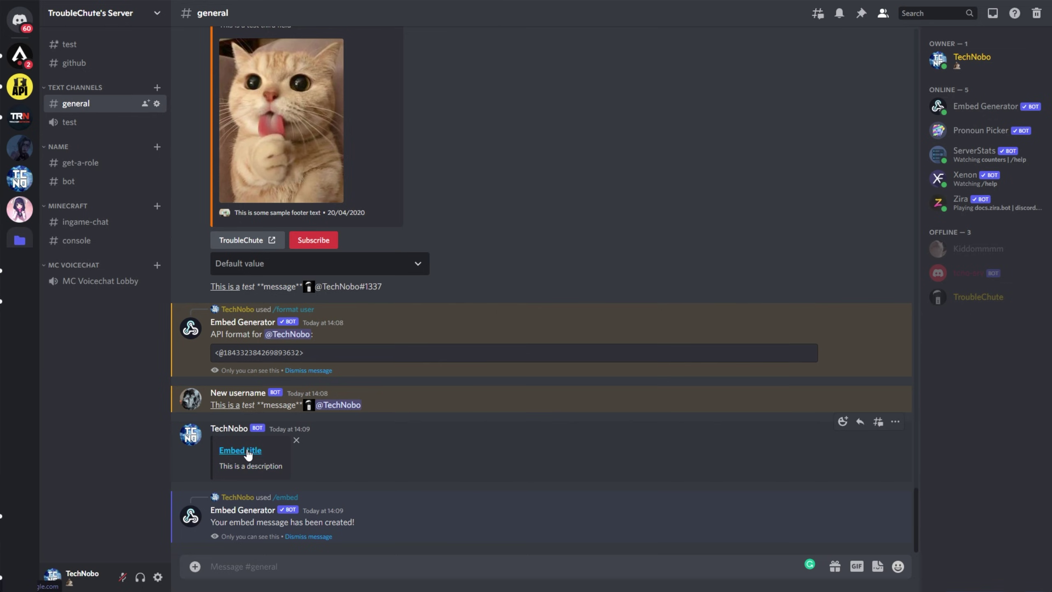
Step: Draft the two-line message 'This is a sample message' with a member mention and emojis
type("/")
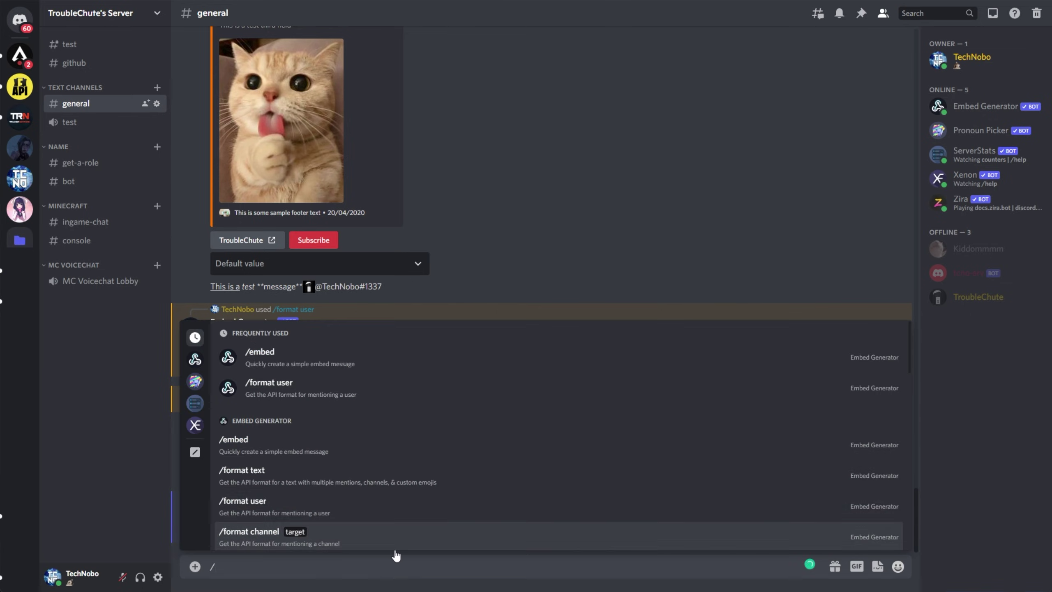
scroll(369, 486, "down", 1)
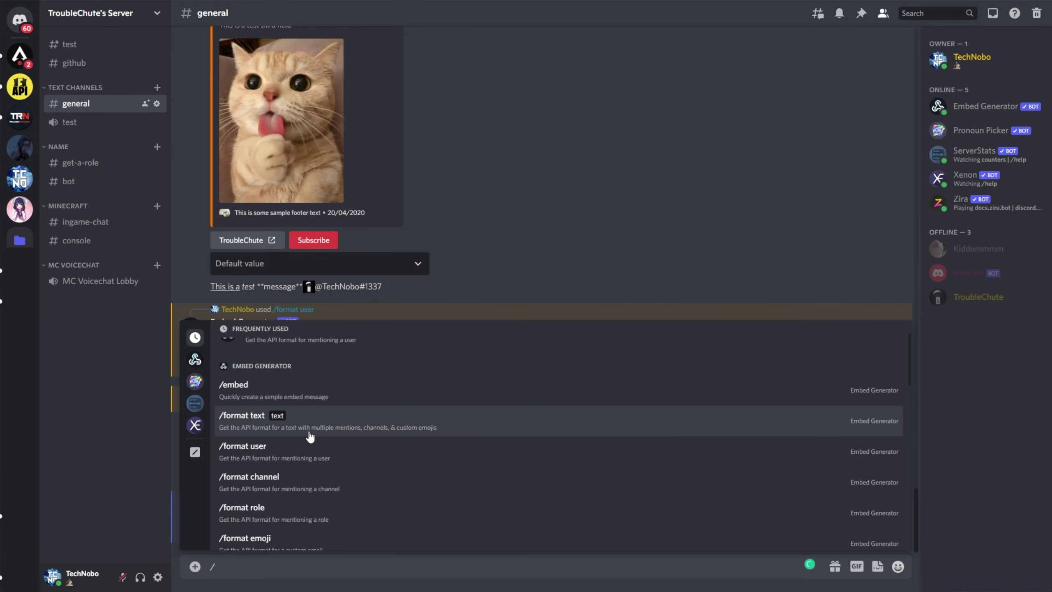
left_click(412, 431)
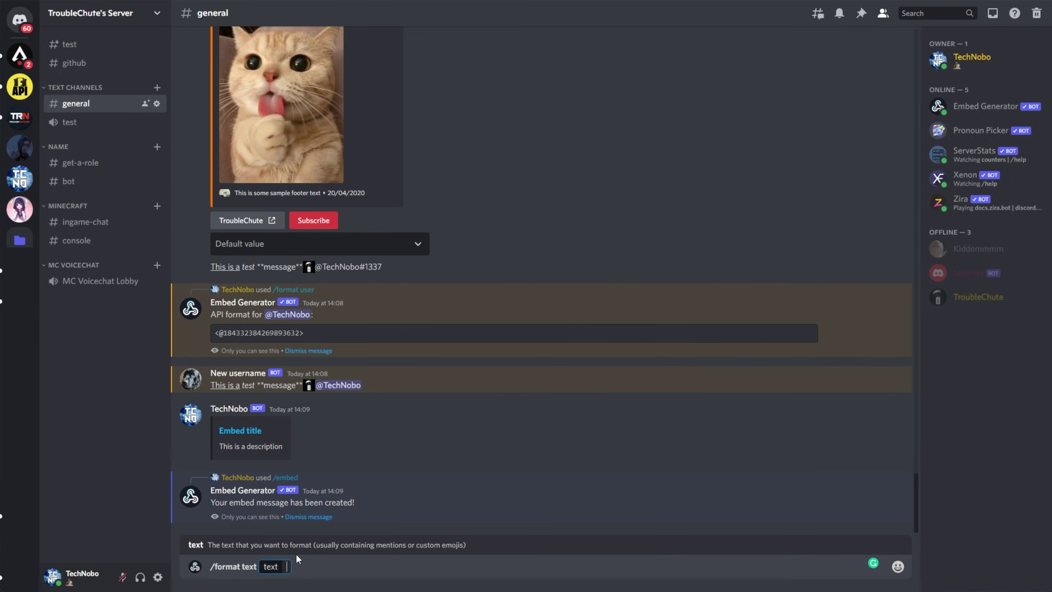
key("BackSpace")
key("BackSpace")
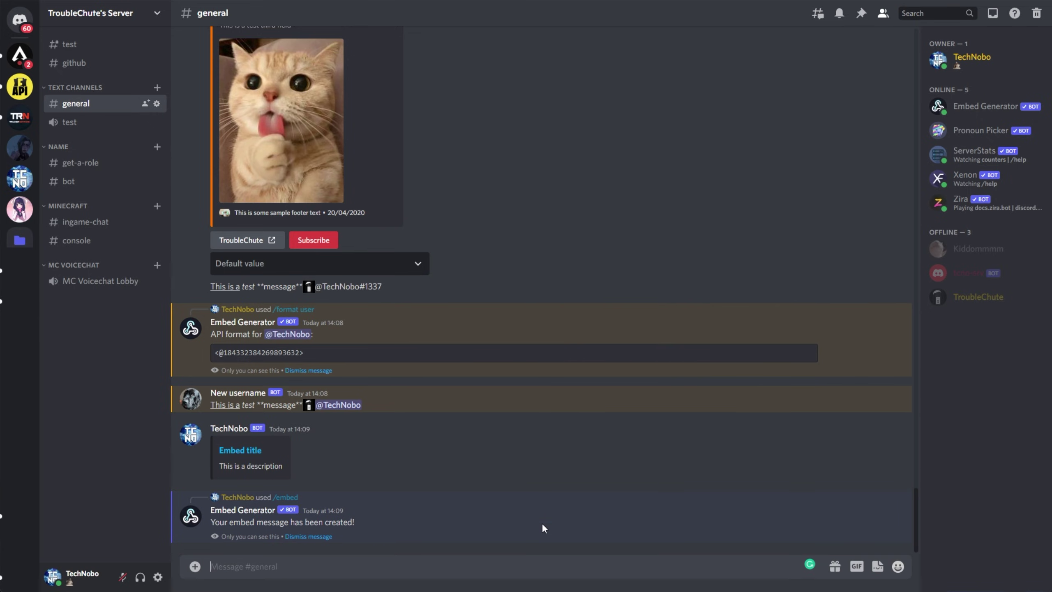
type("This is a")
key("shift+Return")
type("sample")
type(" message @kid")
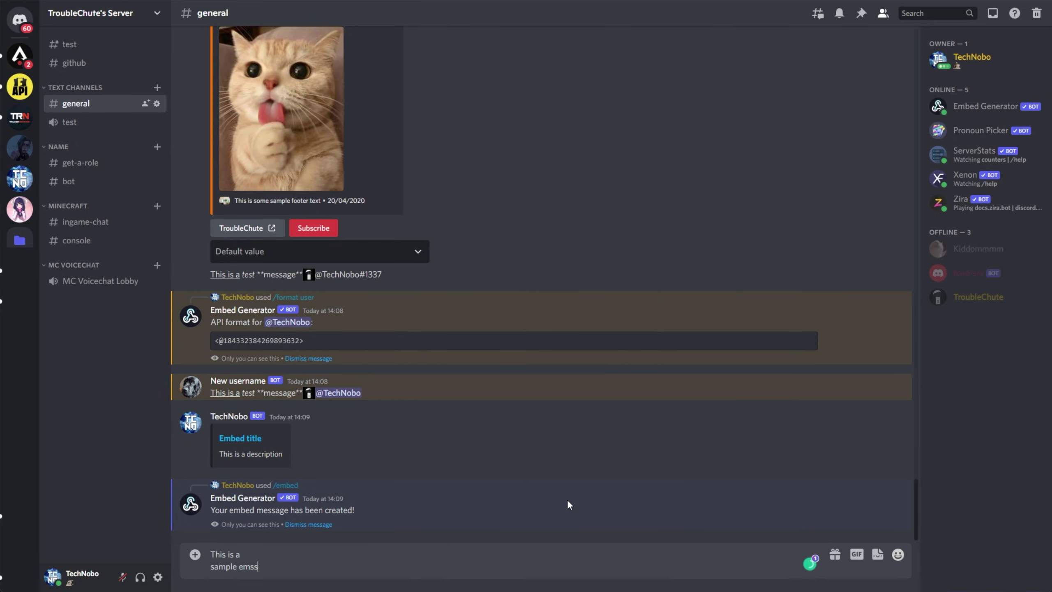
key("Tab")
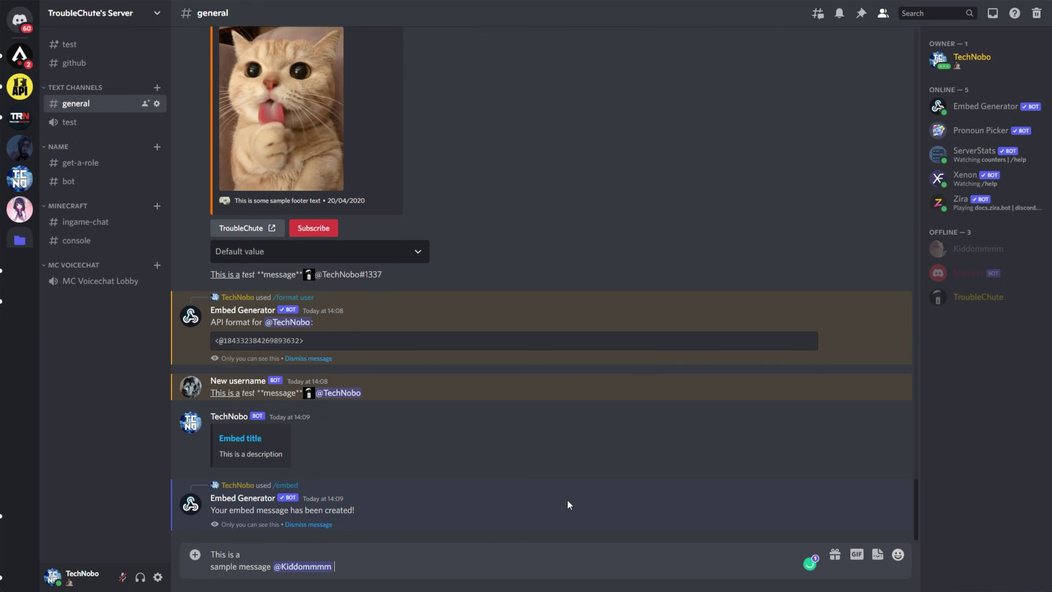
left_click(897, 554)
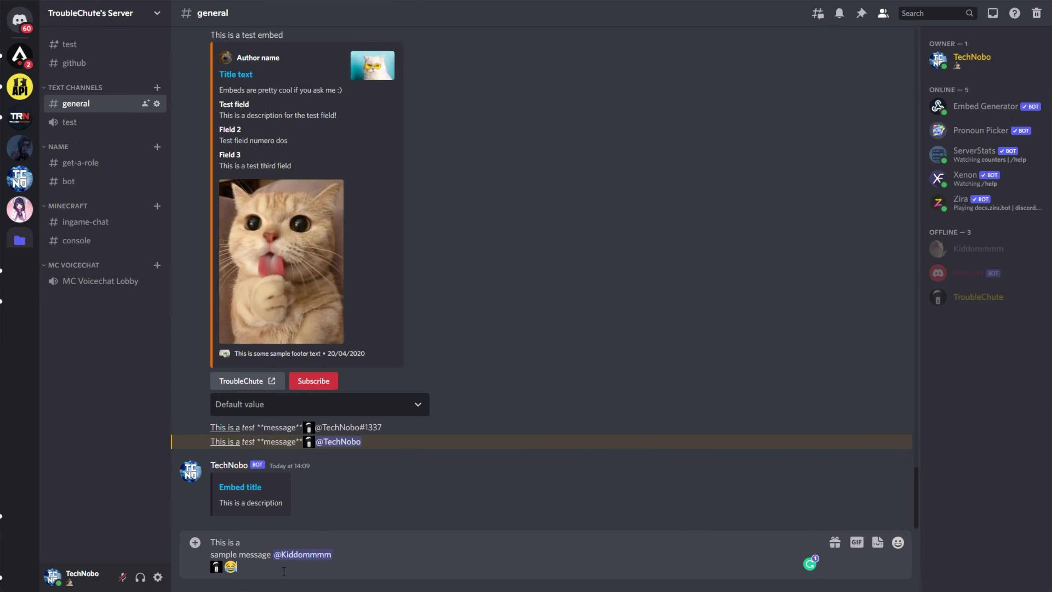
Step: Cut the draft and run /format text on it to get its API-formatted code
key("ctrl+a")
key("BackSpace")
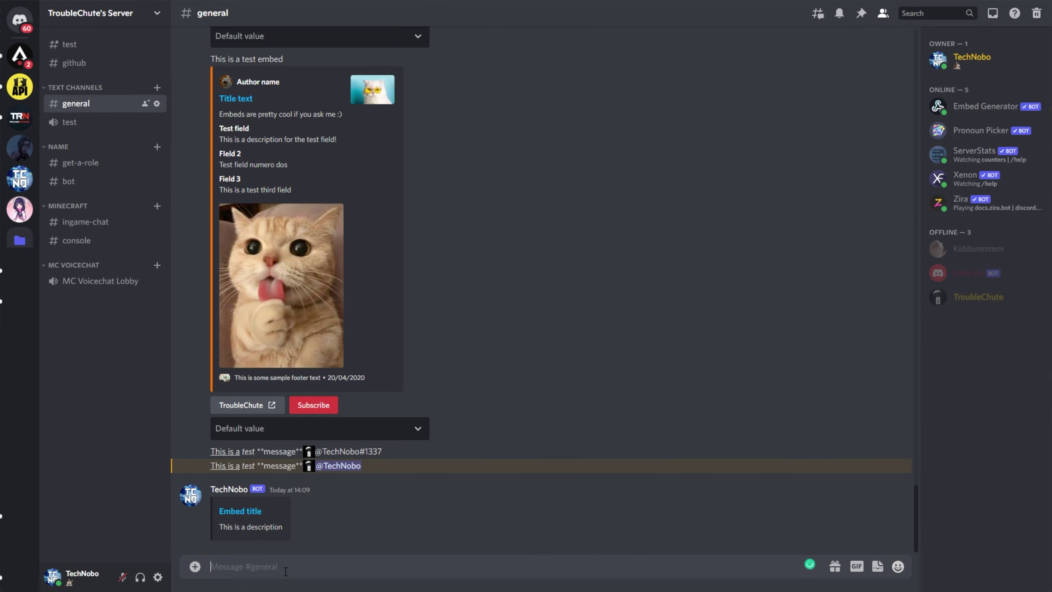
type("/format text")
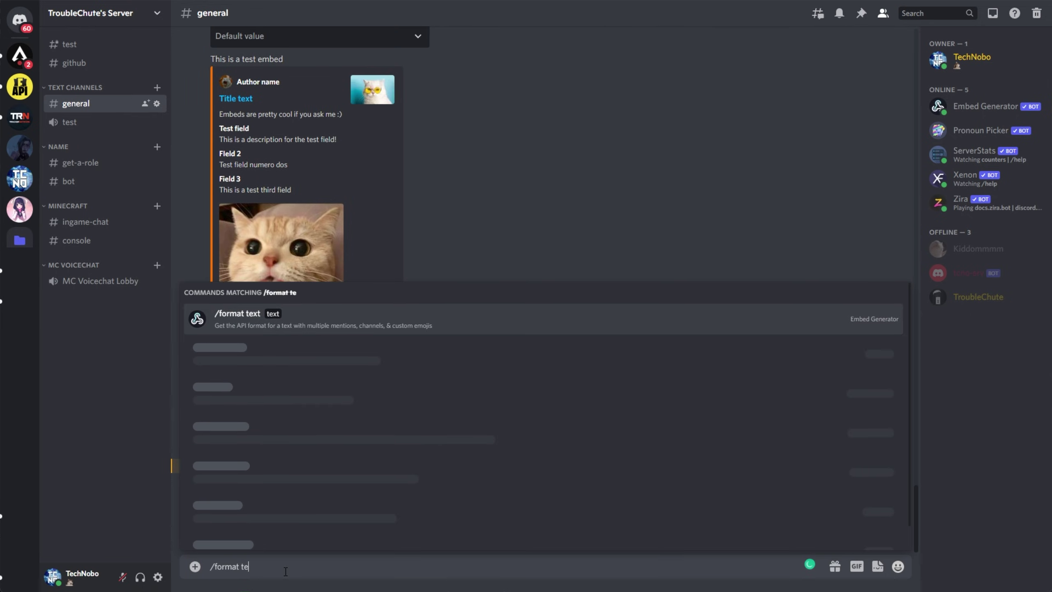
key("Tab")
key("ctrl+v")
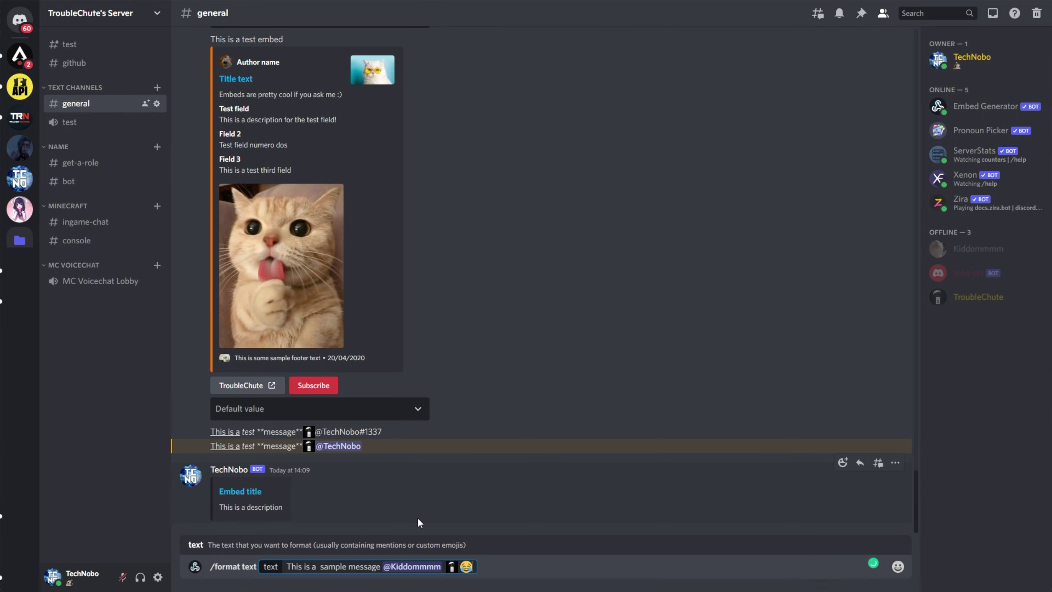
key("Return")
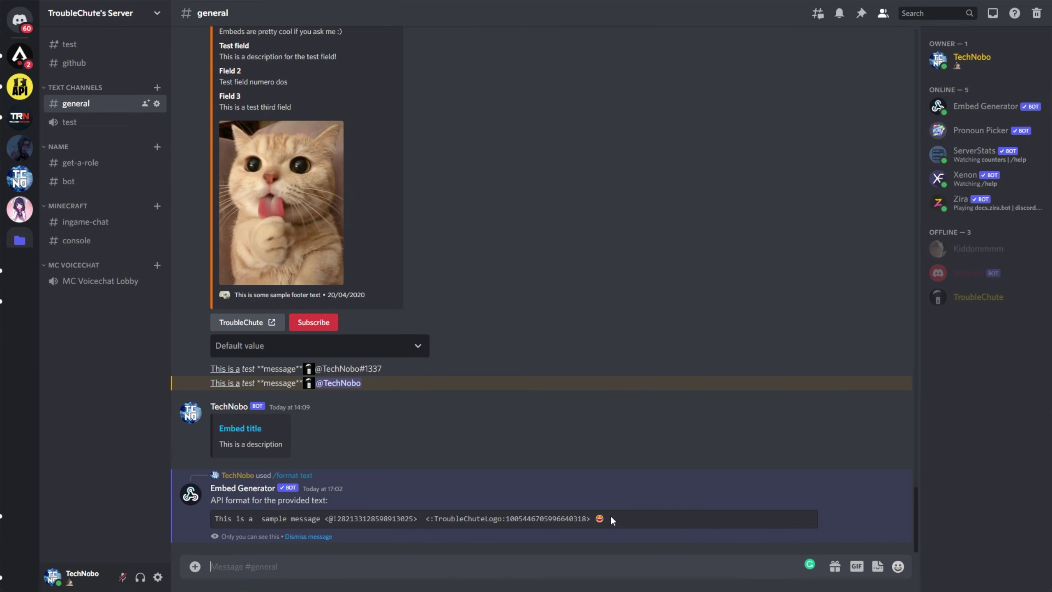
left_click_drag(609, 515, 201, 525)
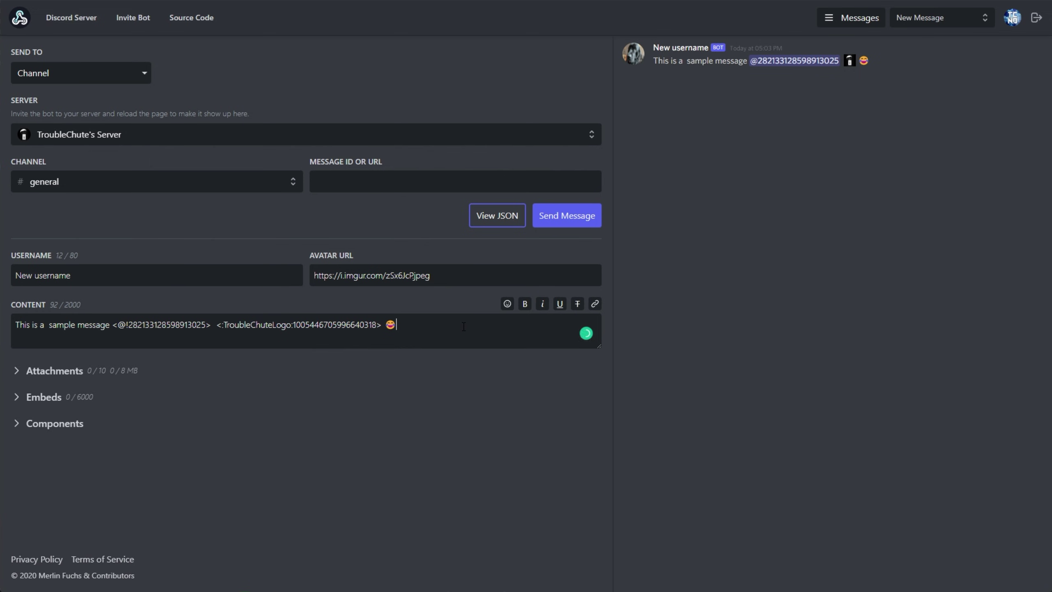
Step: Send the formatted sample message from Embed Generator and check the new post in #general
left_click_drag(885, 61, 656, 62)
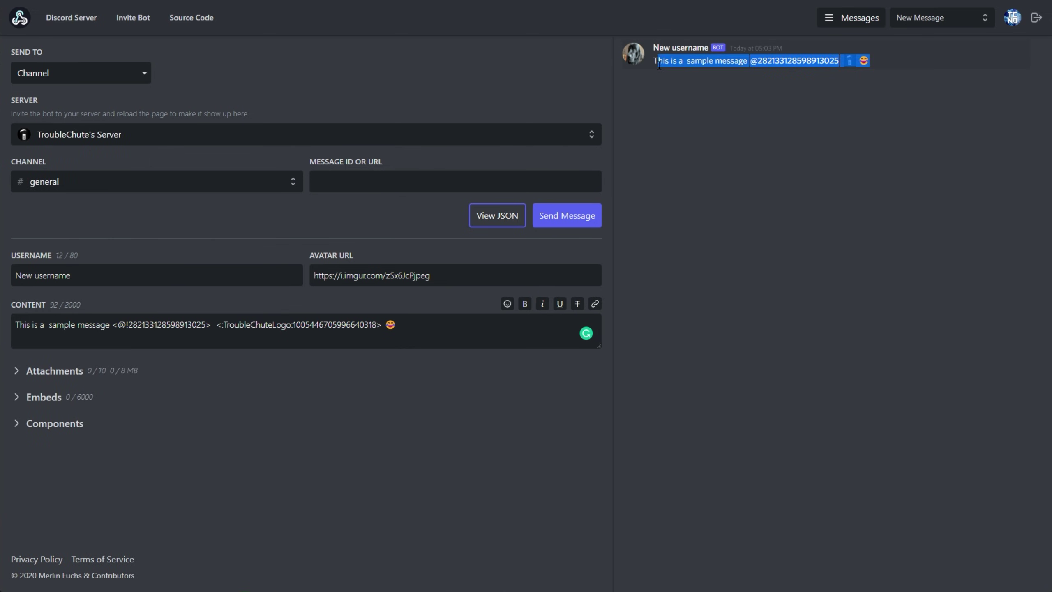
left_click(689, 76)
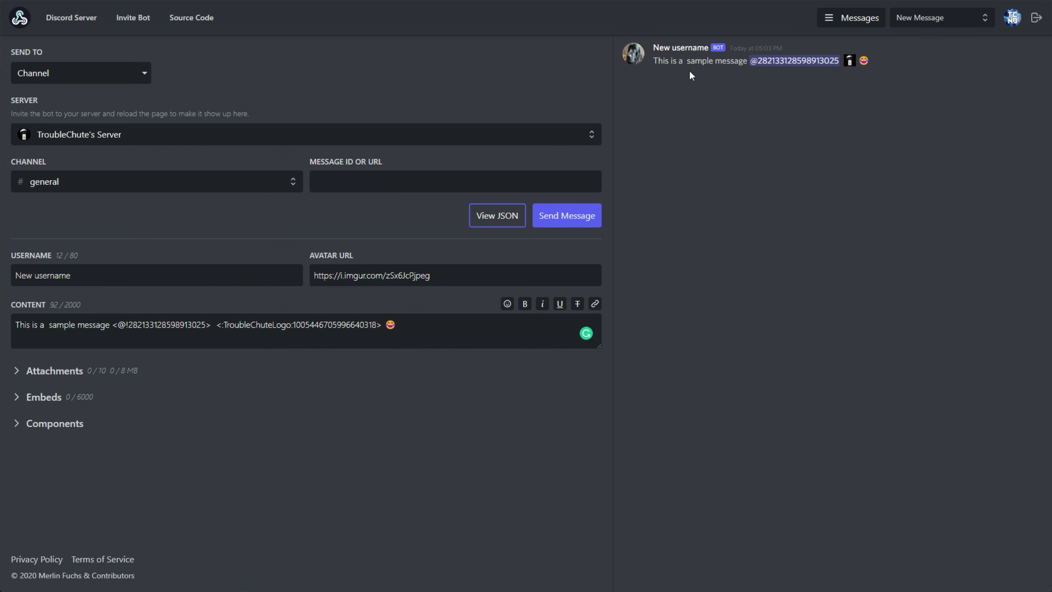
left_click(575, 217)
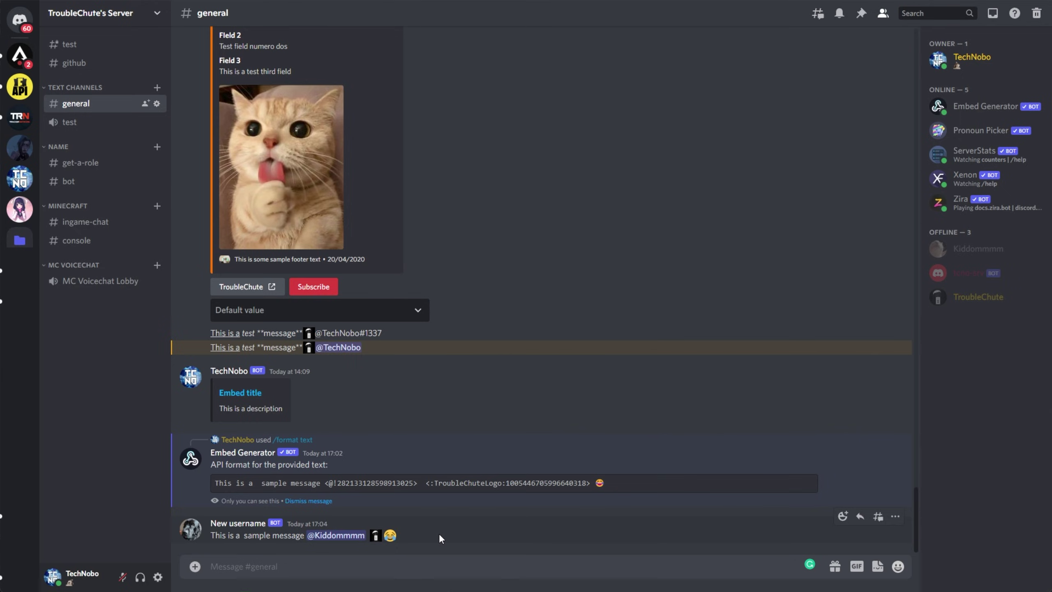
left_click_drag(439, 538, 208, 540)
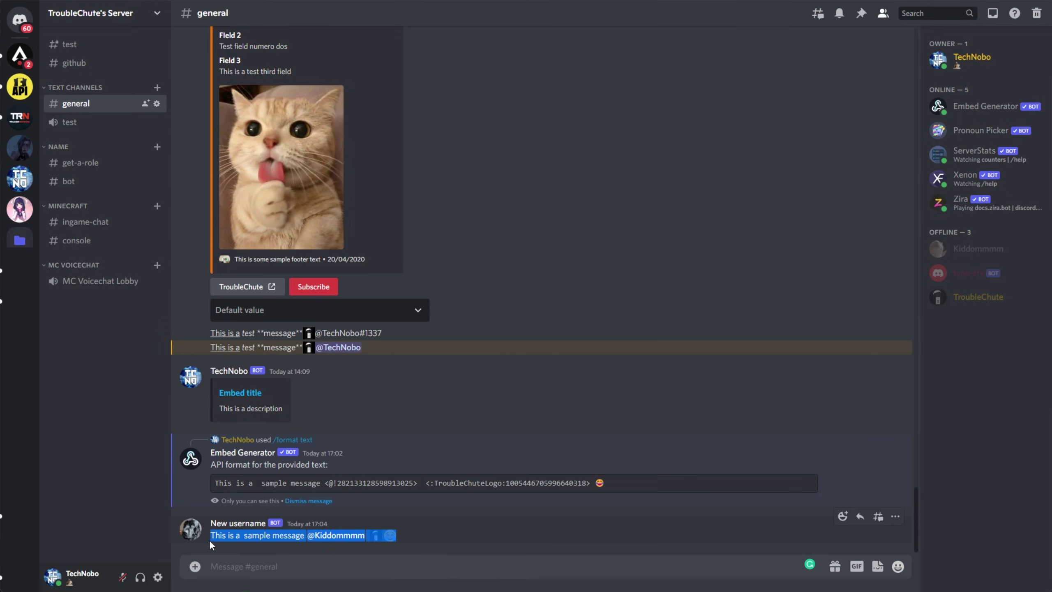
left_click(221, 540)
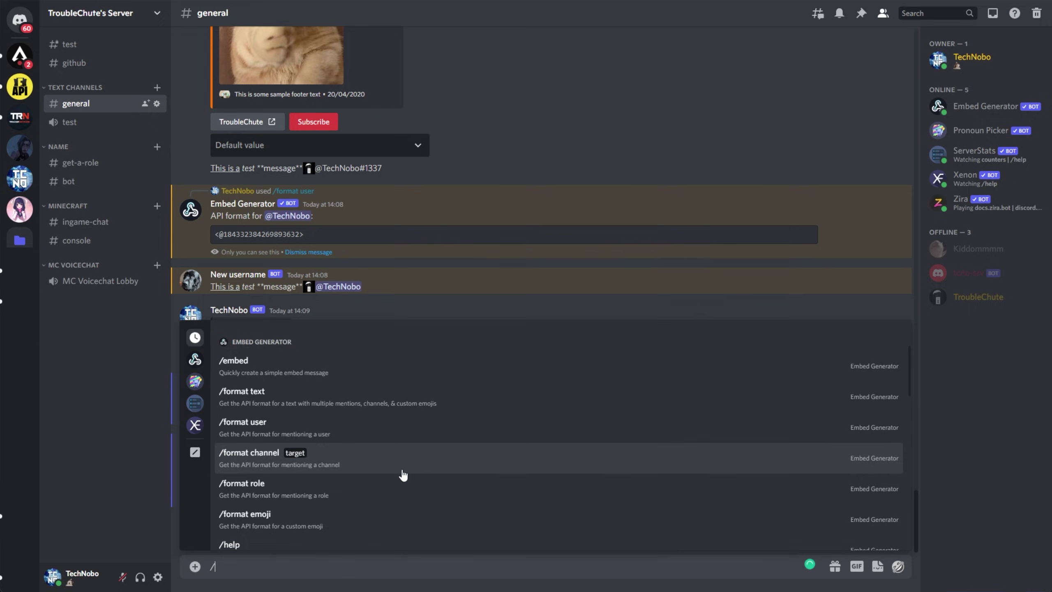
Step: Format the Minecraft channel mention and send 'Visit me in' with it through the webhook
left_click(325, 464)
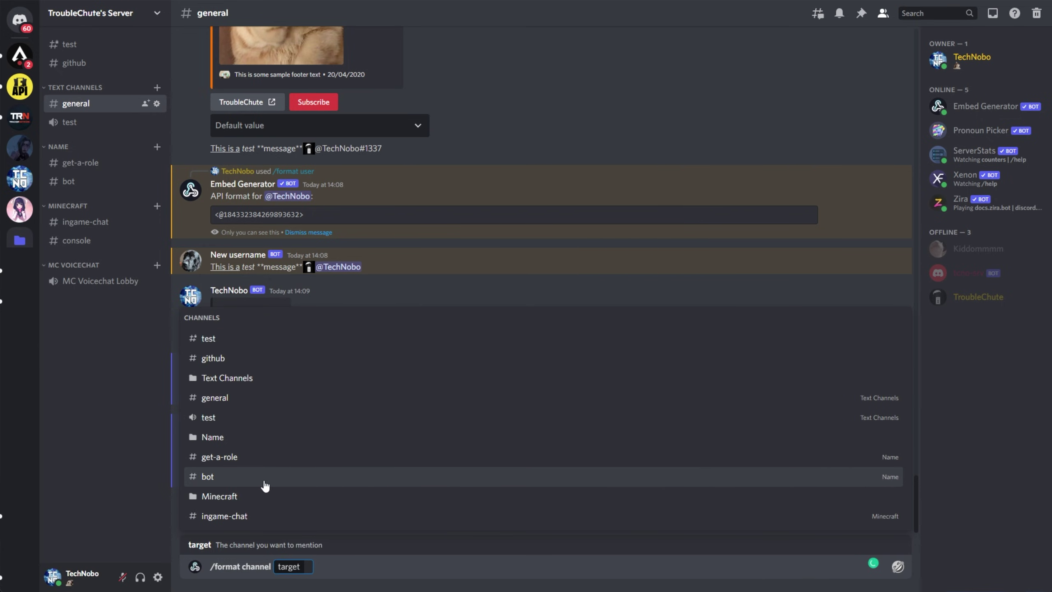
left_click(254, 508)
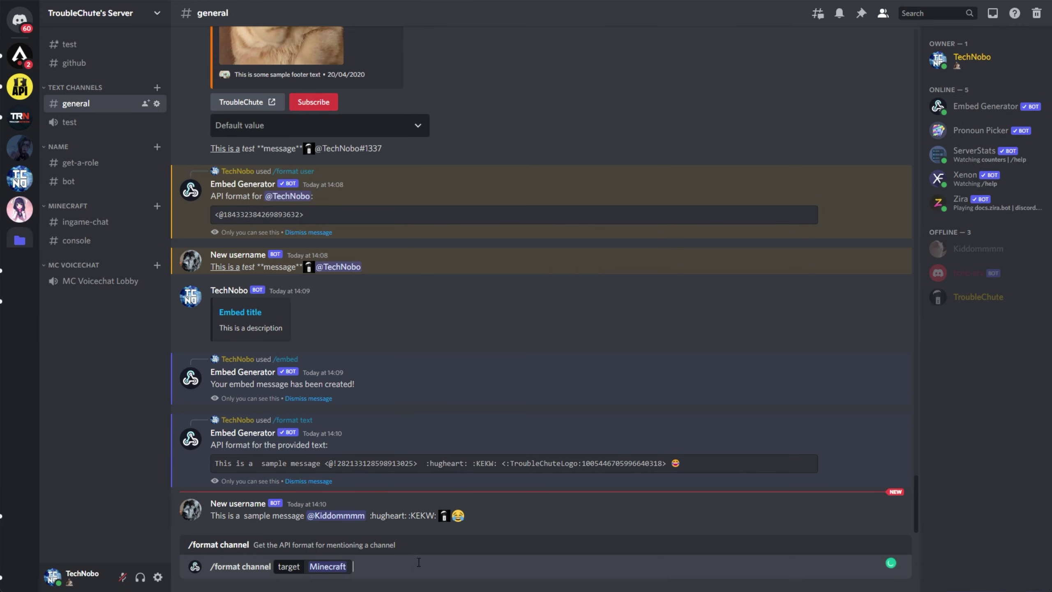
key("Return")
left_click_drag(307, 519, 228, 523)
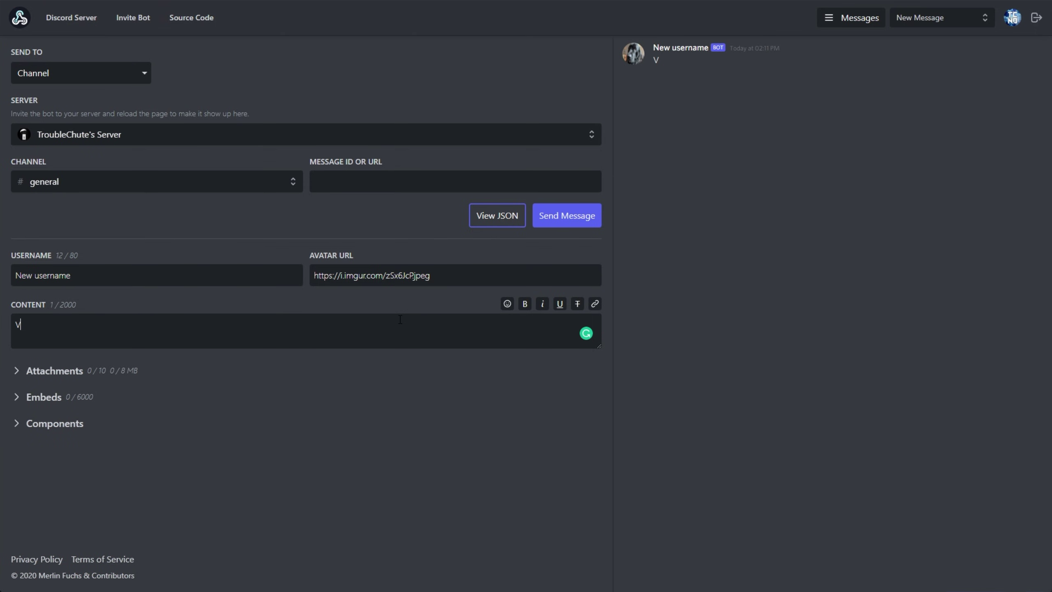
type("isit me in")
key("ctrl+v")
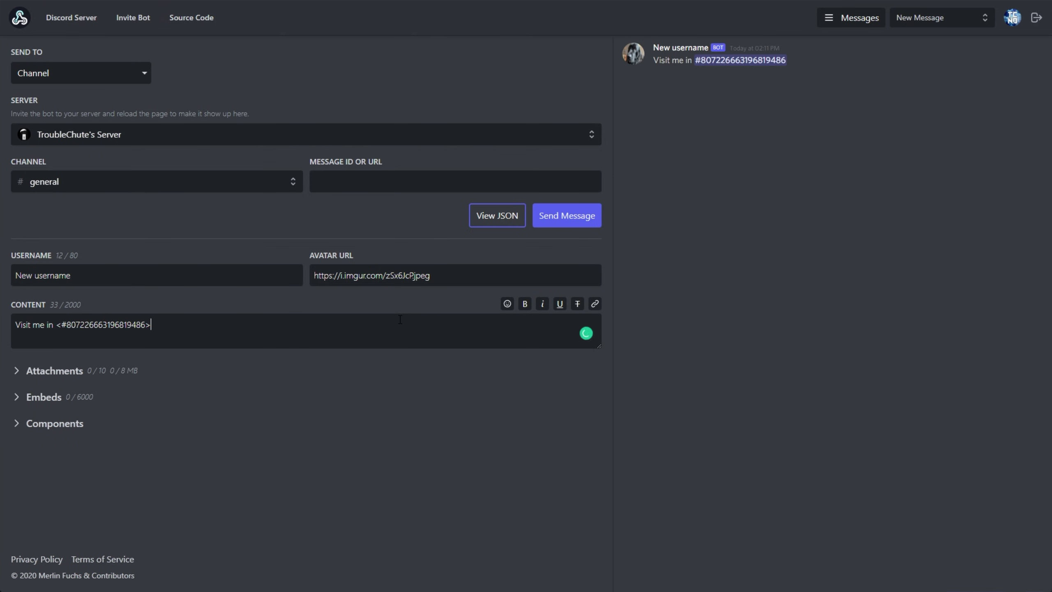
left_click(572, 217)
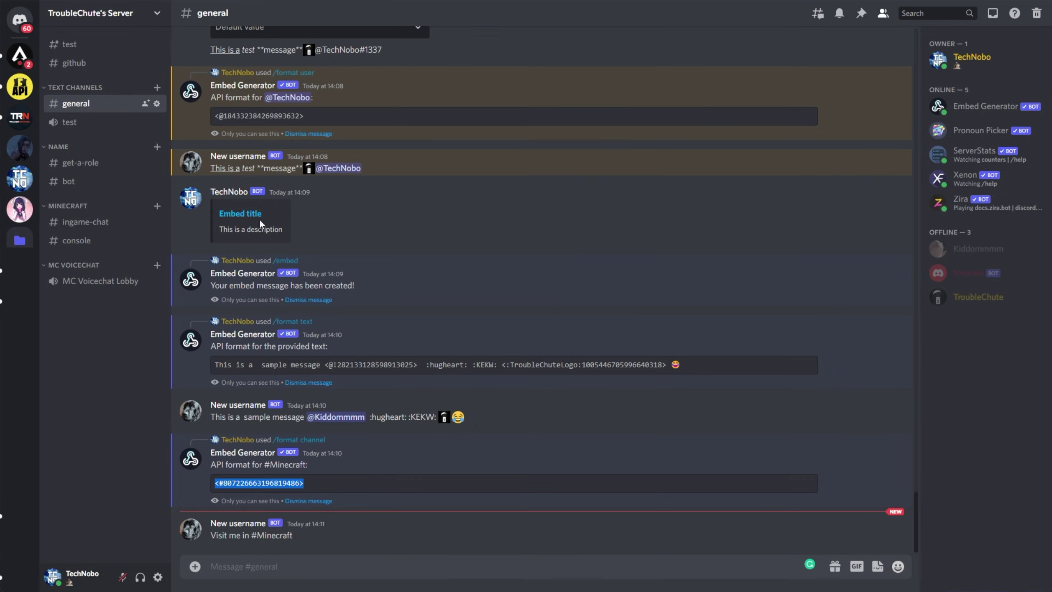
Step: Format #ingame-chat with /format channel and send 'Visit me in #ingame-chat' via the webhook
left_click_drag(211, 536, 292, 539)
left_click(303, 544)
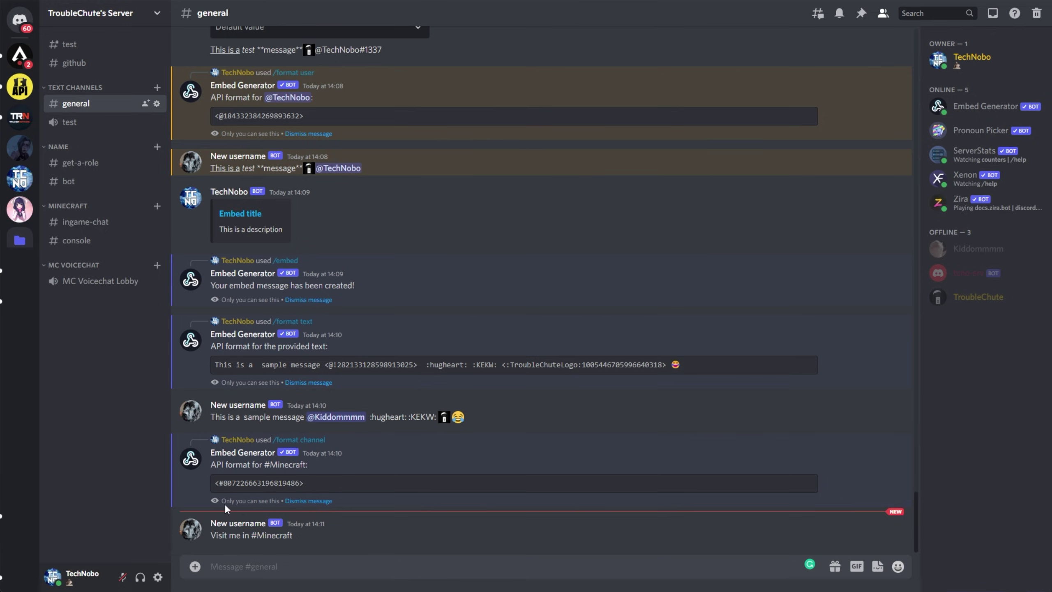
left_click(285, 569)
type("/")
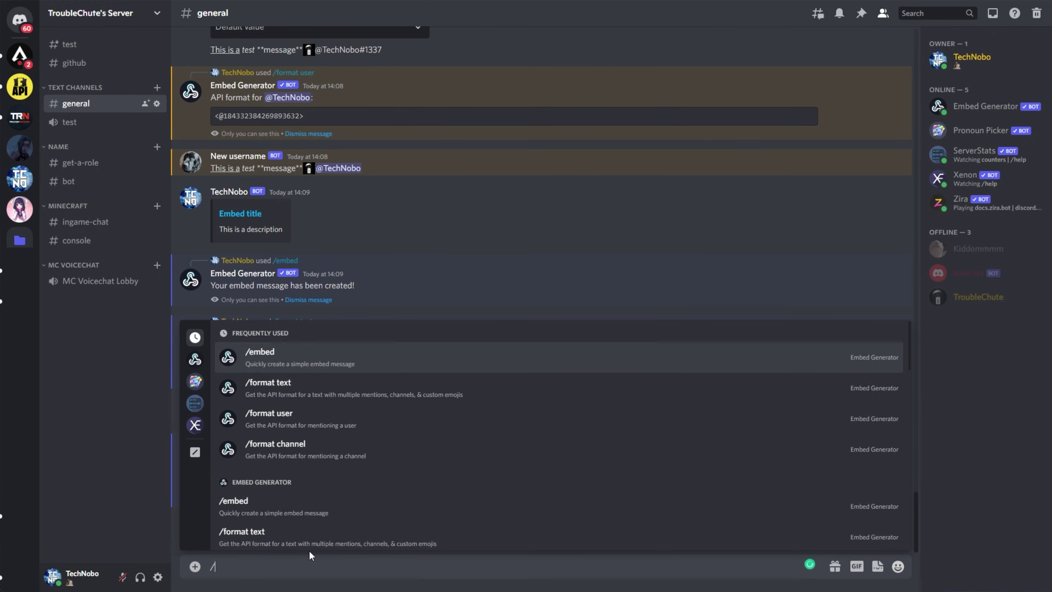
scroll(290, 477, "down", 3)
left_click(257, 491)
left_click(244, 523)
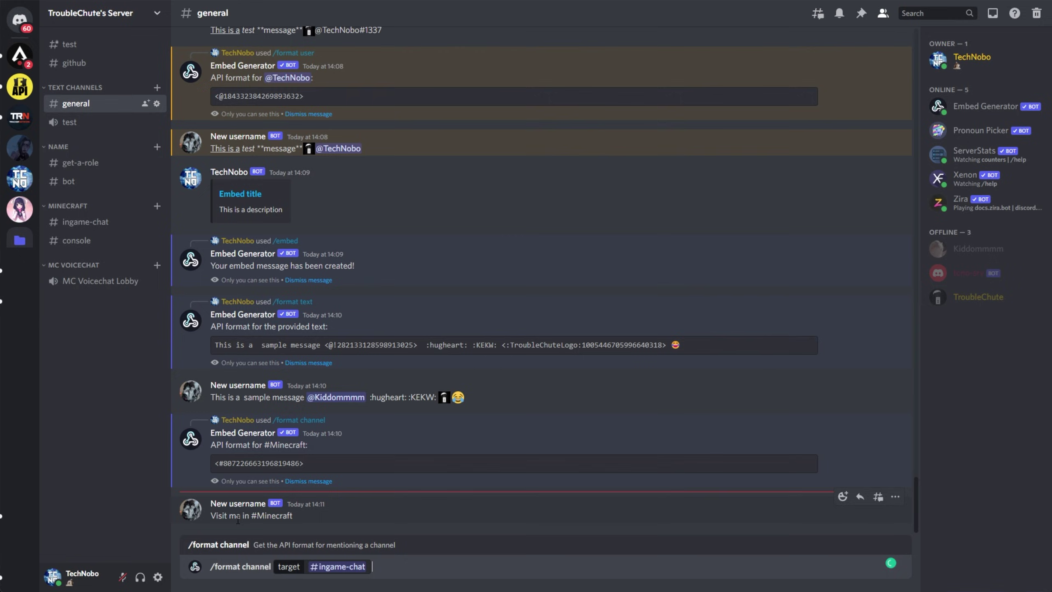
key("Return")
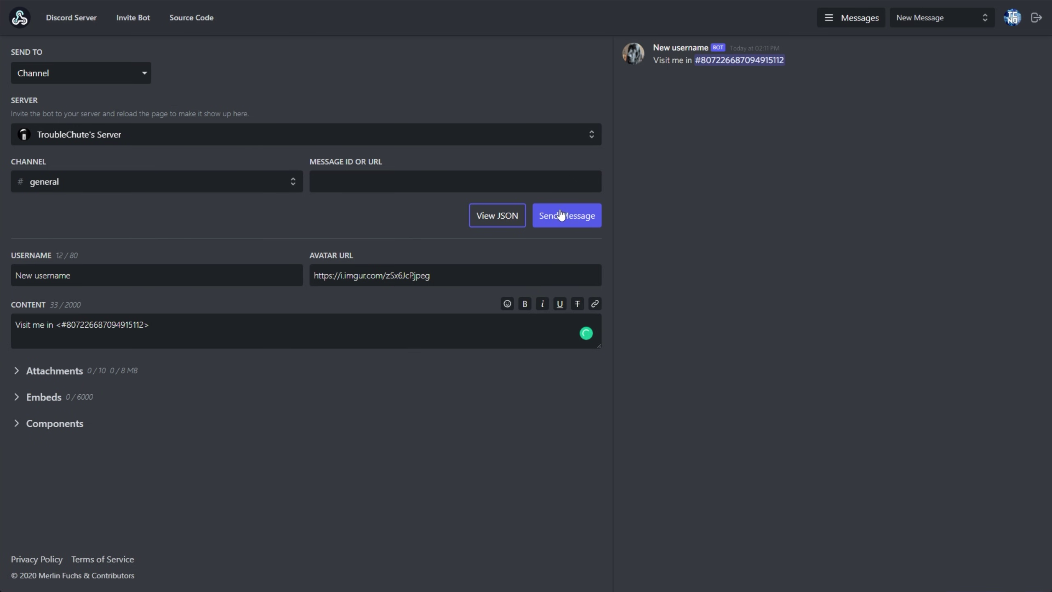
left_click(563, 216)
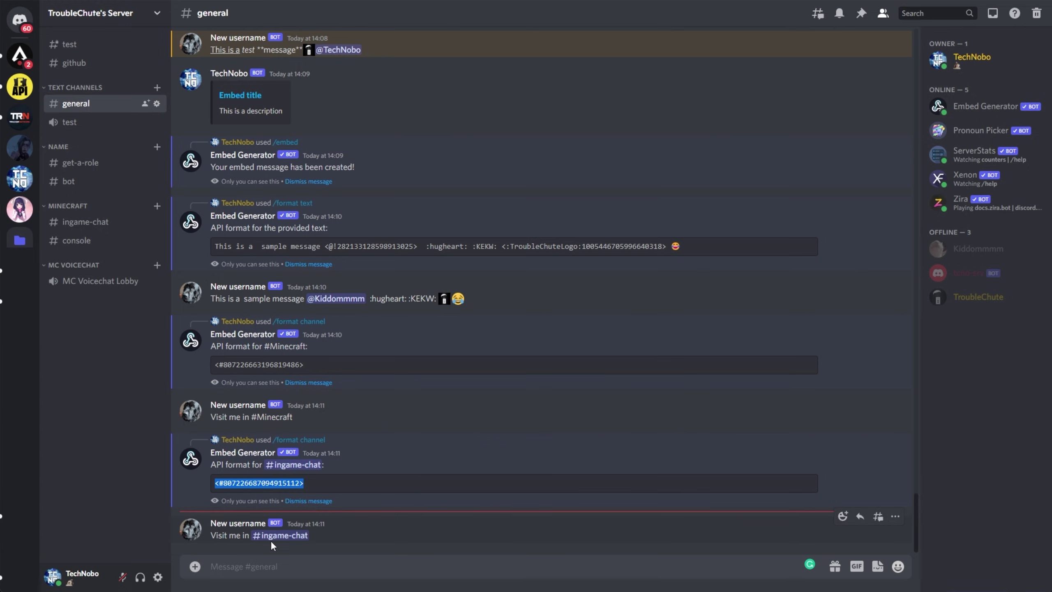
type("/")
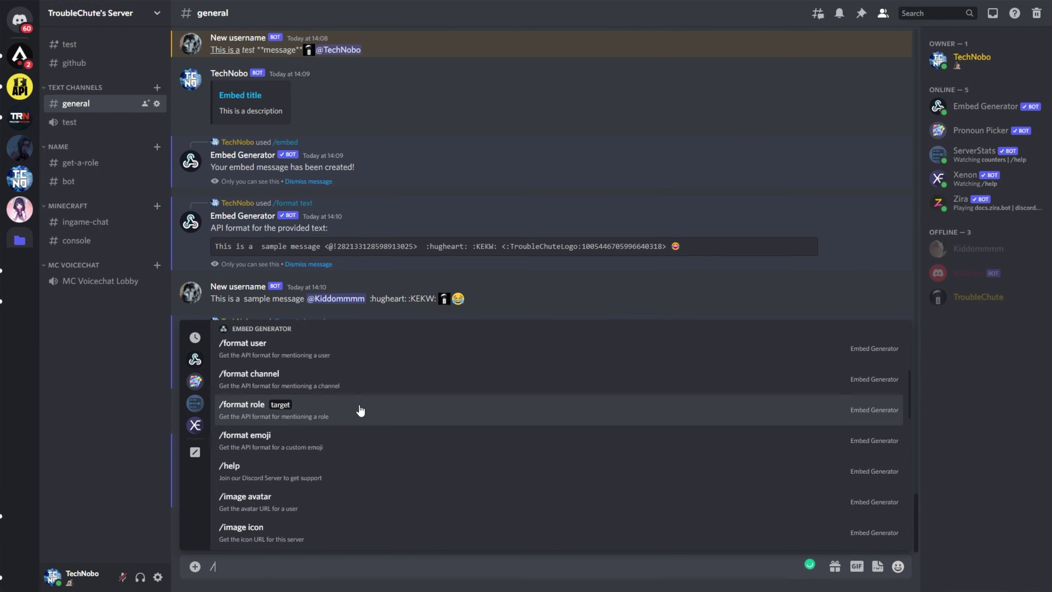
Step: Scroll the Embed Generator command list and pick /message dump
scroll(281, 461, "down", 1)
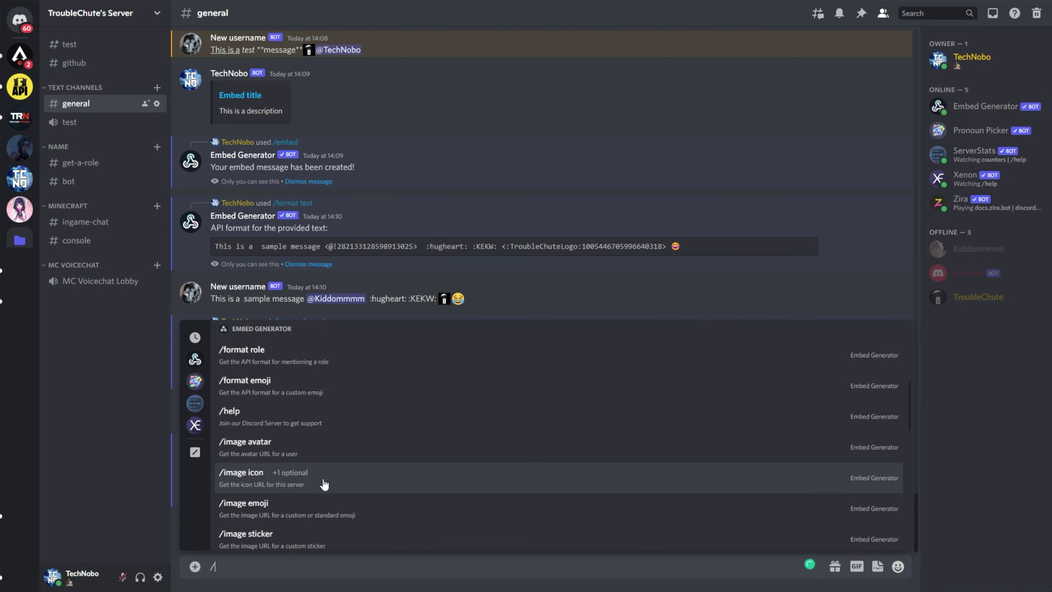
scroll(327, 482, "down", 1)
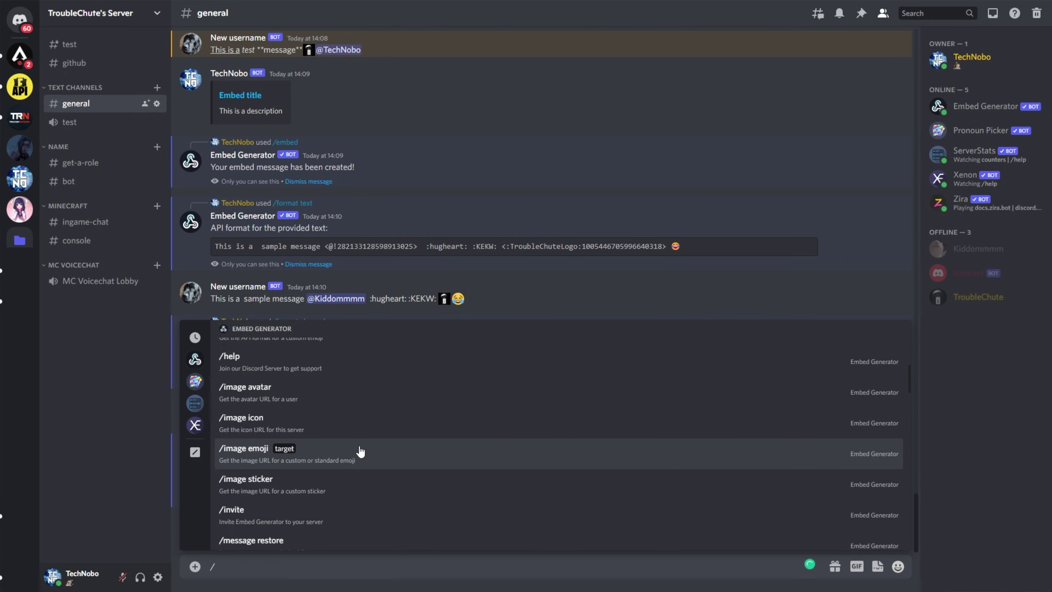
scroll(360, 450, "down", 1)
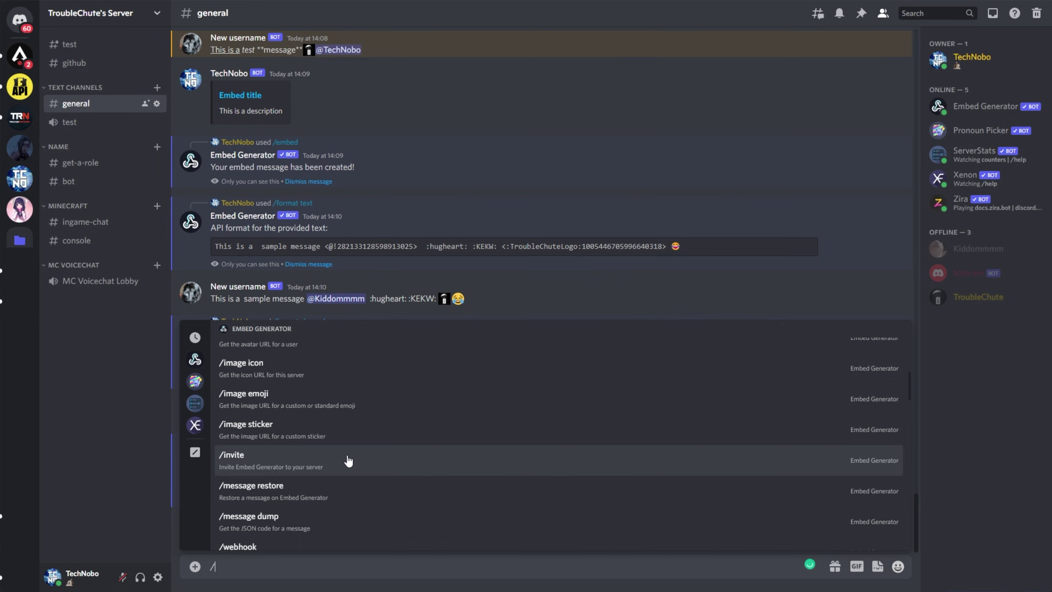
scroll(352, 451, "down", 1)
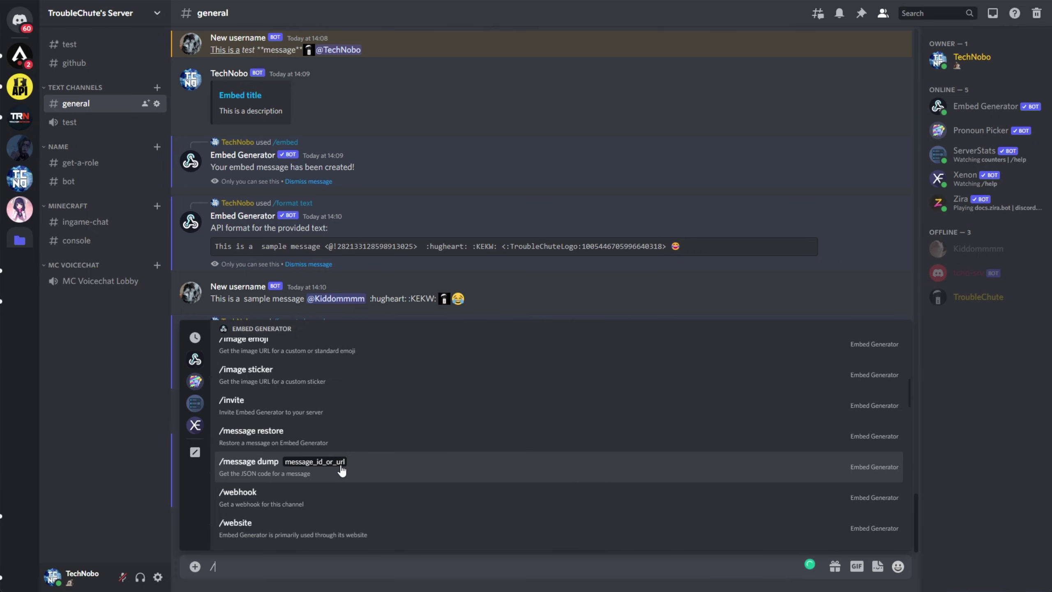
left_click(346, 468)
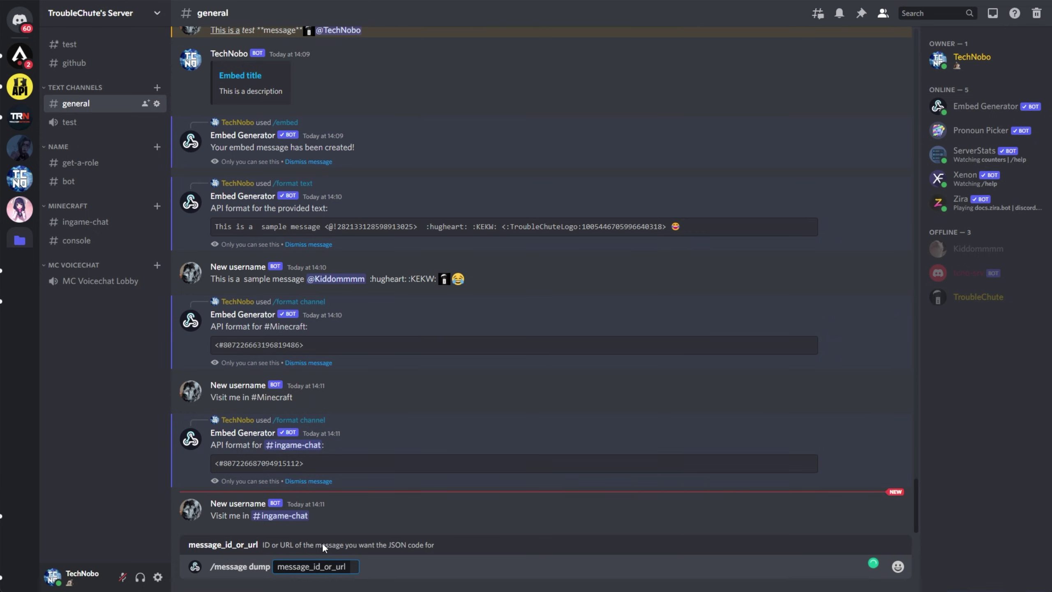
Step: Copy the cat test embed message's ID and submit it to /message dump
scroll(346, 527, "up", 10)
scroll(381, 470, "up", 4)
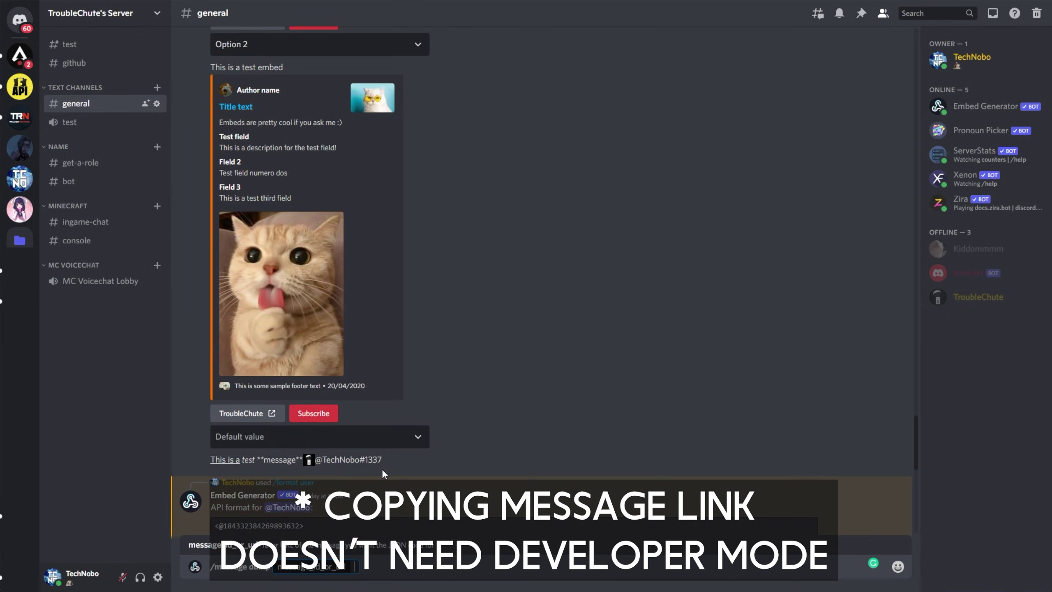
right_click(480, 223)
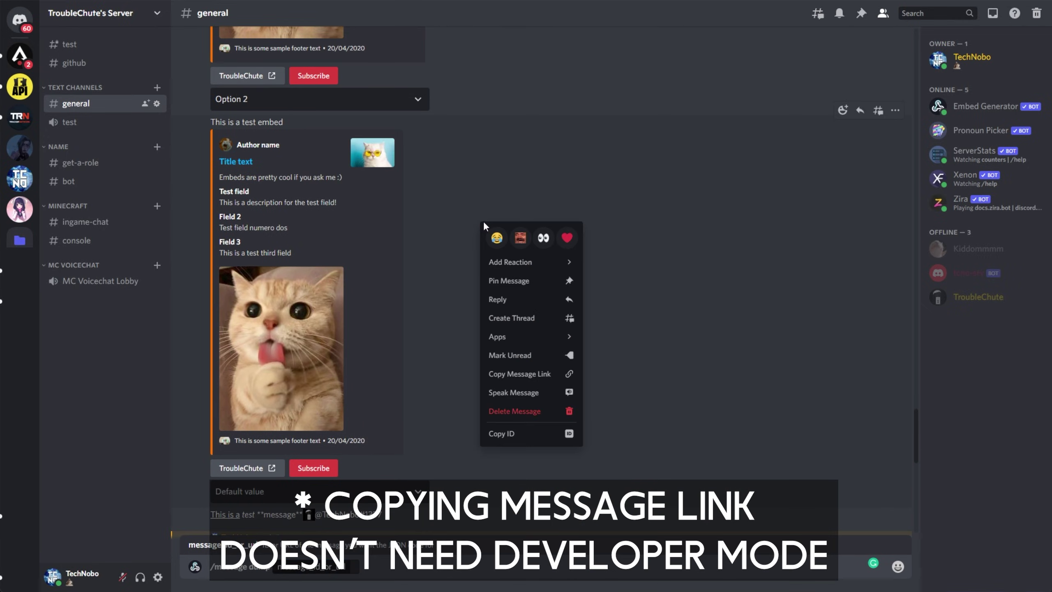
left_click(556, 434)
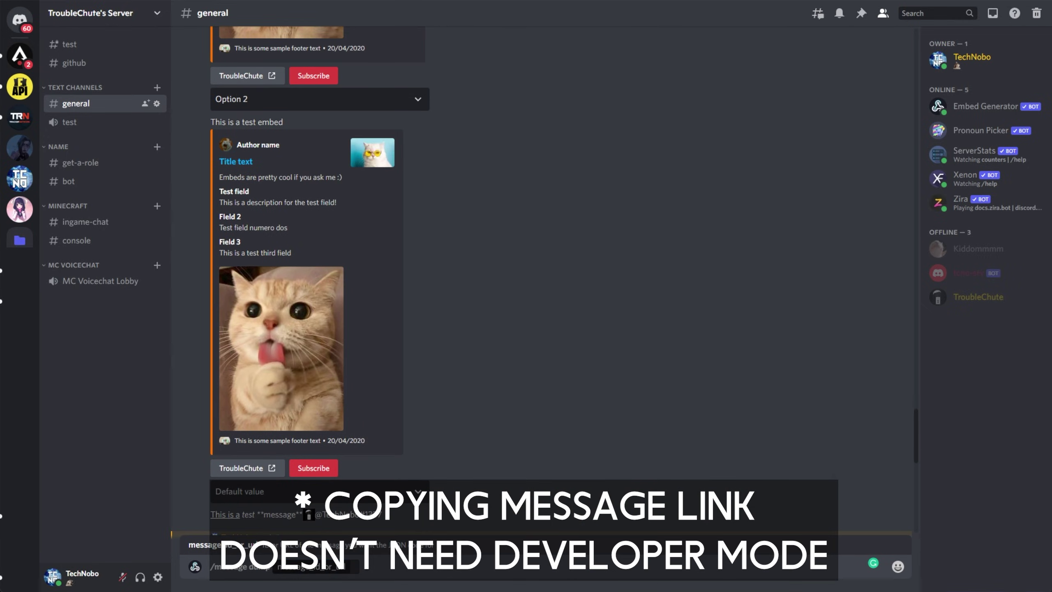
key("ctrl+v")
scroll(436, 500, "down", 15)
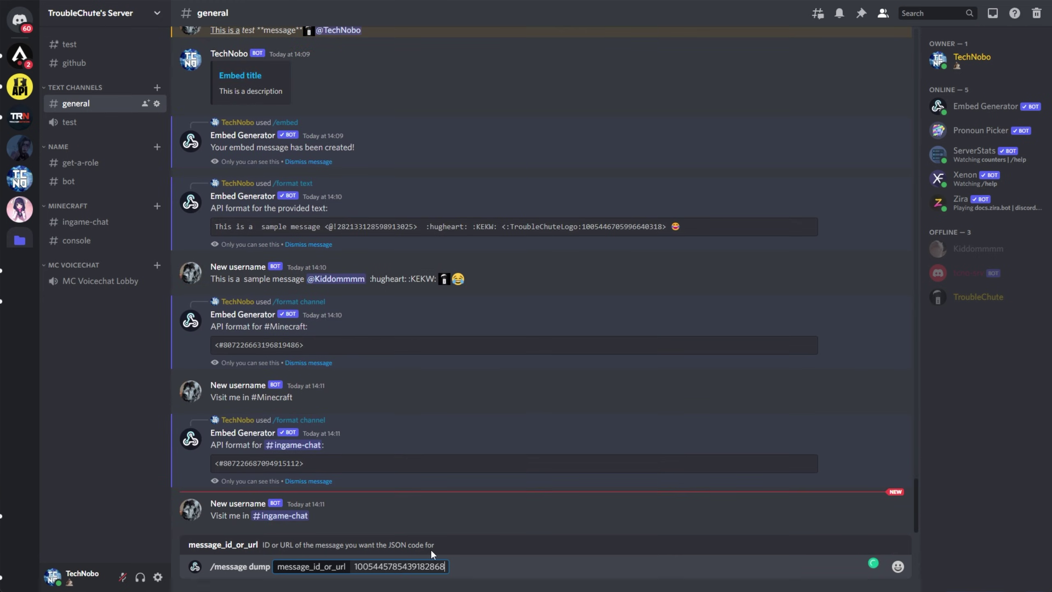
key("Return")
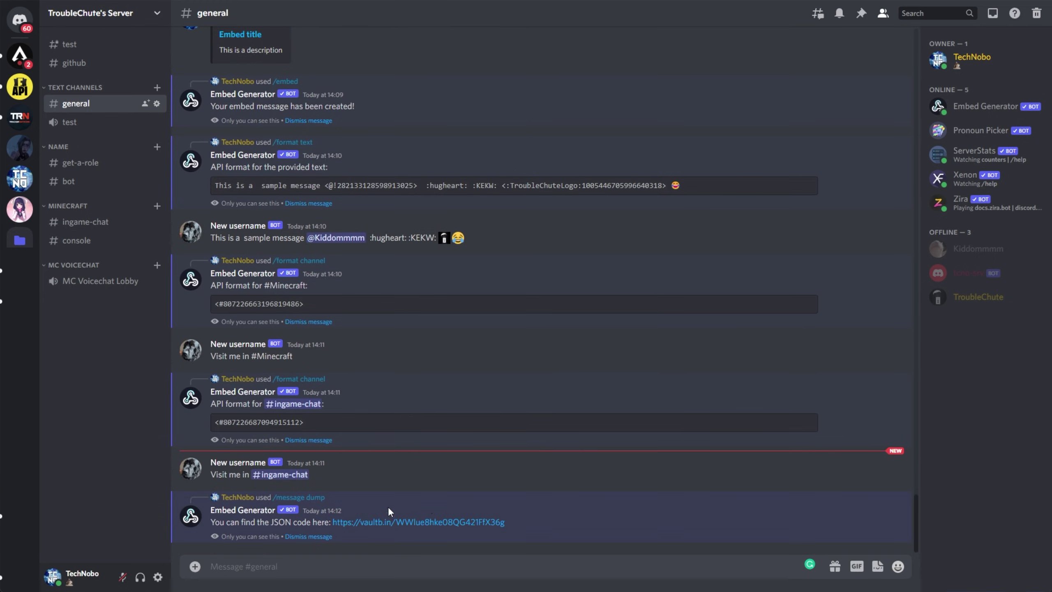
Step: Open the vaultb.in link holding the cat embed's exported JSON
left_click(388, 524)
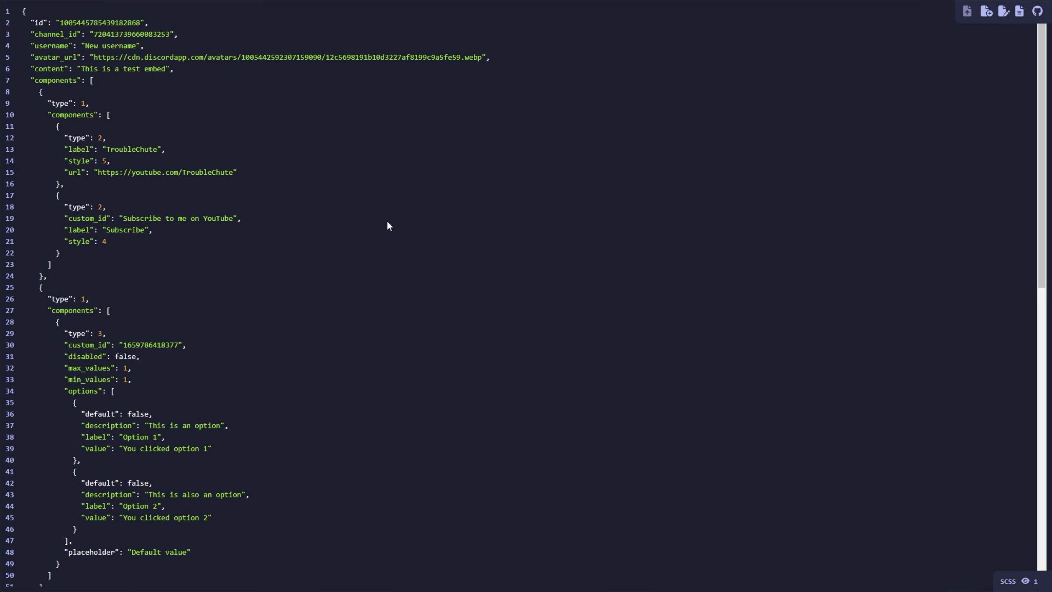
middle_click(386, 220)
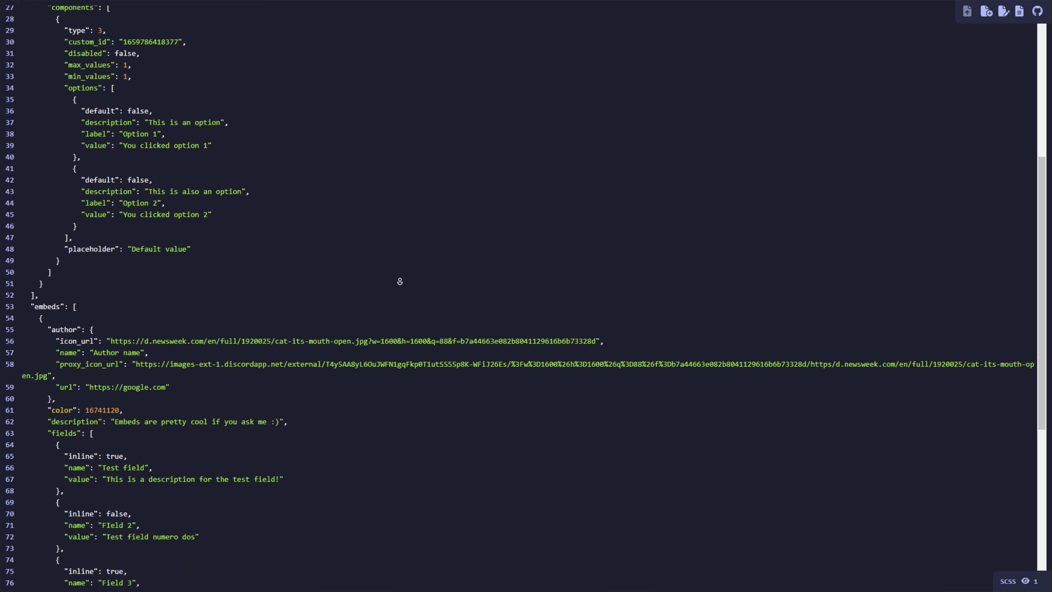
scroll(415, 274, "up", 15)
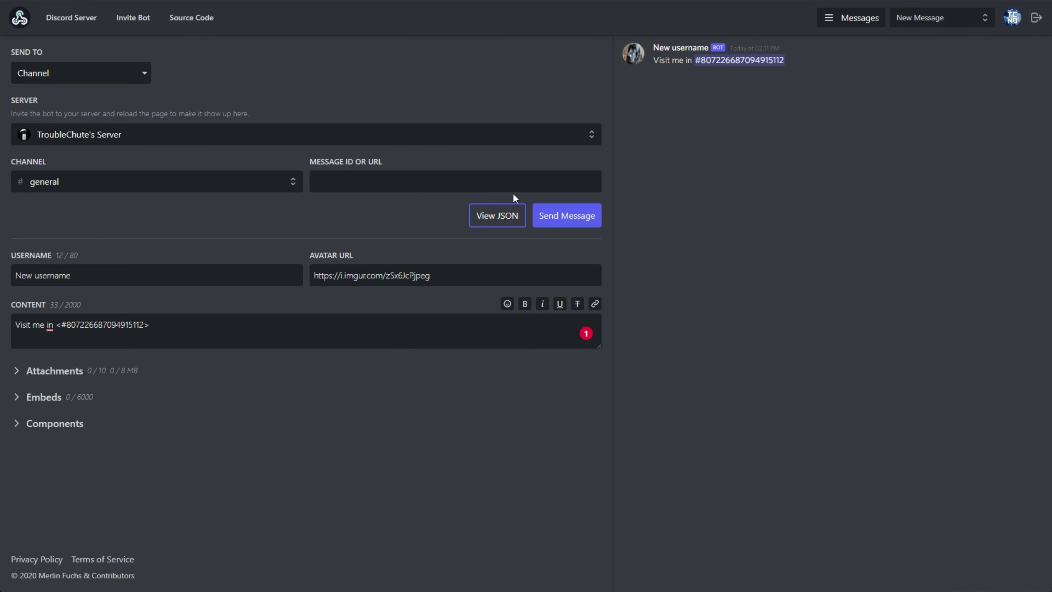
Step: Replace the editor's JSON with the pasted cat embed dump and save it
left_click(499, 215)
key("ctrl+a")
key("ctrl+v")
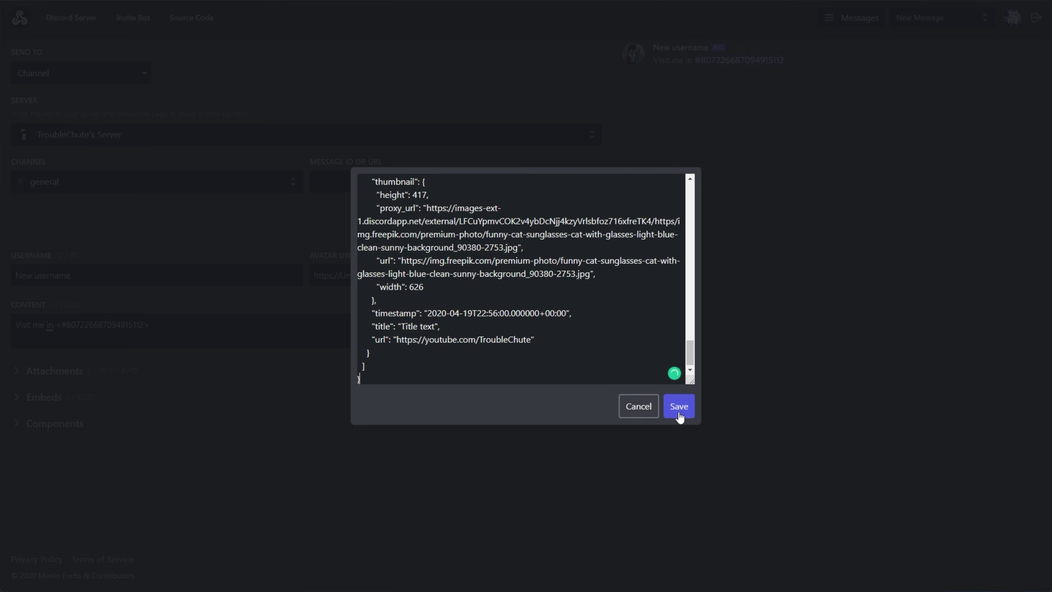
left_click(686, 411)
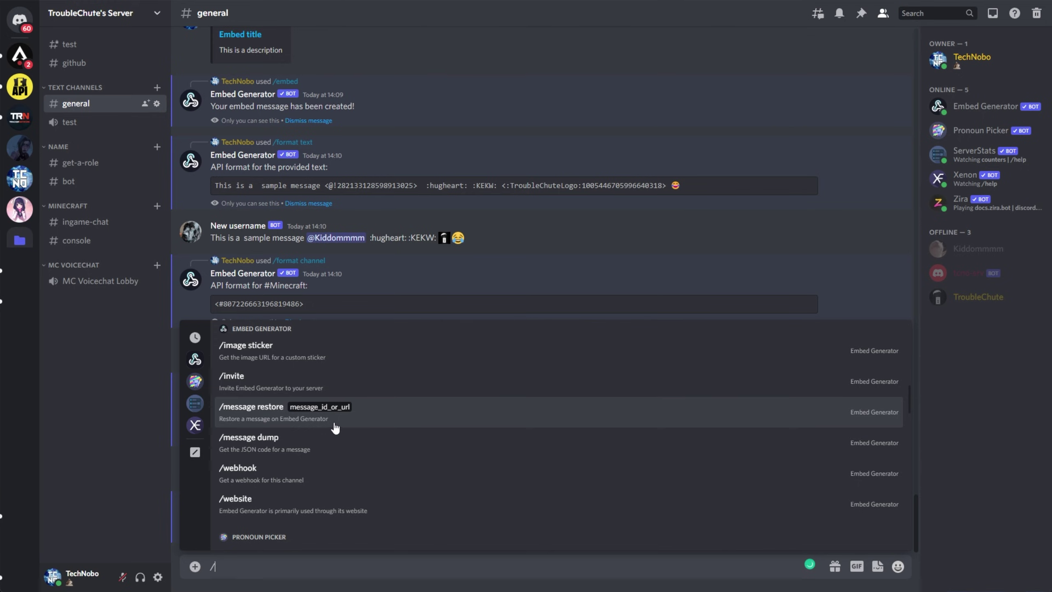
Step: Run /message restore with the cat embed's message link and open the returned discord.club link
left_click(336, 424)
scroll(425, 491, "up", 10)
right_click(466, 456)
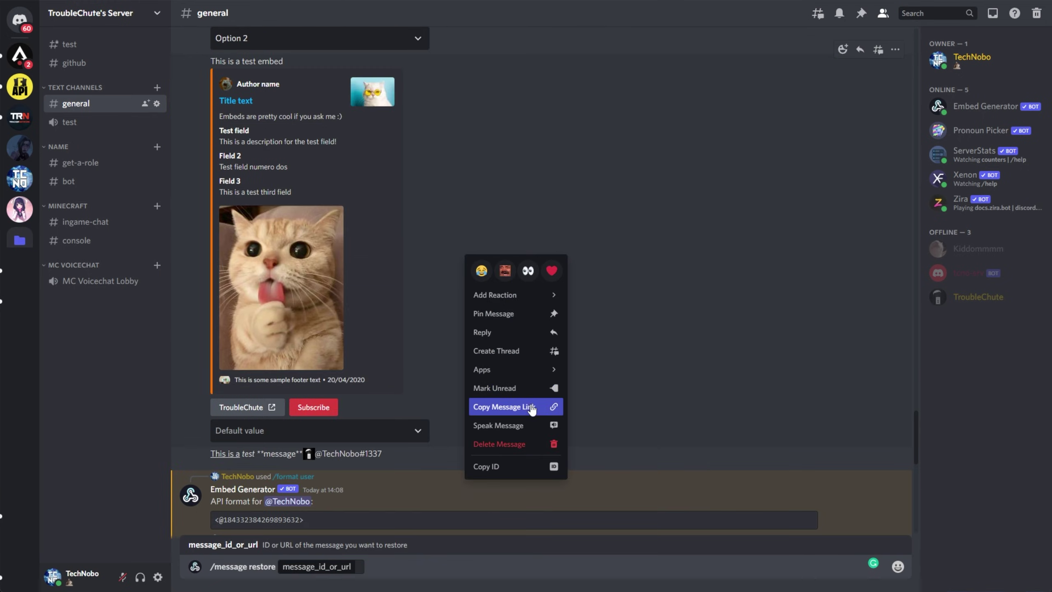
left_click(524, 416)
scroll(456, 476, "down", 15)
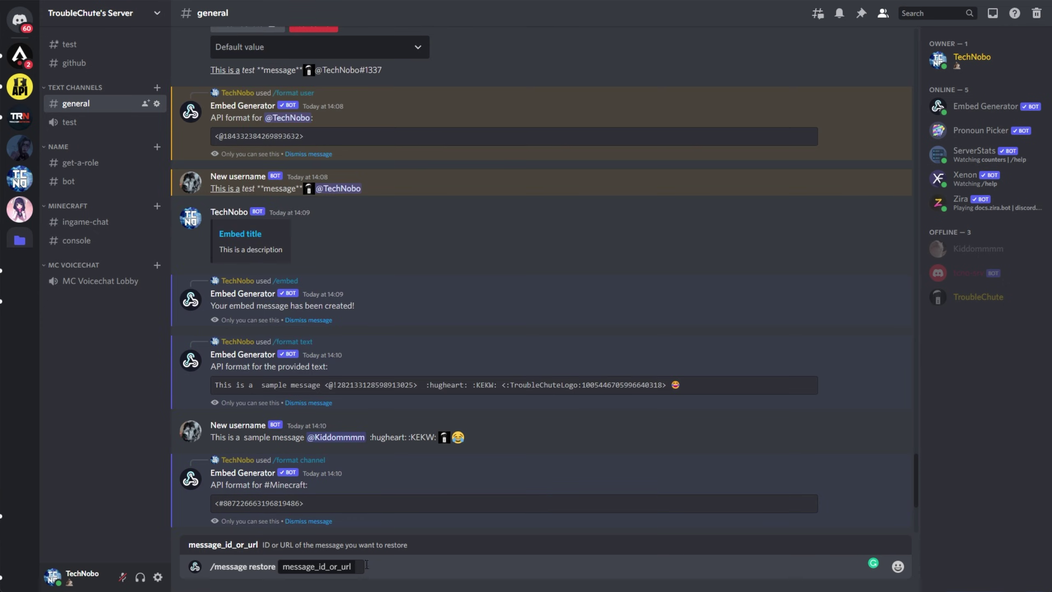
key("ctrl+v")
key("Return")
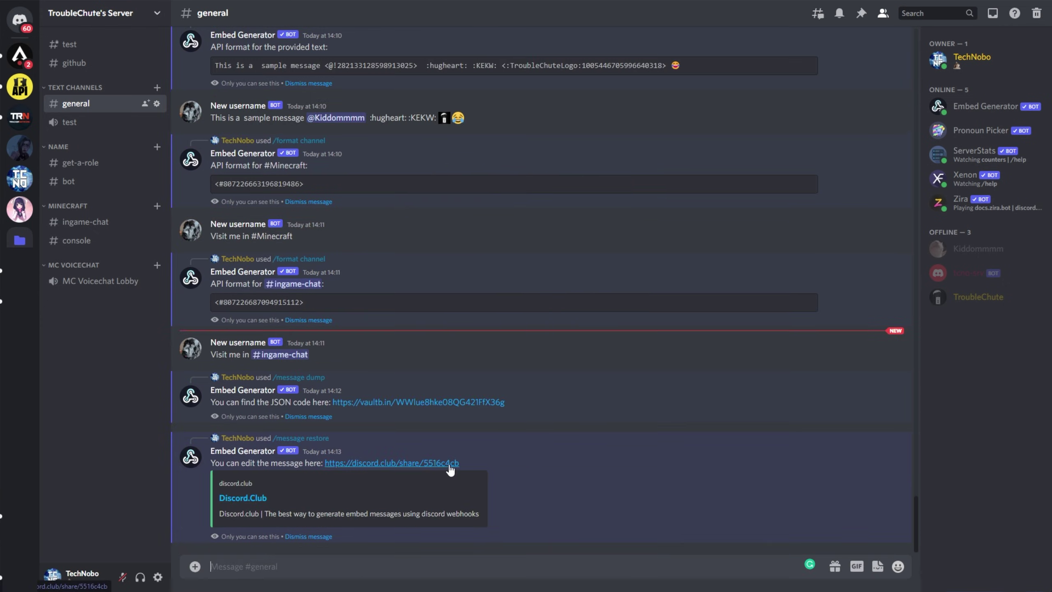
left_click(459, 460)
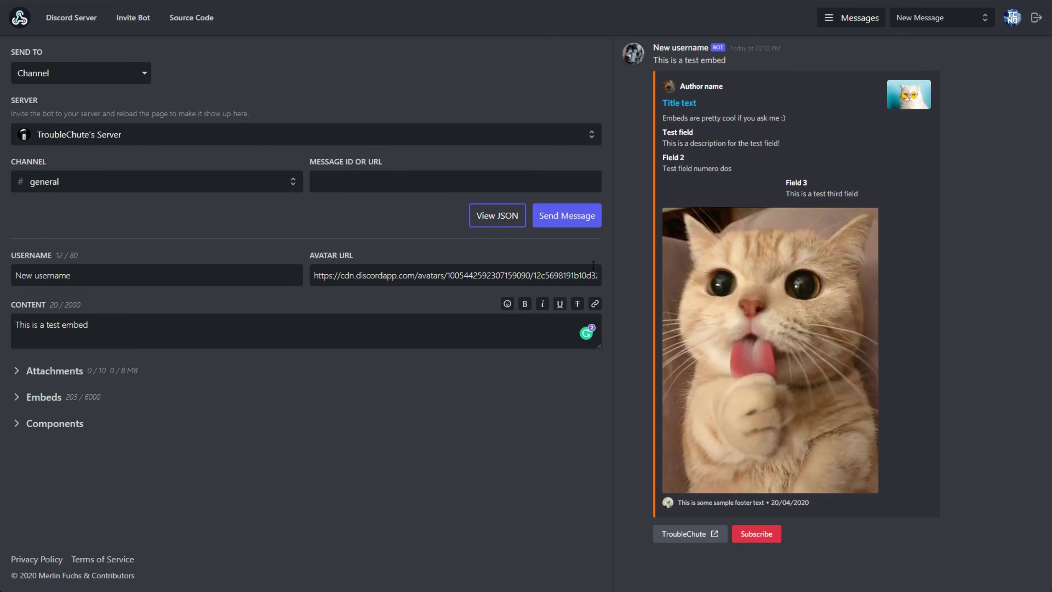
left_click(493, 216)
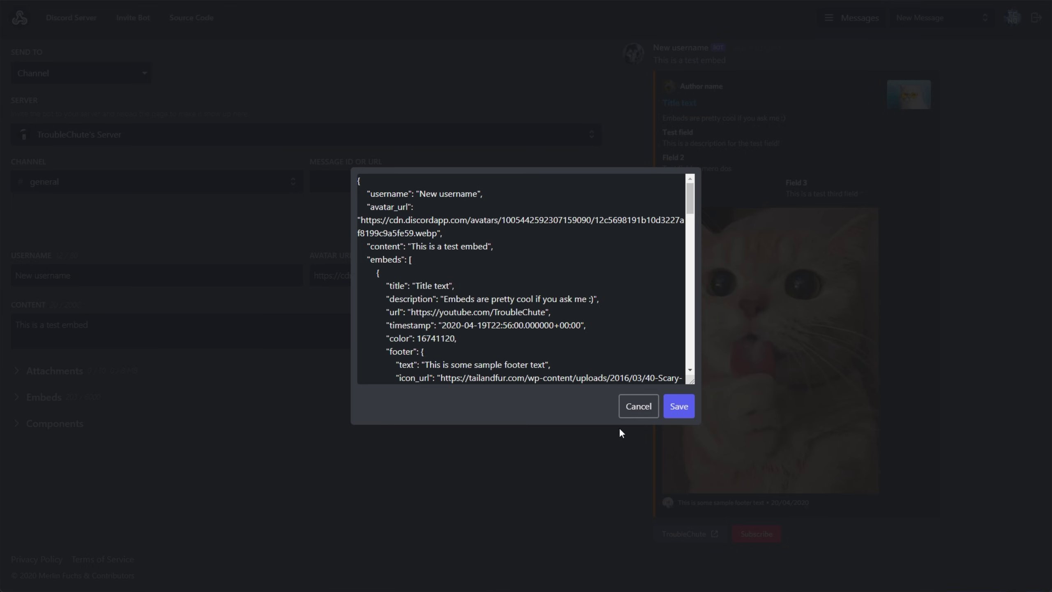
left_click(638, 406)
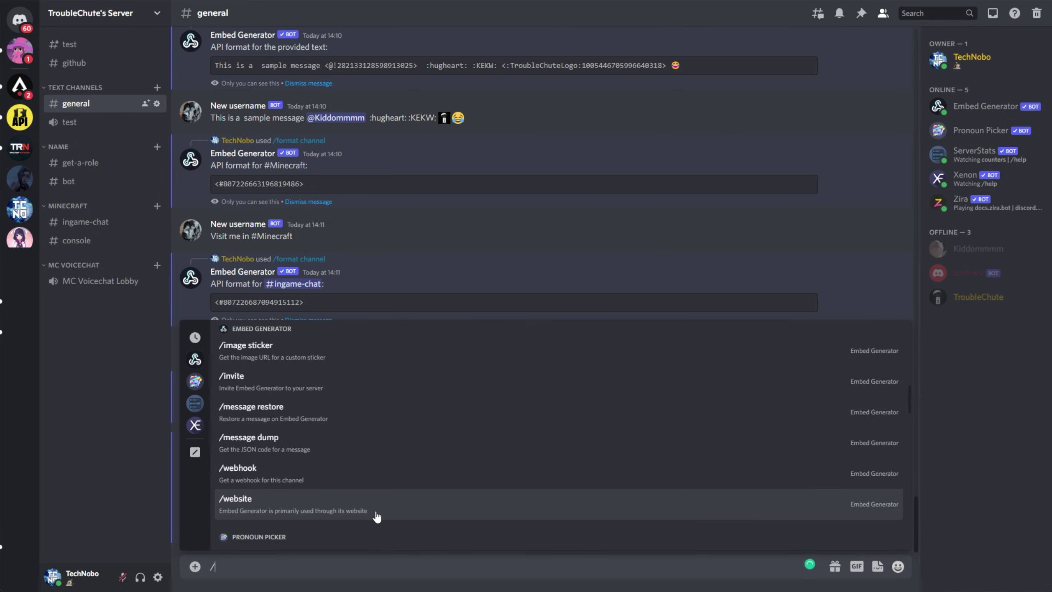
left_click(399, 518)
key("Return")
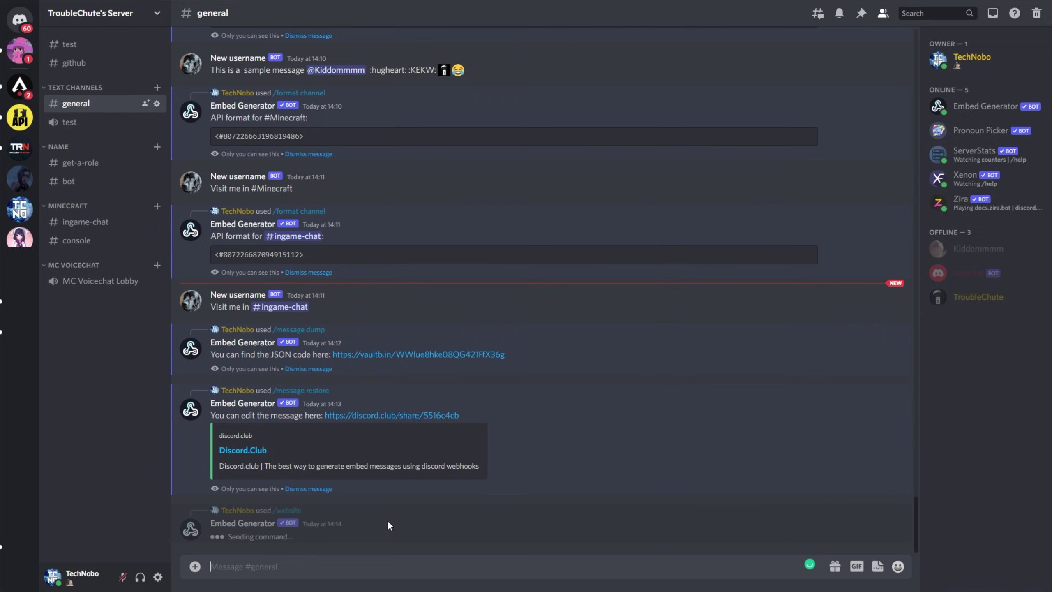
left_click_drag(477, 523, 387, 523)
left_click(375, 537)
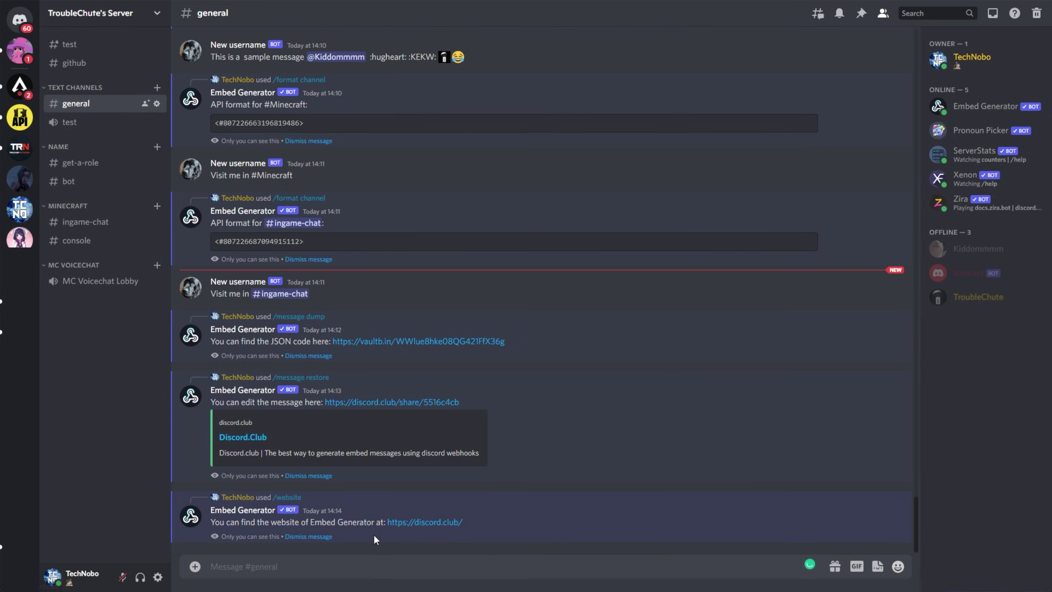
Step: Run /webhook and select the returned #general webhook URL
type("/")
scroll(360, 470, "down", 5)
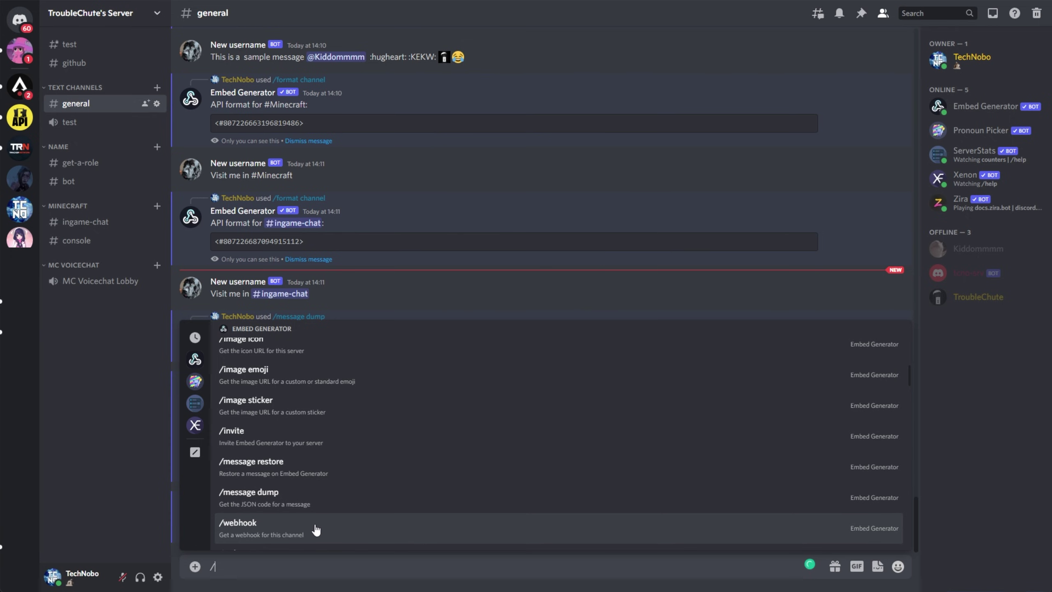
left_click(314, 529)
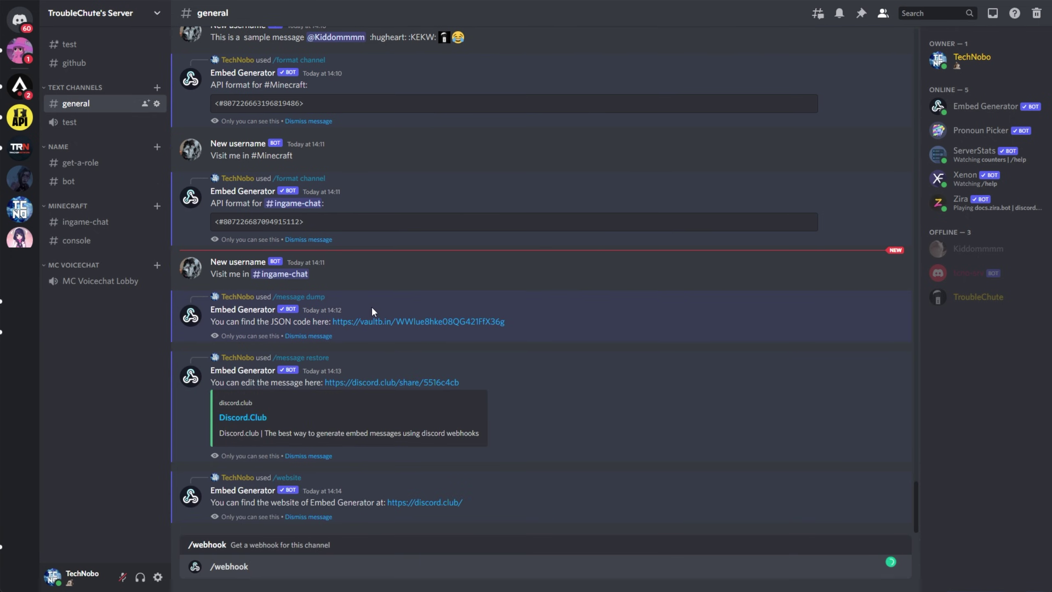
key("Return")
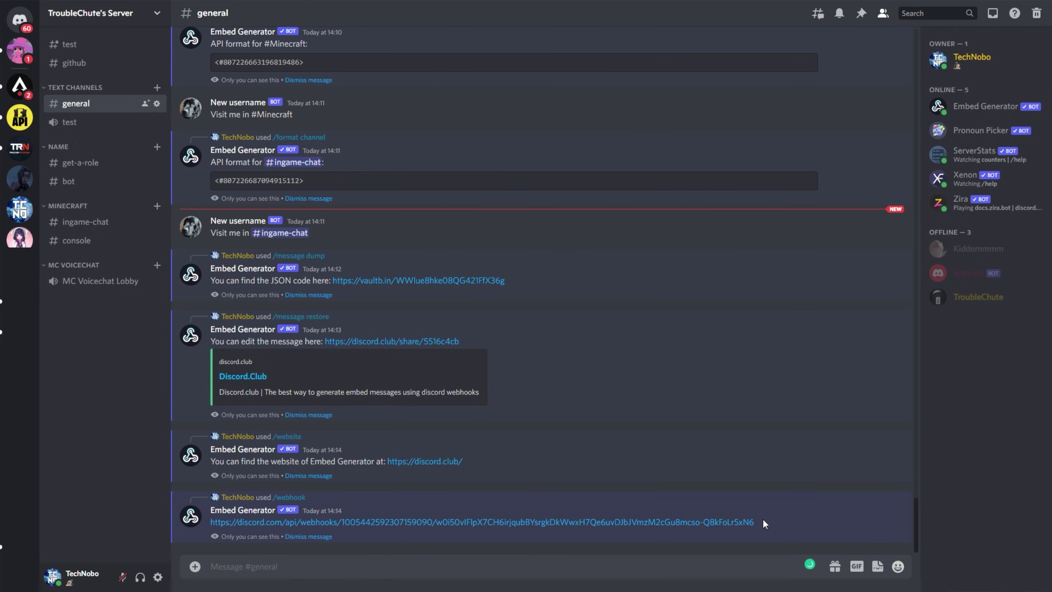
left_click_drag(763, 519, 209, 519)
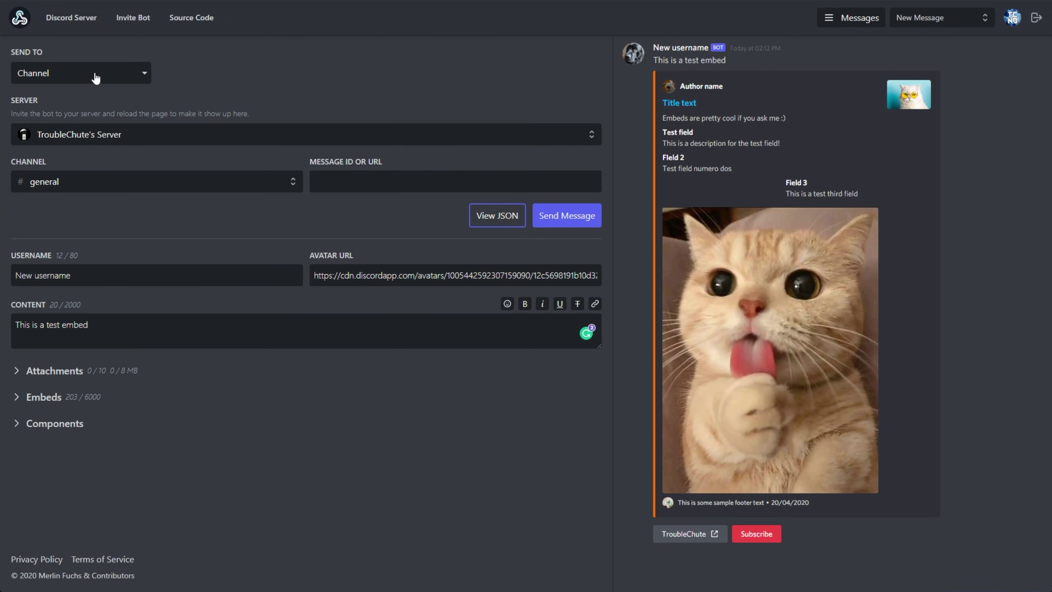
Step: Send the cat test embed to Discord through the pasted #general webhook URL
left_click(94, 75)
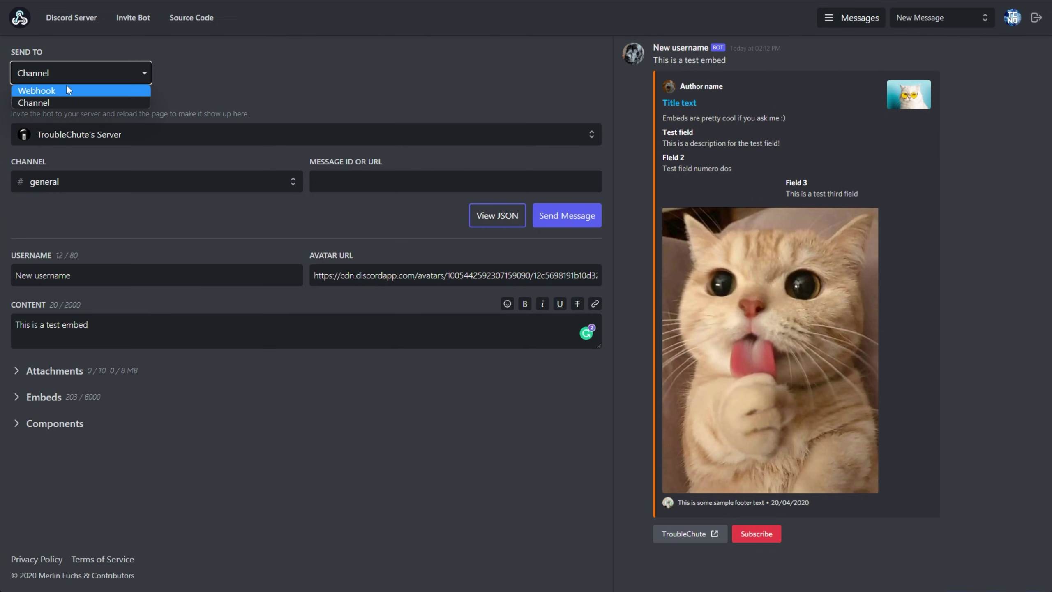
left_click(64, 92)
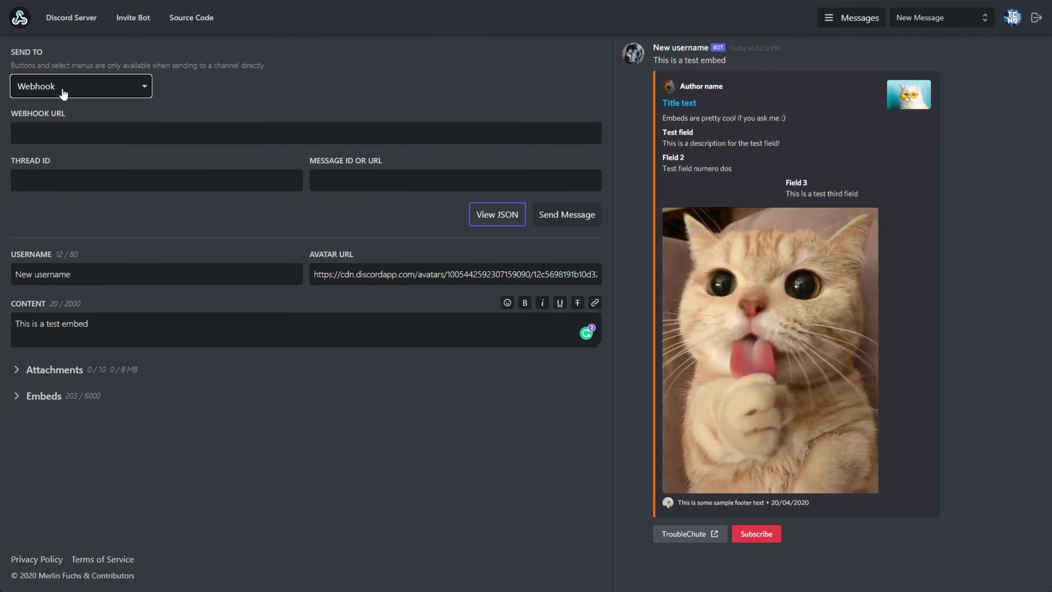
left_click(108, 133)
key("ctrl+v")
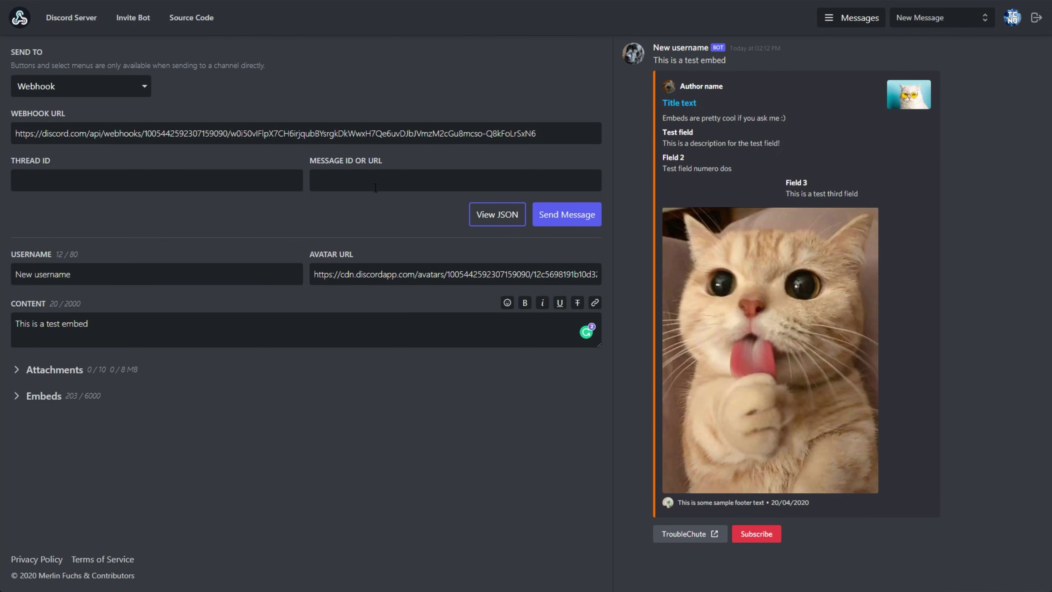
left_click(563, 222)
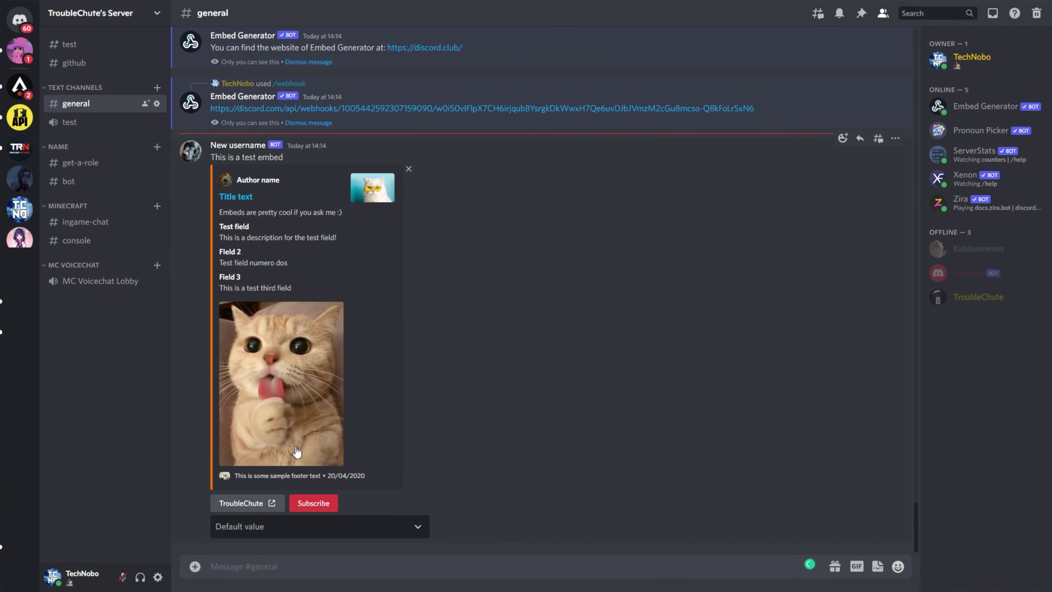
Step: Choose Option 2 in the embed's Default value dropdown and dismiss the bot's private reply
left_click(331, 530)
left_click(303, 499)
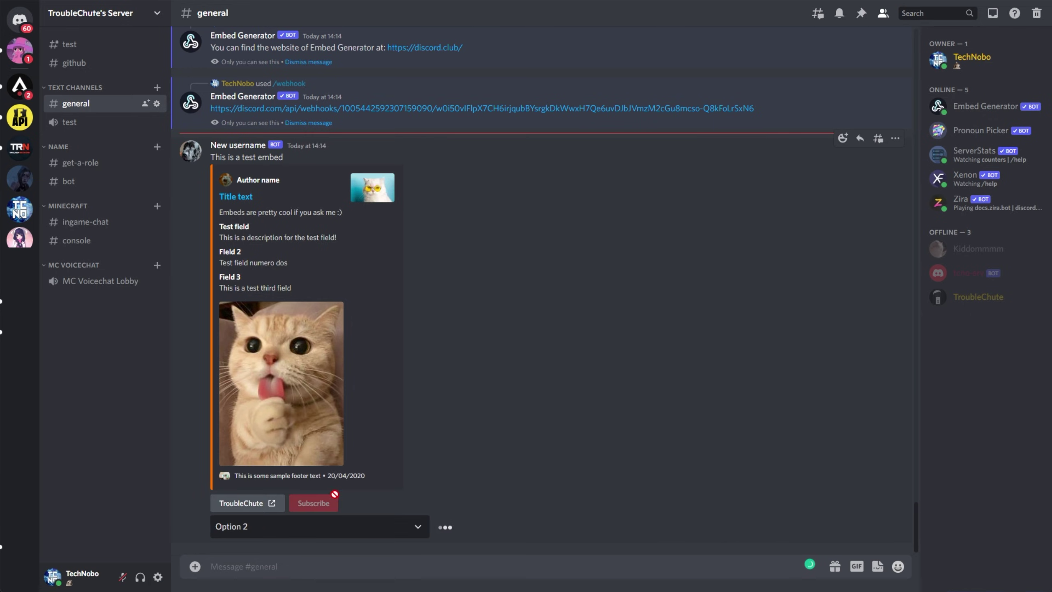
left_click(310, 537)
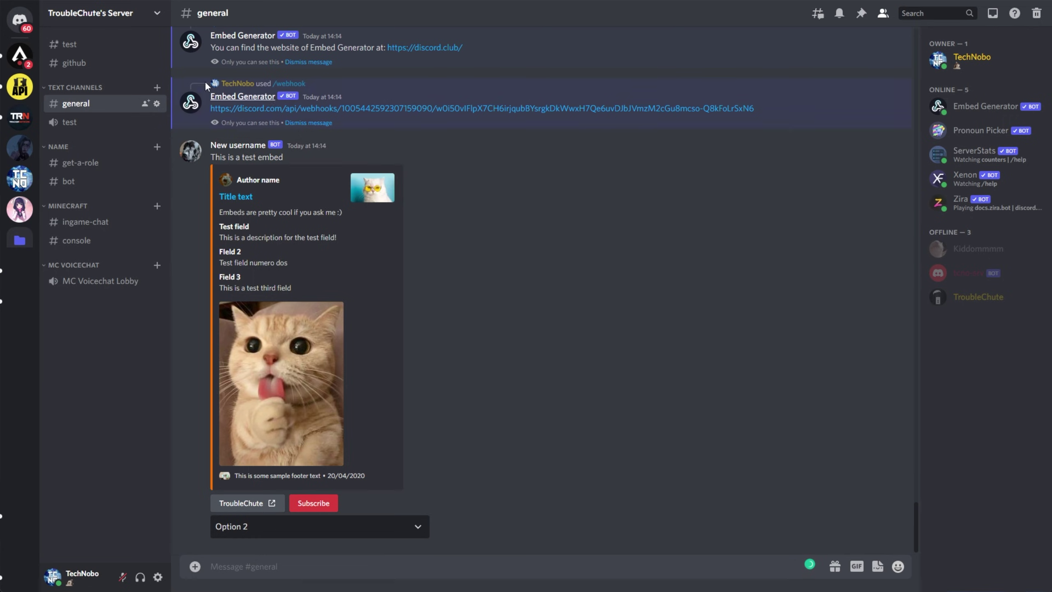
Step: Create a first new webhook in the server's Integrations settings, then move to the bot_spam channel
left_click(141, 18)
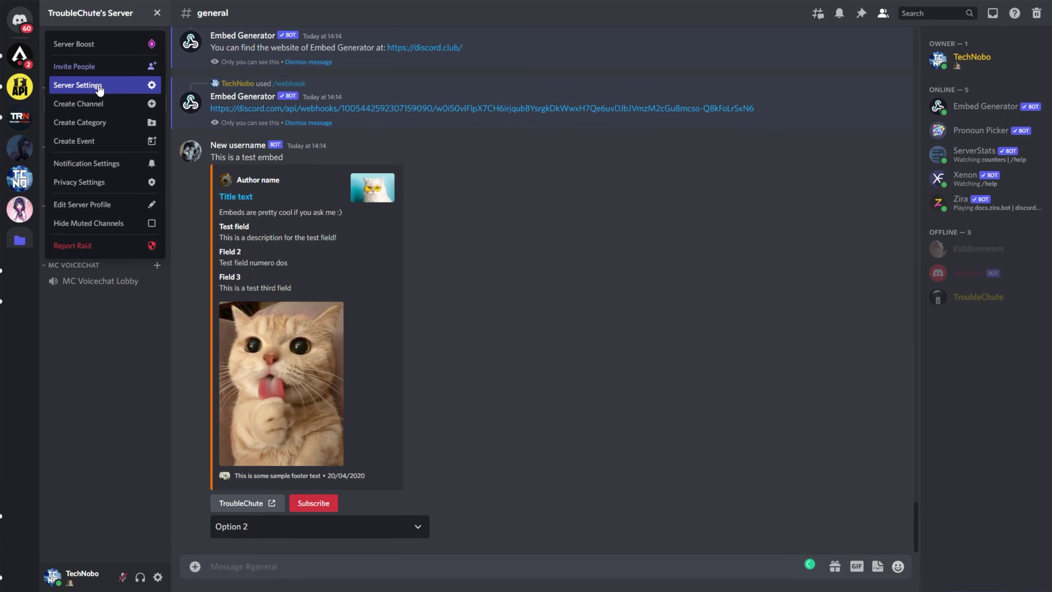
left_click(96, 84)
left_click(356, 133)
left_click(664, 150)
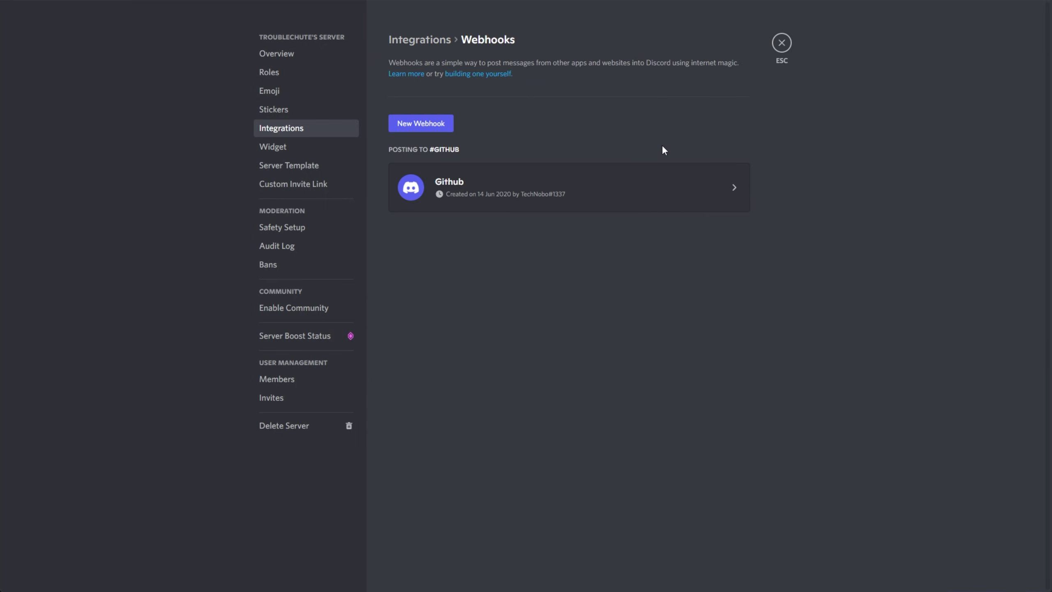
left_click(427, 123)
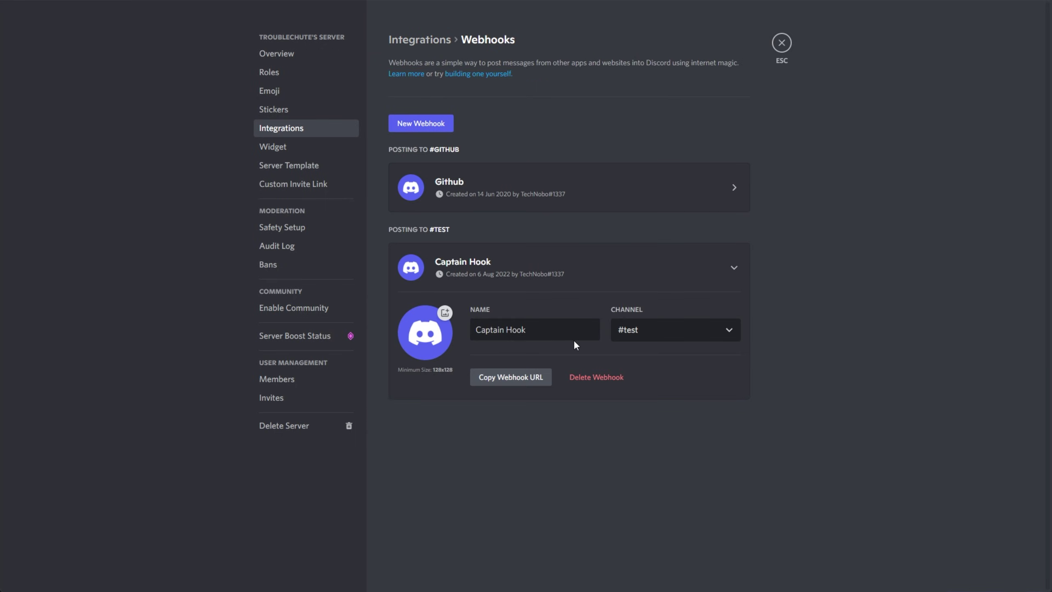
triple_click(522, 331)
left_click(704, 329)
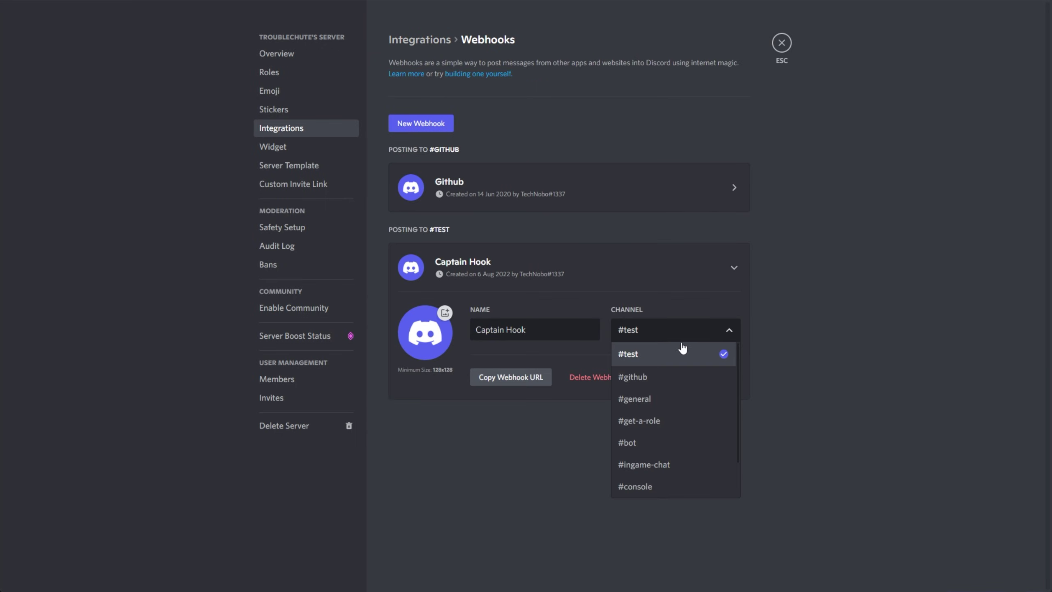
left_click(749, 318)
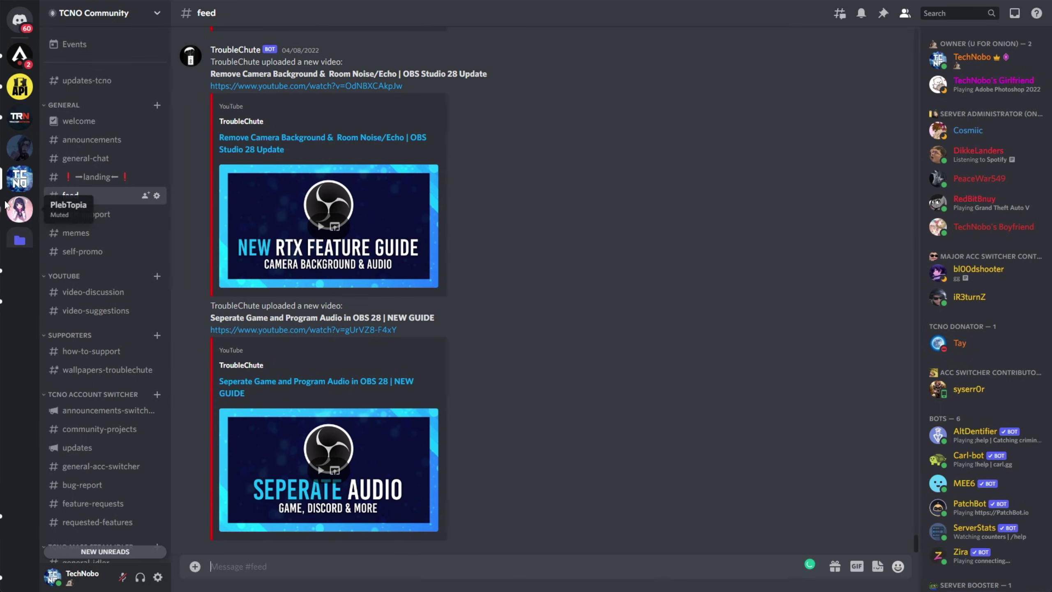
scroll(131, 251, "down", 10)
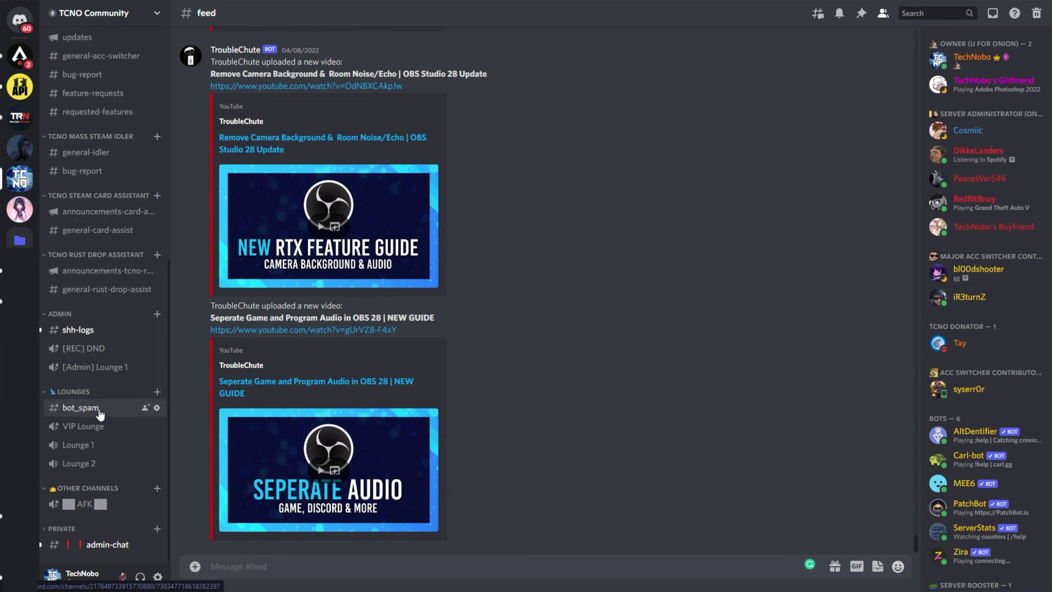
left_click(100, 411)
Step: Create a #bot_spam webhook with the parachute avatar and paste its URL into Embed Generator
left_click(95, 13)
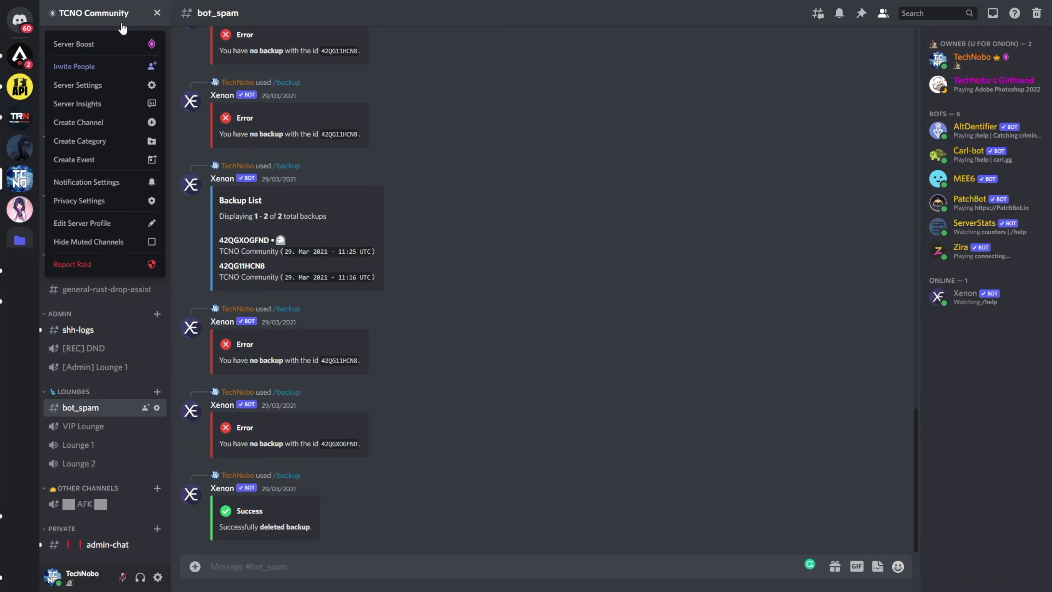
left_click(114, 88)
left_click(281, 127)
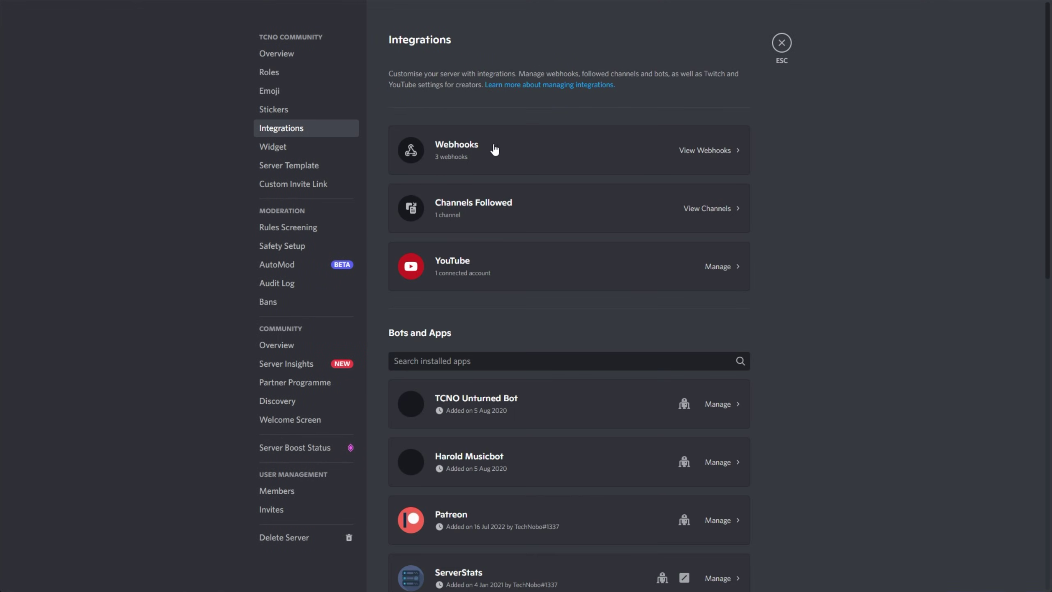
left_click(687, 154)
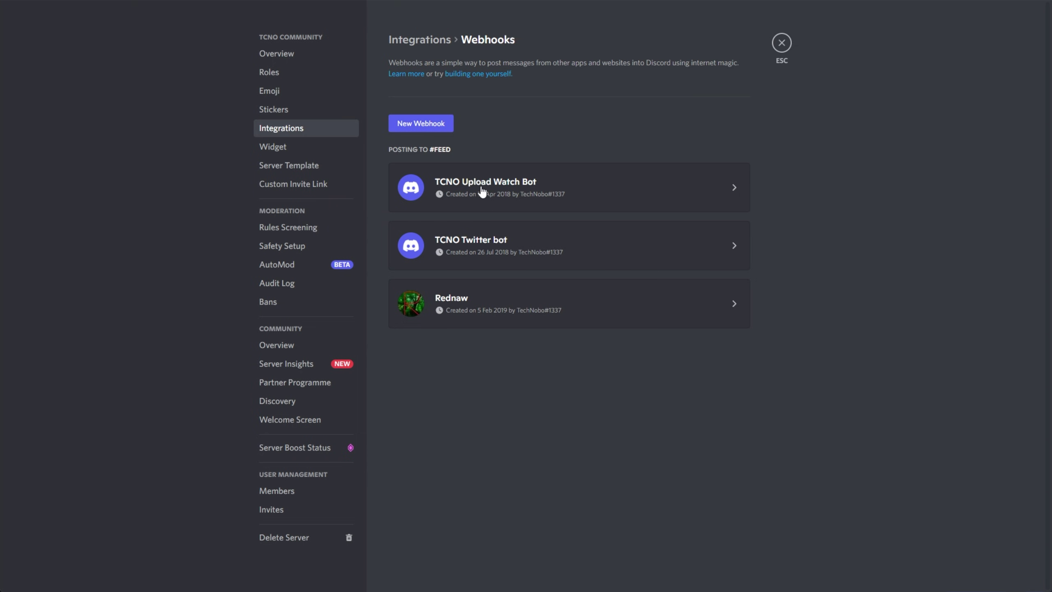
left_click(675, 445)
left_click(647, 373)
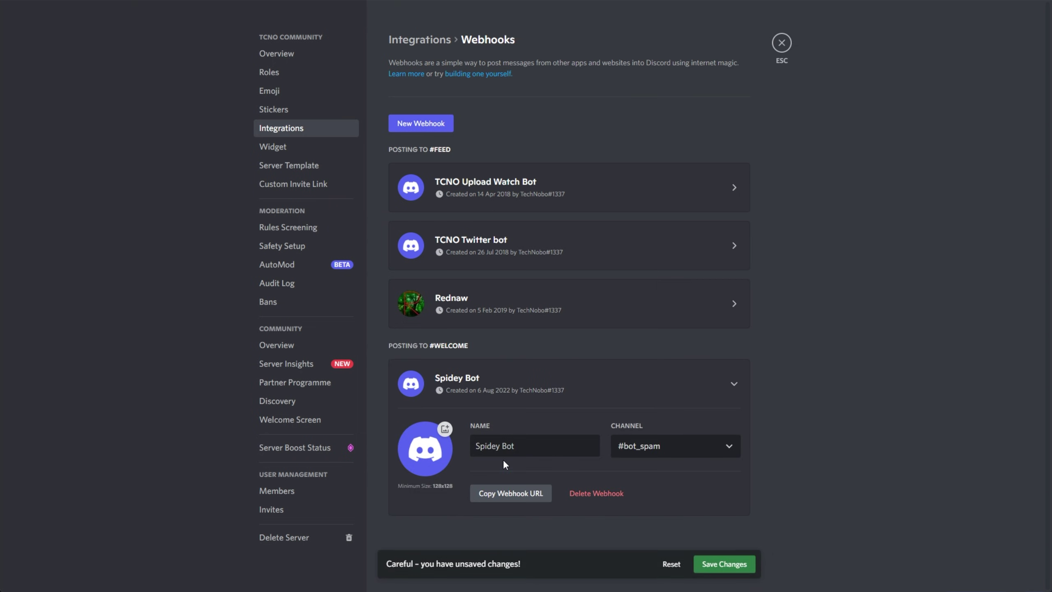
left_click(430, 451)
double_click(261, 278)
left_click(536, 496)
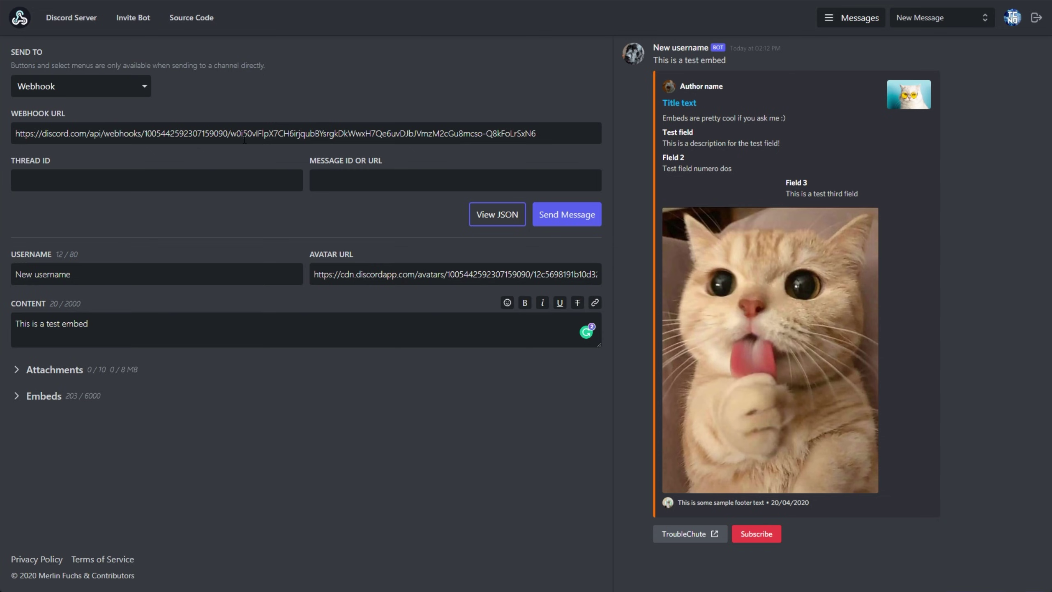
key("ctrl+a")
key("ctrl+v")
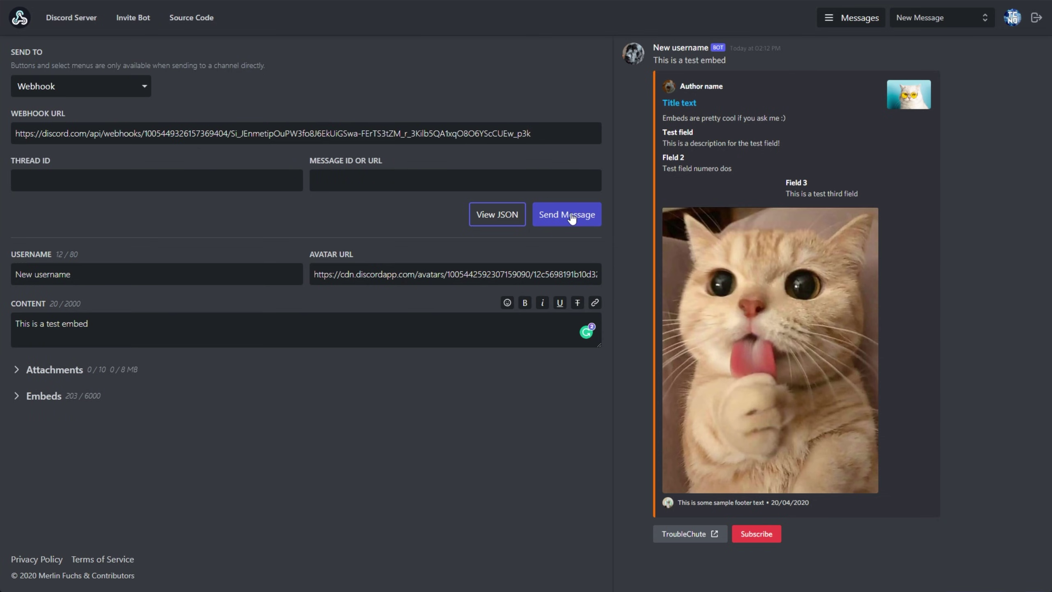
Step: Send the test embed through the webhook, then change the Send To destination to Channel
left_click(571, 215)
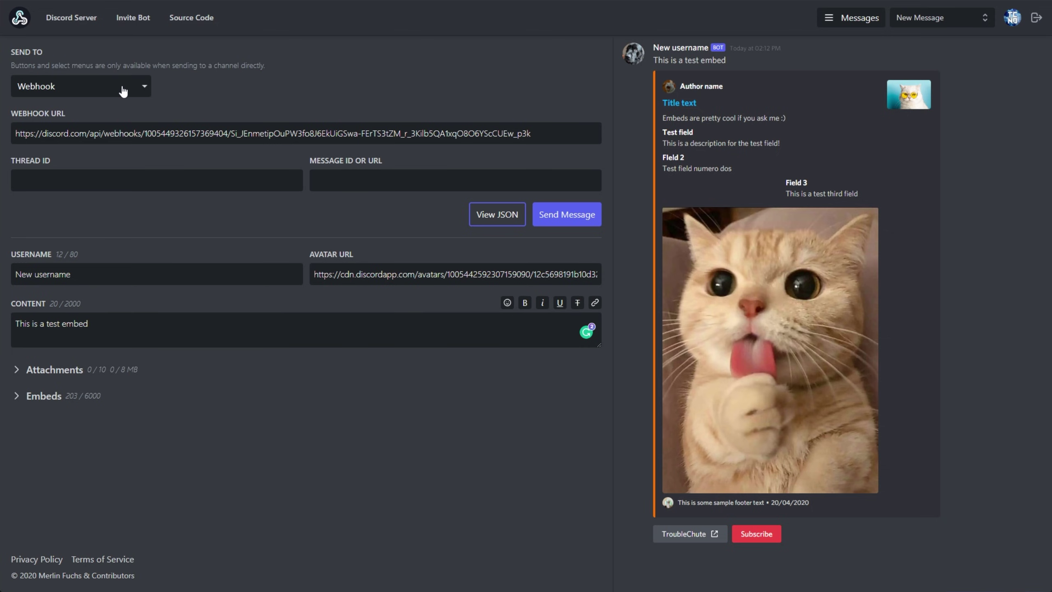
left_click(122, 91)
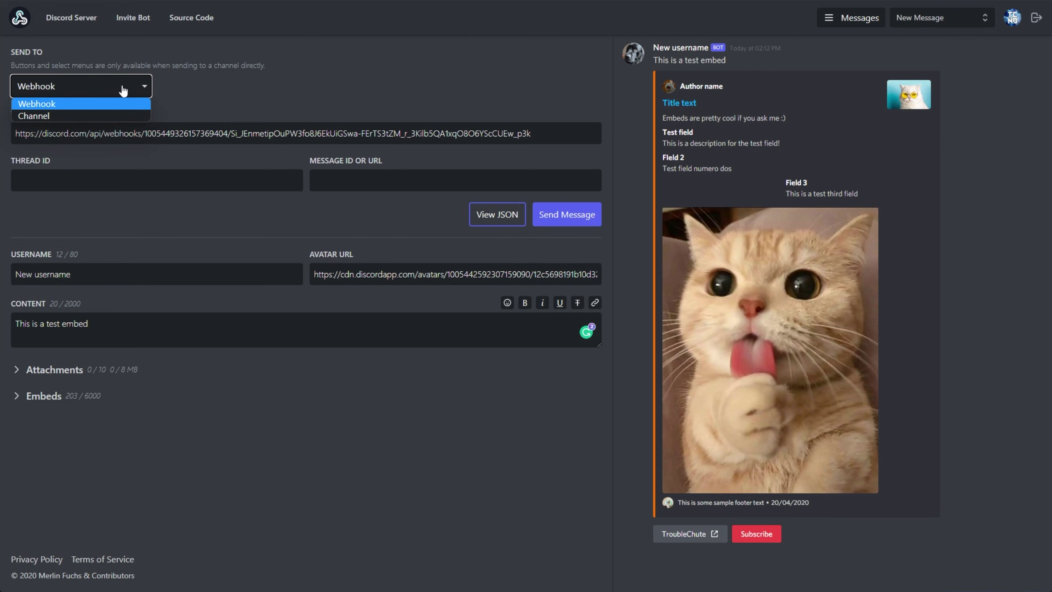
left_click(131, 118)
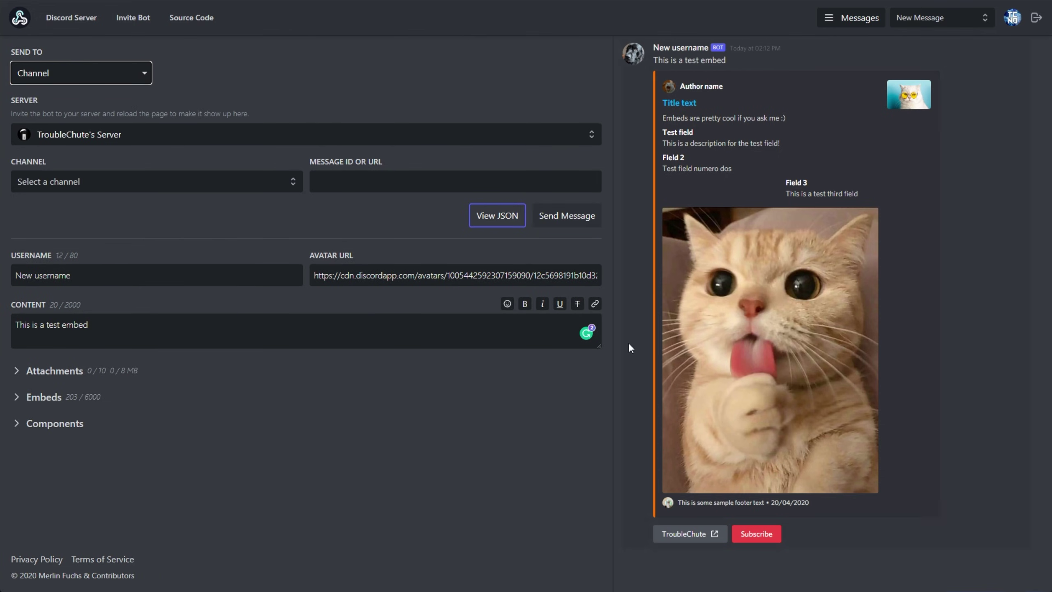